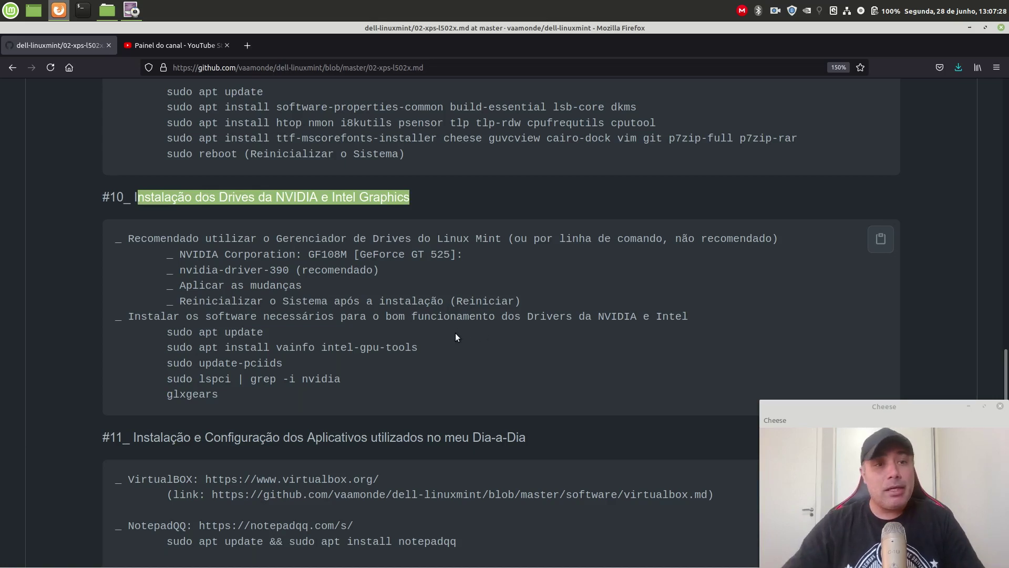
- Review section #11 of the guide, covering the installation and configuration of everyday applications, from VirtualBOX to Timeshift
scroll(455, 332, down, 3)
drag(103, 255, 522, 267)
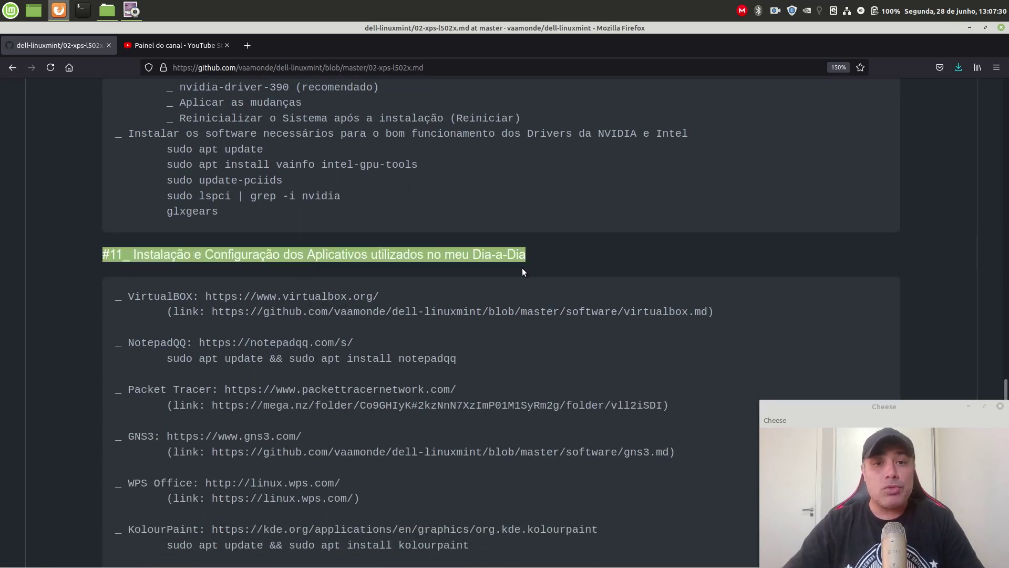
scroll(449, 405, down, 5)
scroll(450, 405, down, 5)
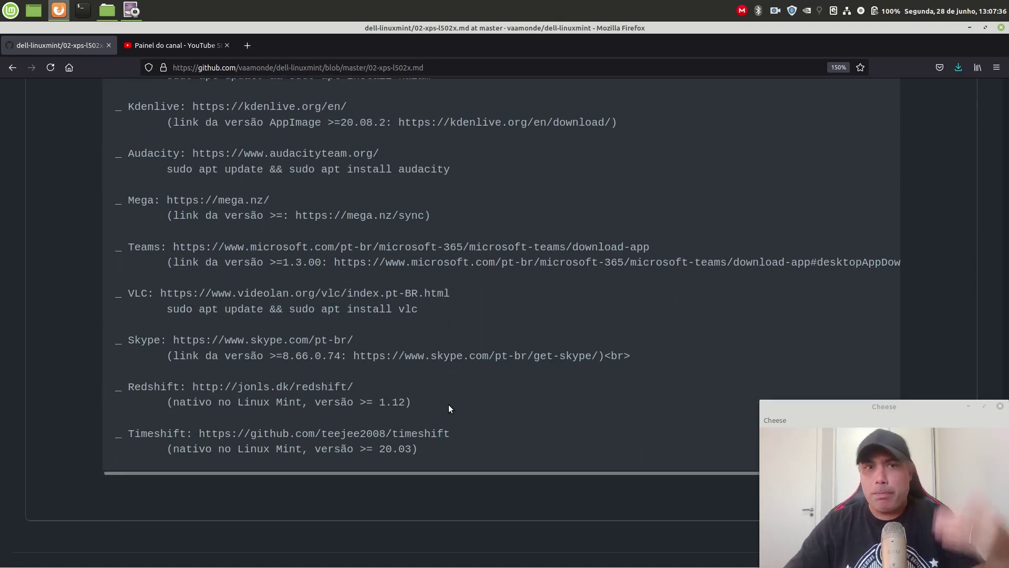
scroll(449, 408, up, 2)
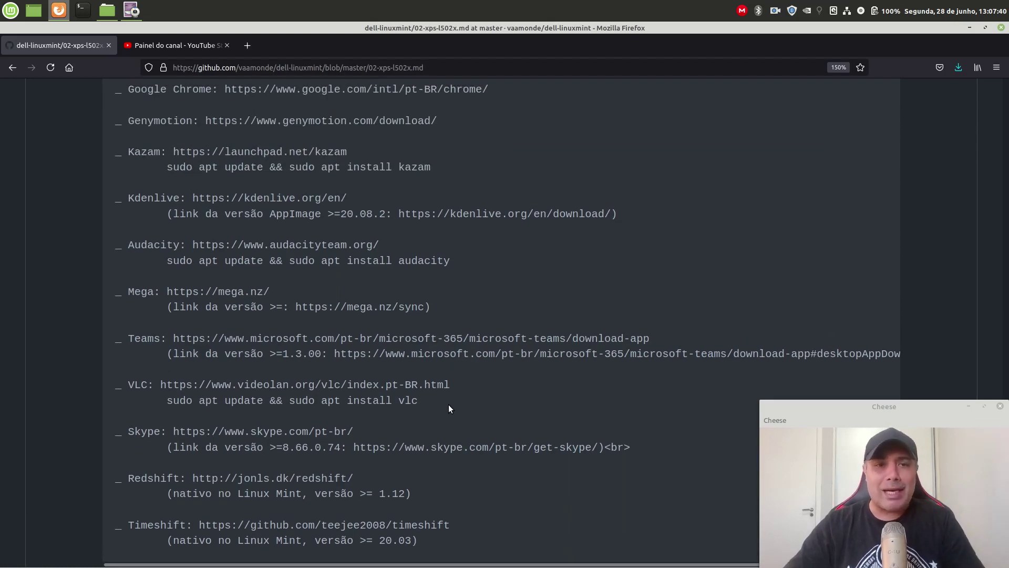
scroll(449, 409, up, 6)
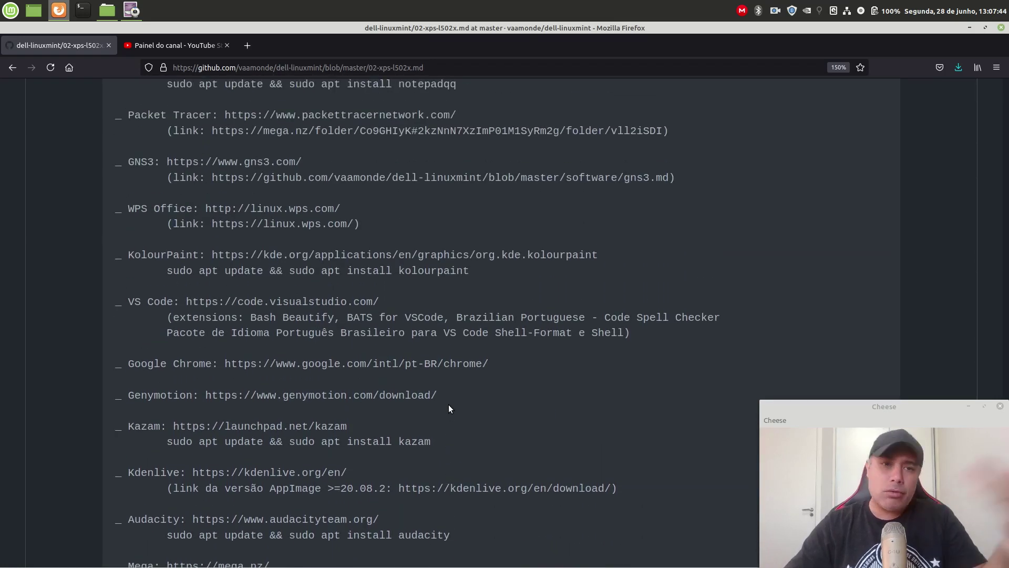
scroll(449, 406, up, 2)
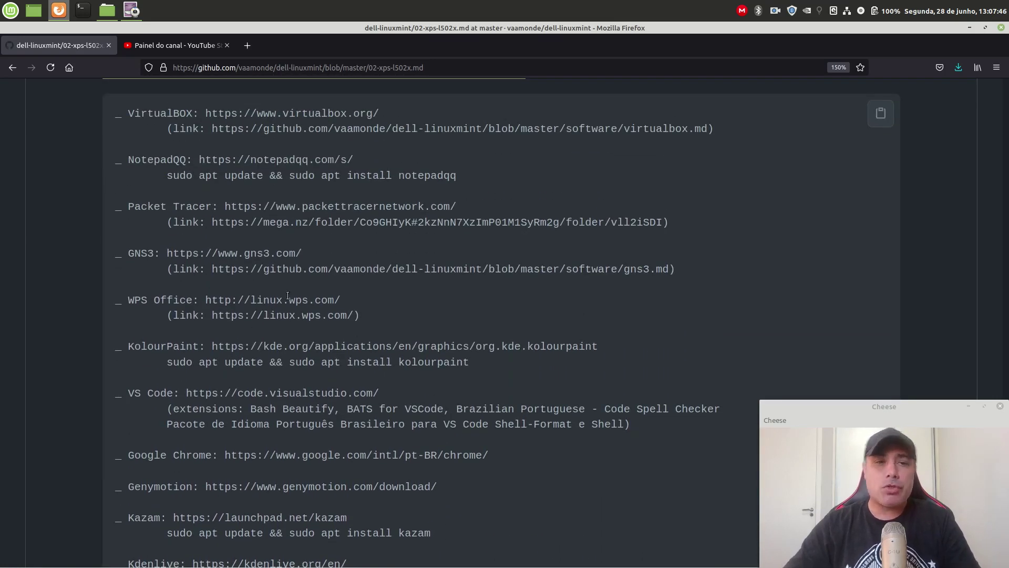
drag(288, 299, 342, 300)
scroll(268, 298, up, 1)
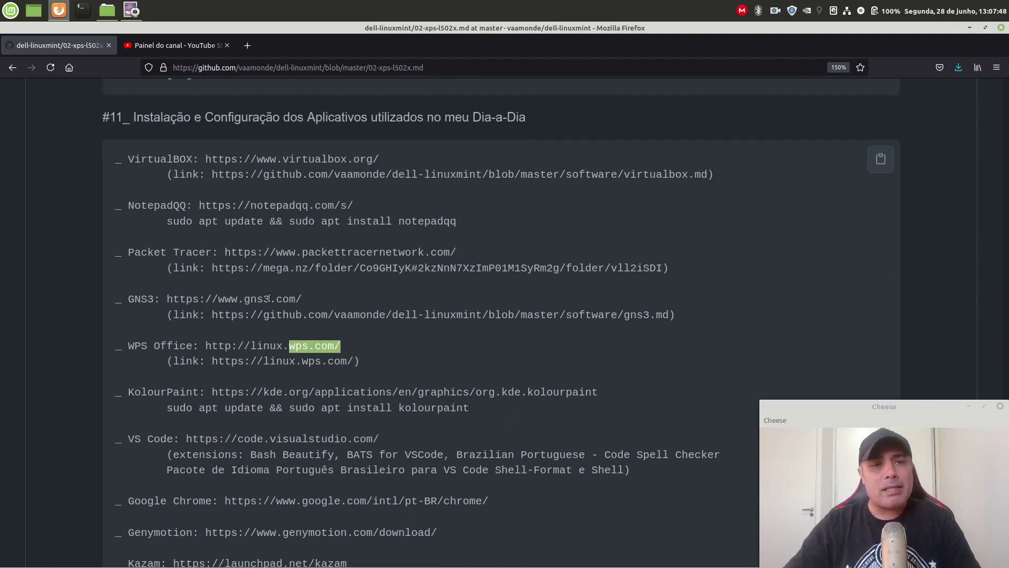
double_click(268, 298)
double_click(370, 248)
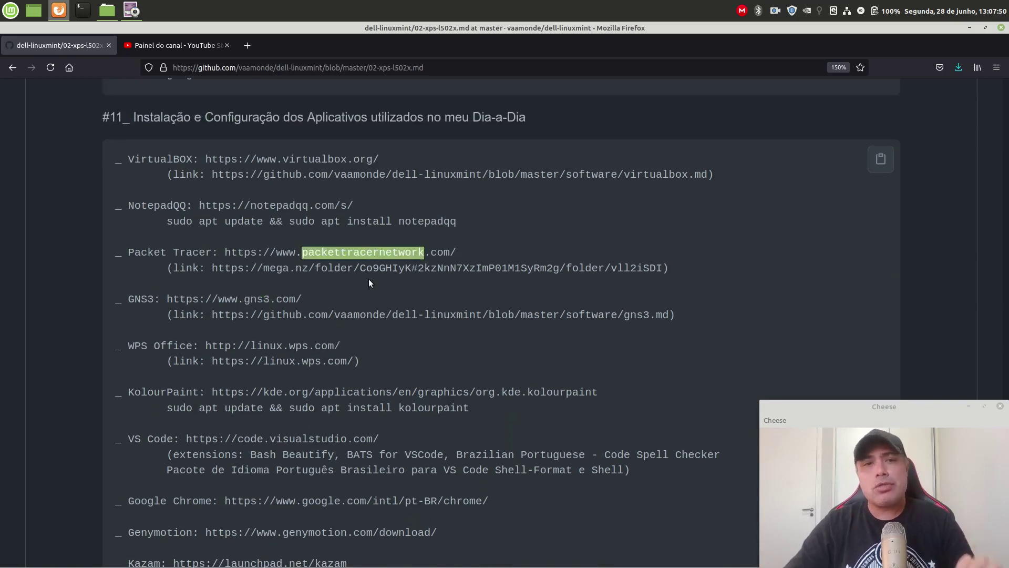
double_click(324, 159)
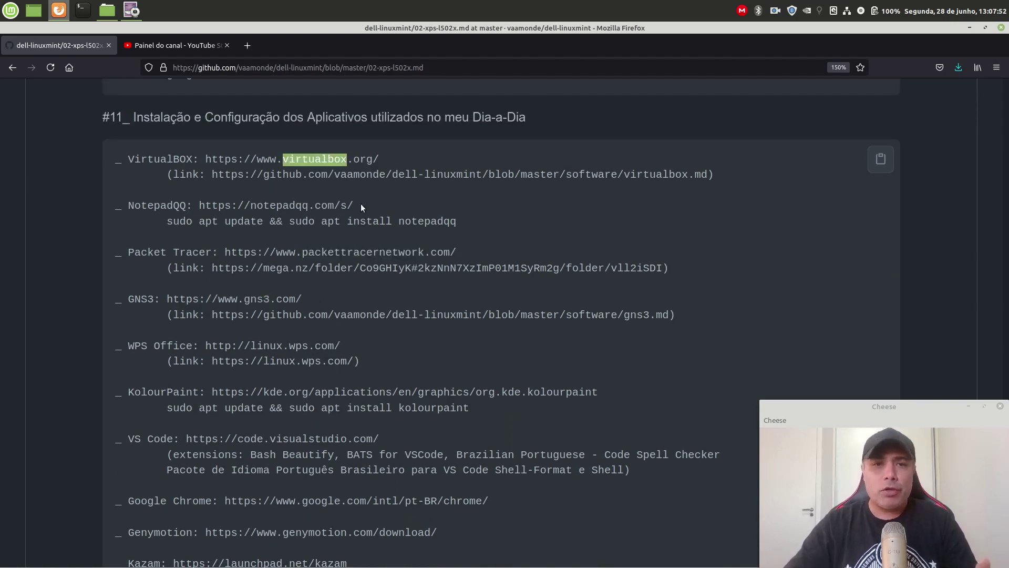
scroll(436, 414, up, 4)
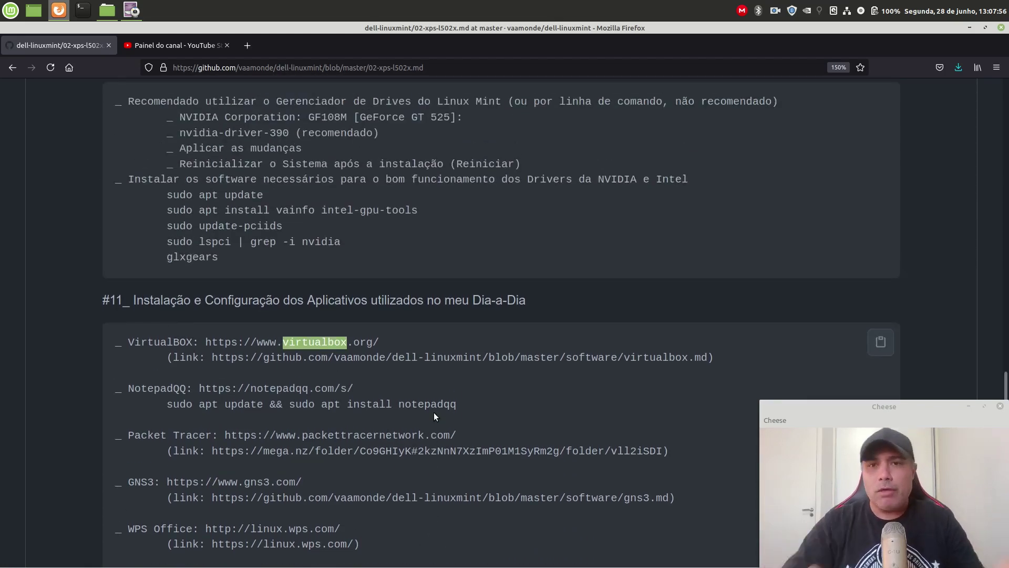
- Minimize the guide's browser window, launch the Remmina remote desktop client and reposition its window
click(970, 27)
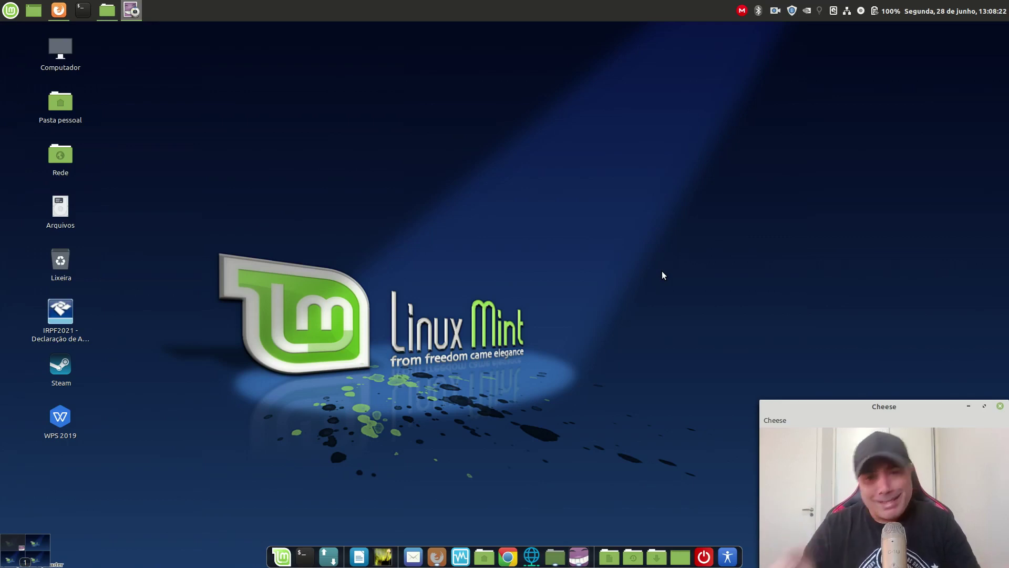
click(10, 14)
text(rem)
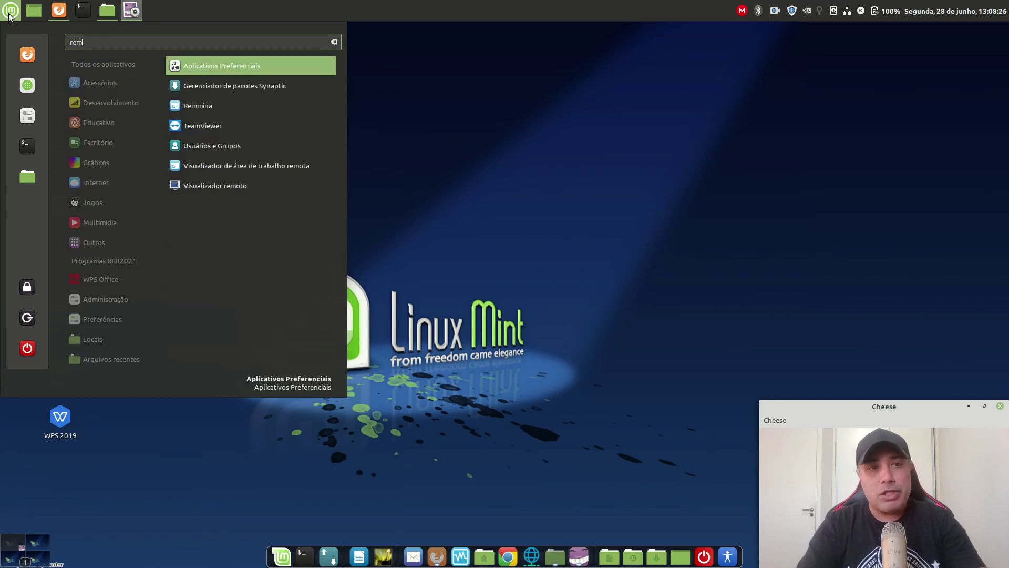
click(222, 105)
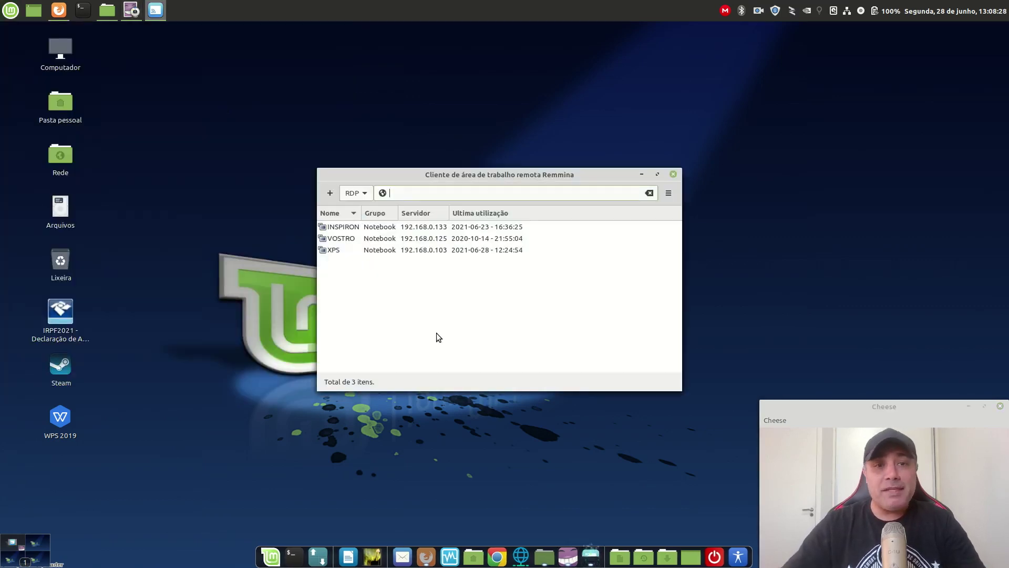
drag(516, 176, 590, 352)
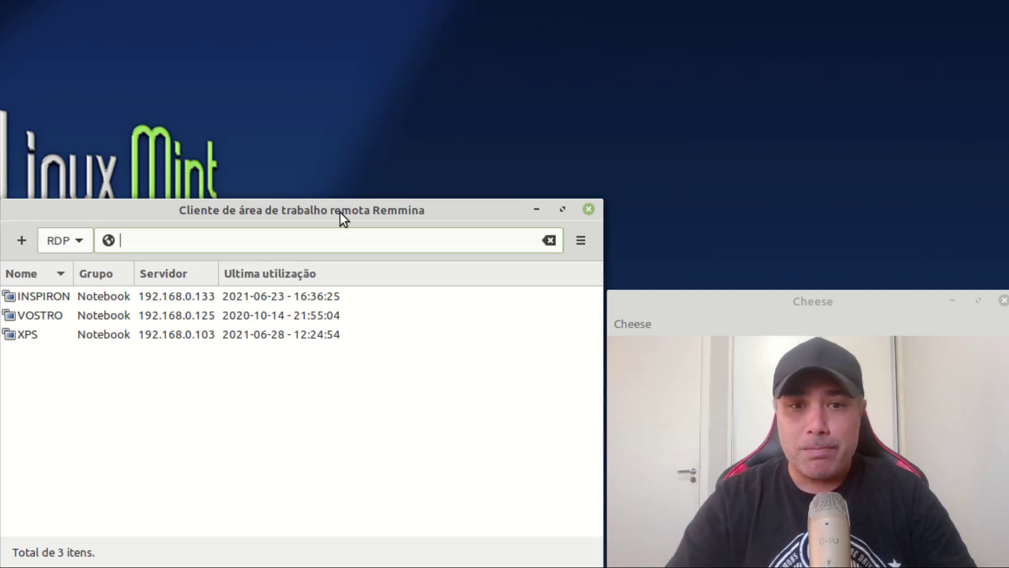
- Connect to the saved XPS notebook in Remmina and move the remote session window clear of the webcam view
click(30, 335)
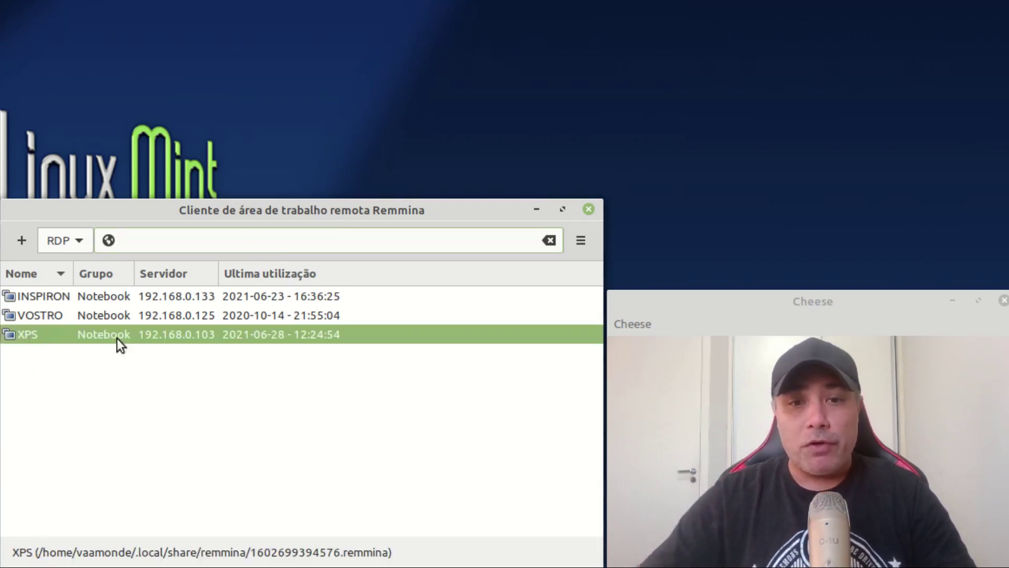
right_click(112, 336)
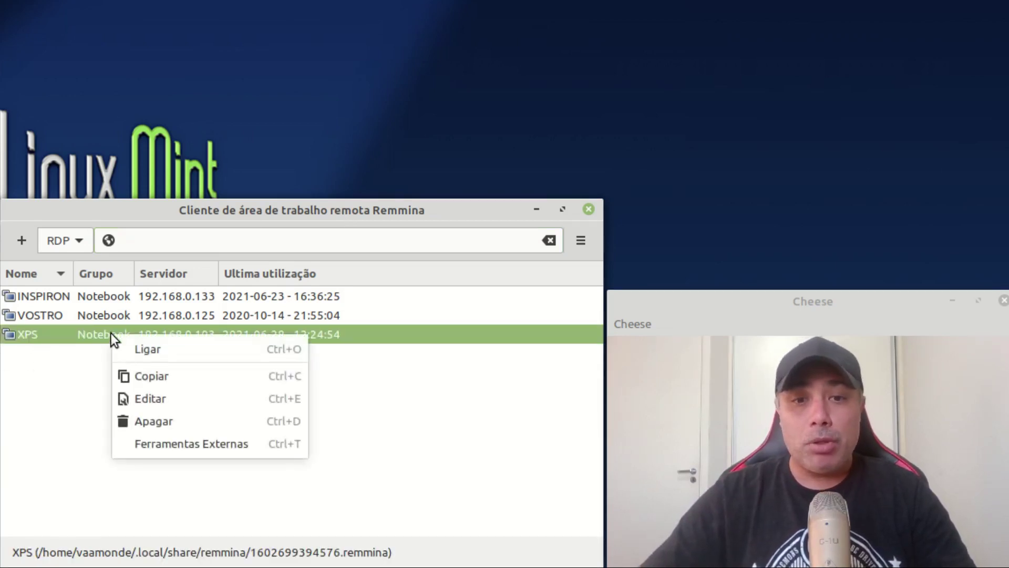
click(152, 350)
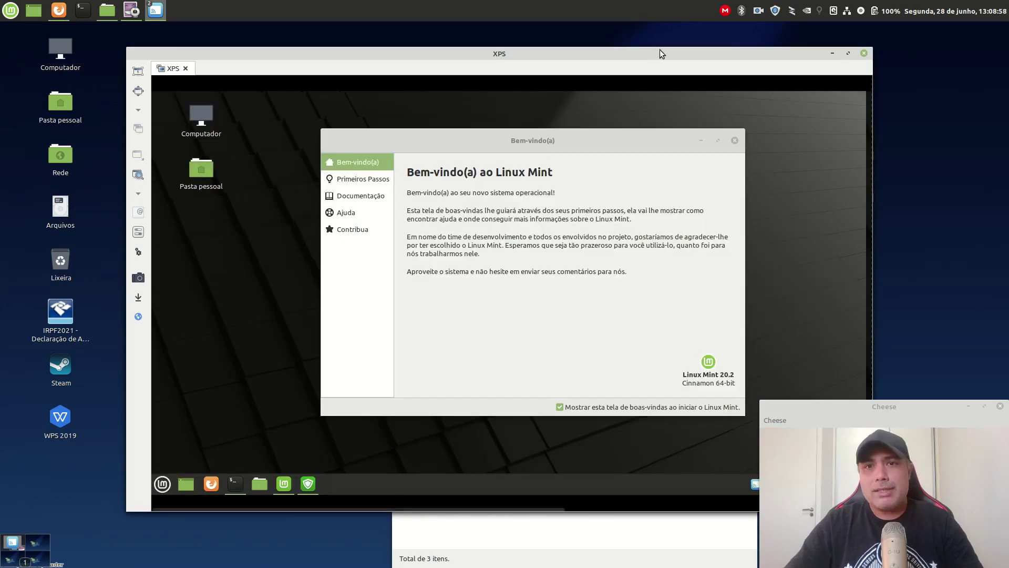
drag(661, 49, 541, 124)
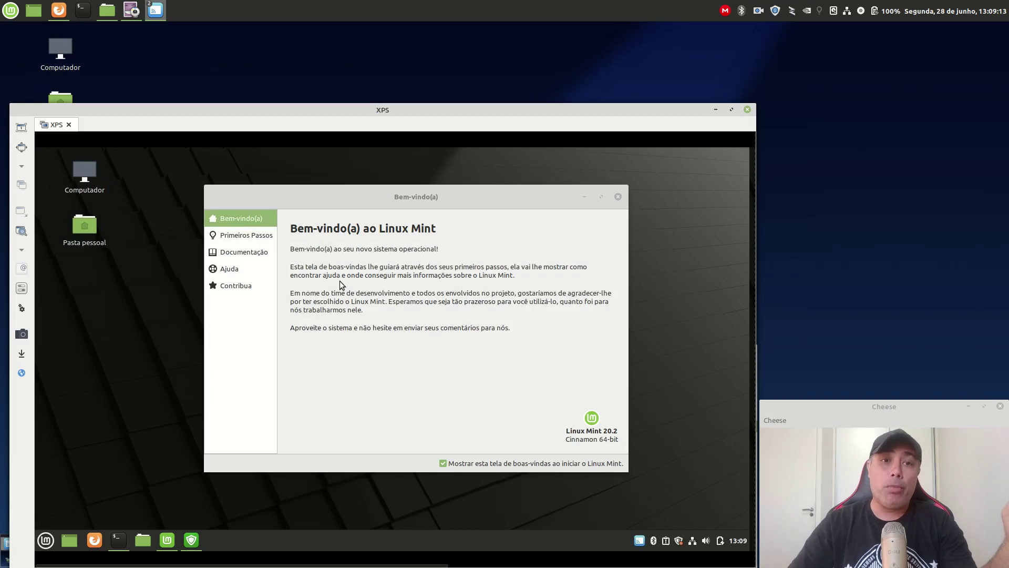
- Check the monitor layout and resolution in the remote machine's Monitor settings, and close them
click(45, 541)
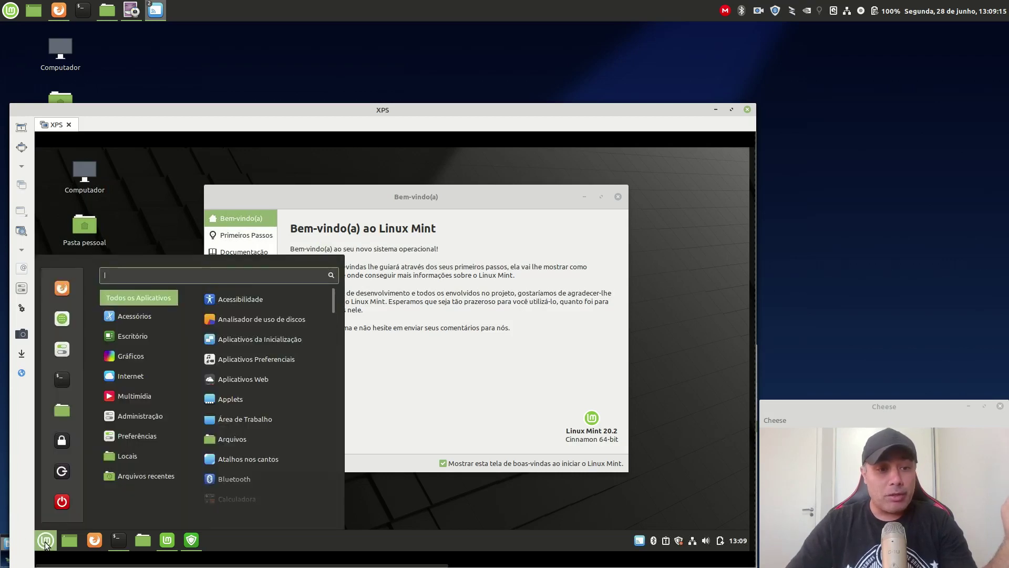
text(moni)
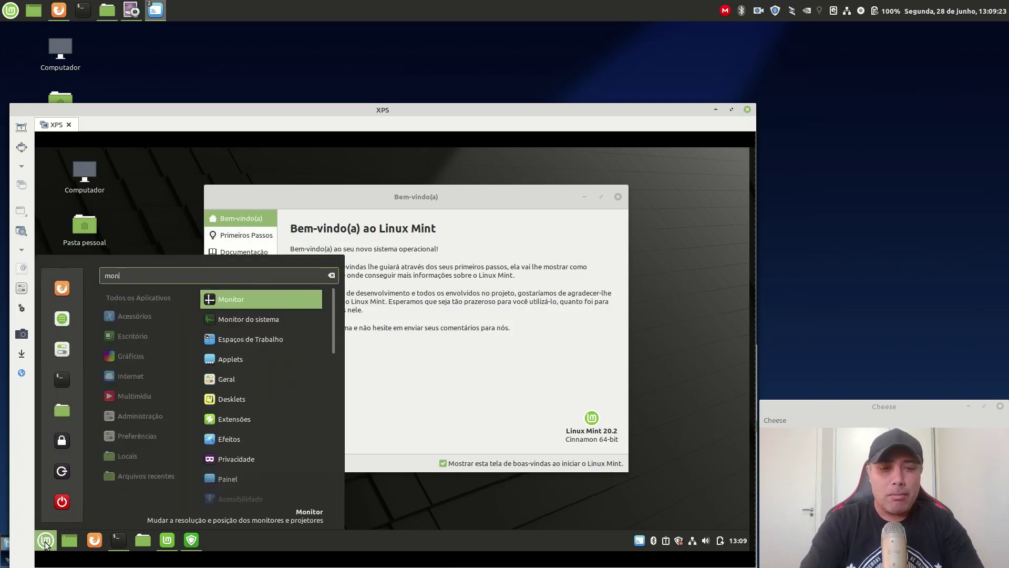
click(228, 301)
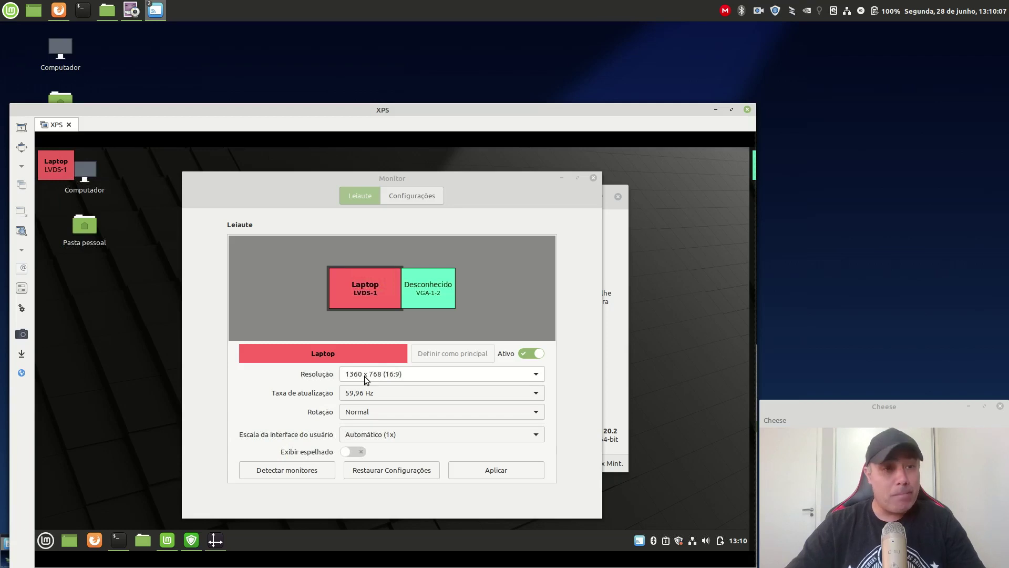
click(593, 177)
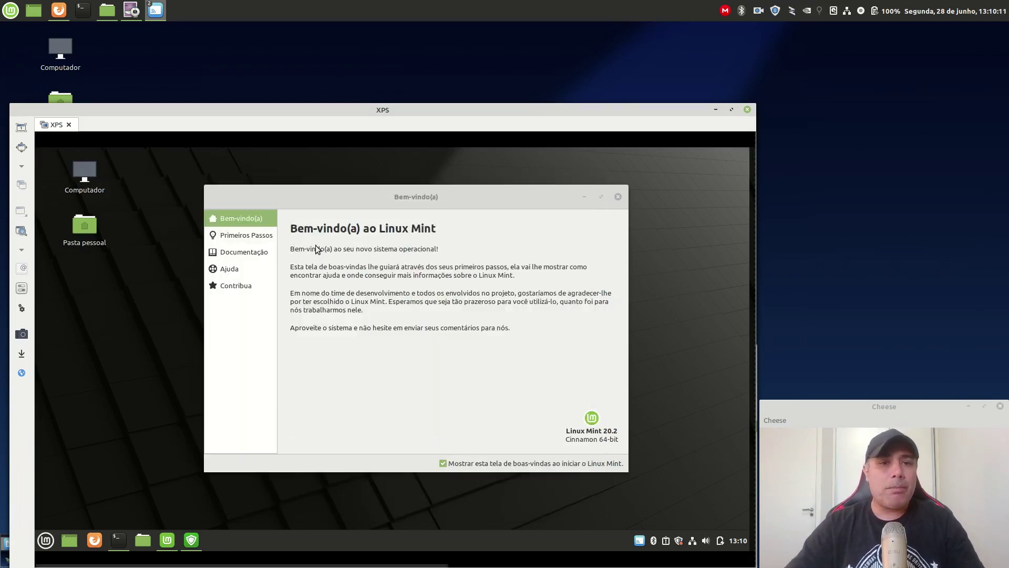
- Switch to the dark theme in the welcome screen's Primeiros Passos section, and close the screen with its display at startup turned off
click(256, 237)
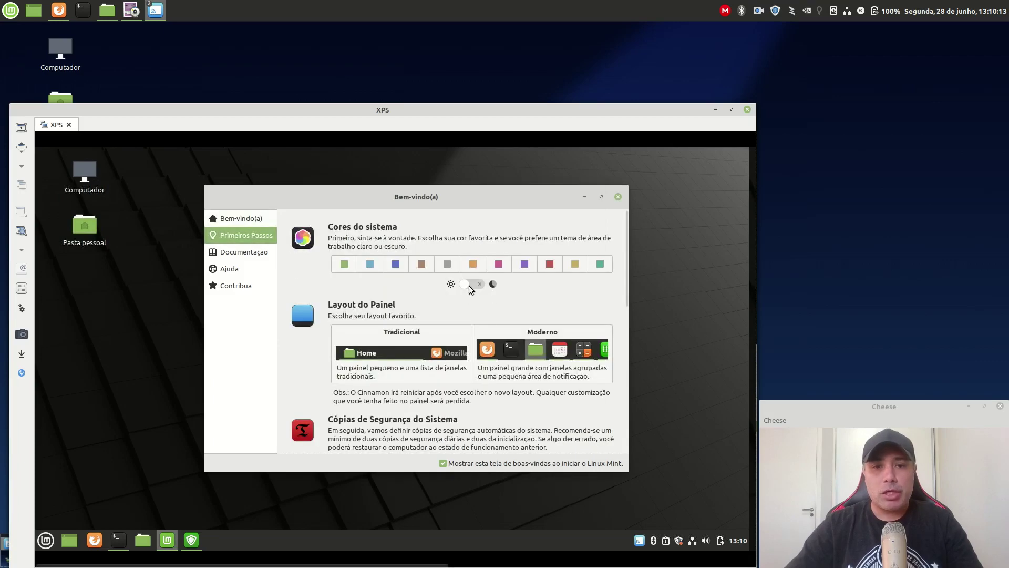
click(469, 285)
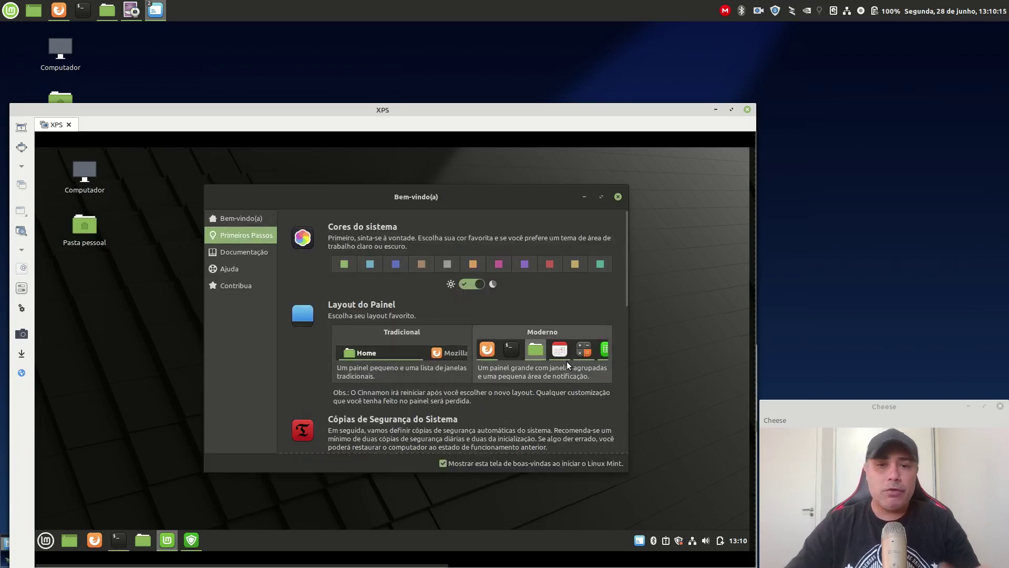
scroll(557, 375, down, 3)
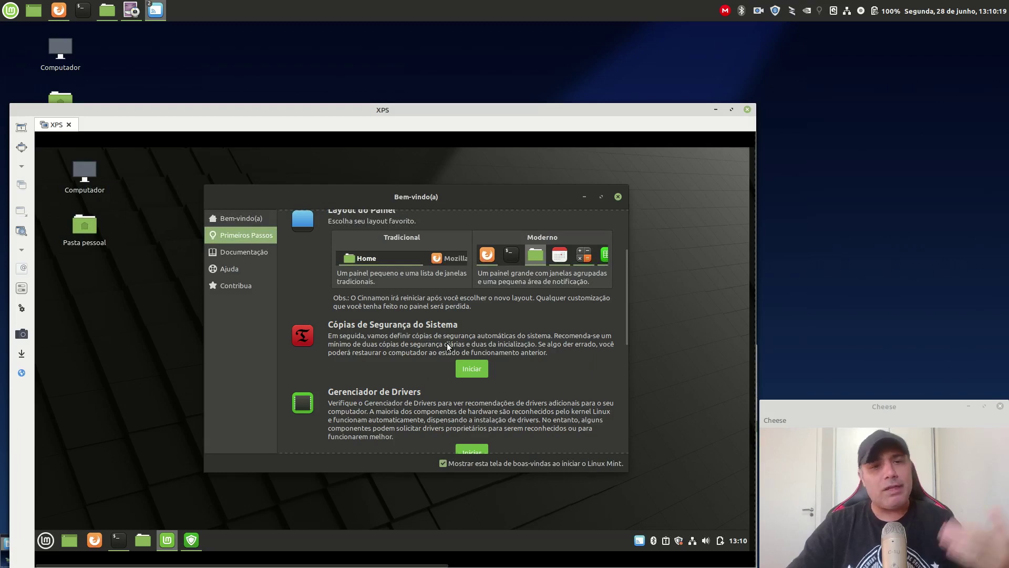
scroll(447, 342, down, 3)
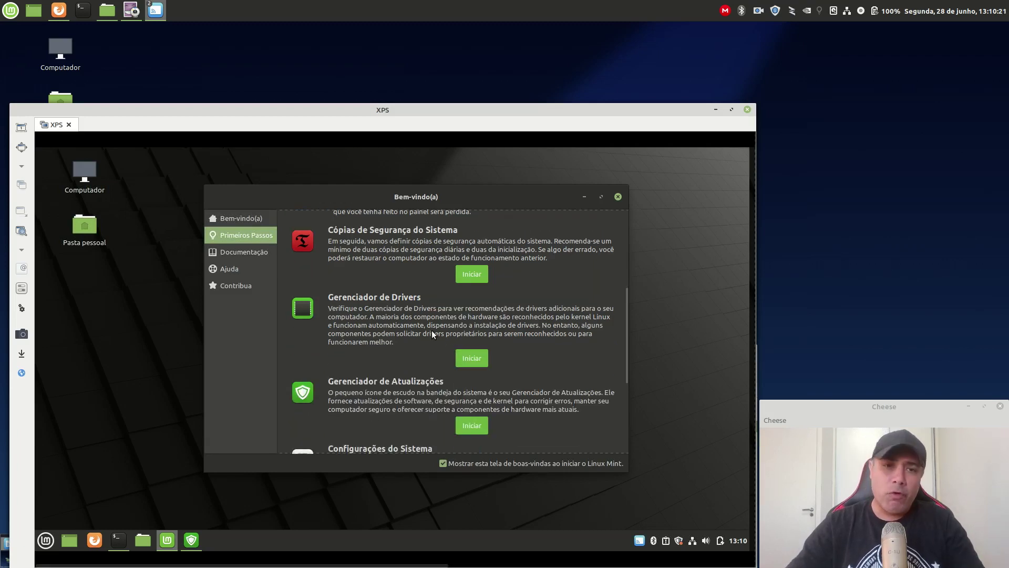
scroll(432, 330, down, 2)
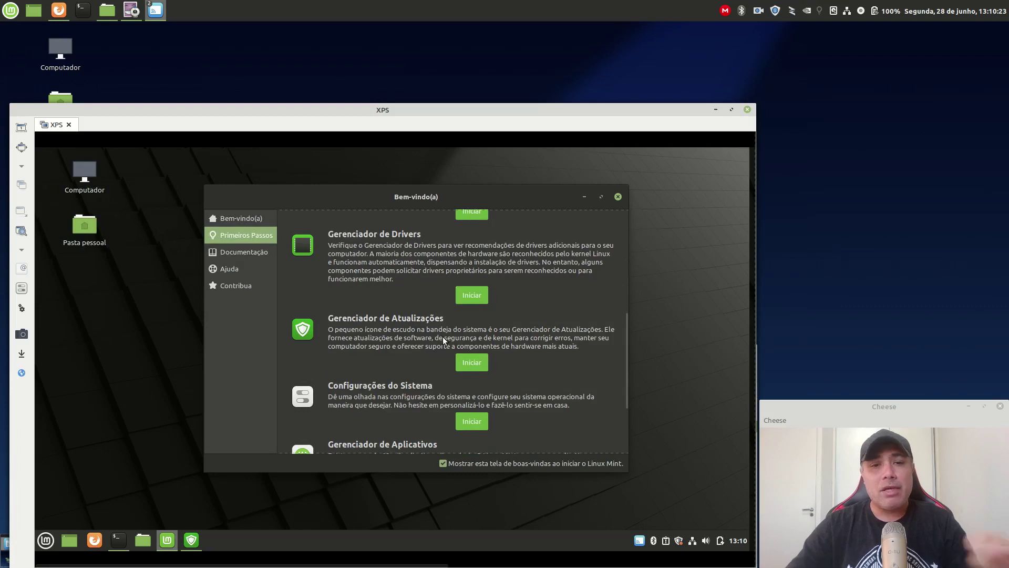
scroll(443, 336, down, 3)
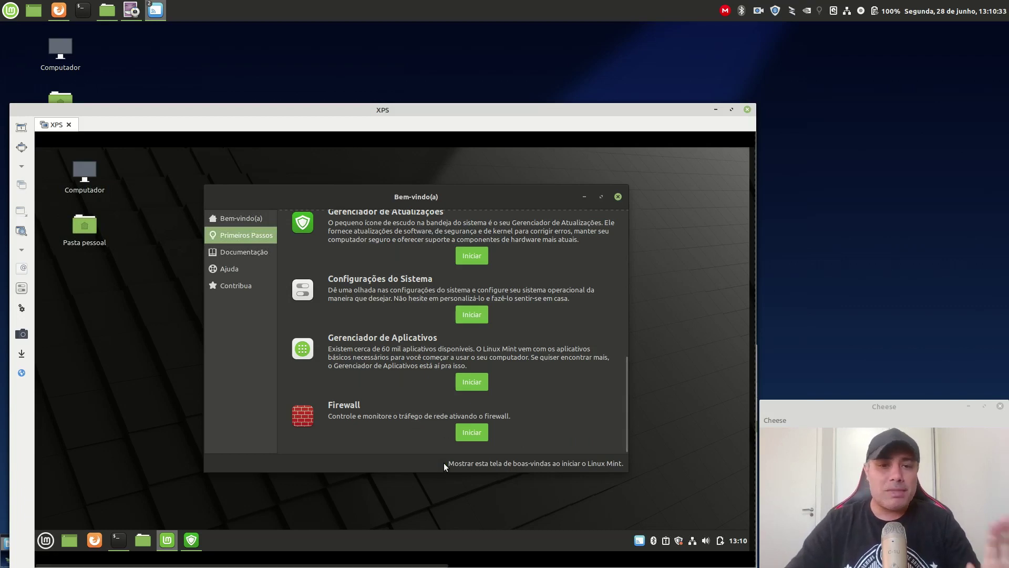
click(617, 196)
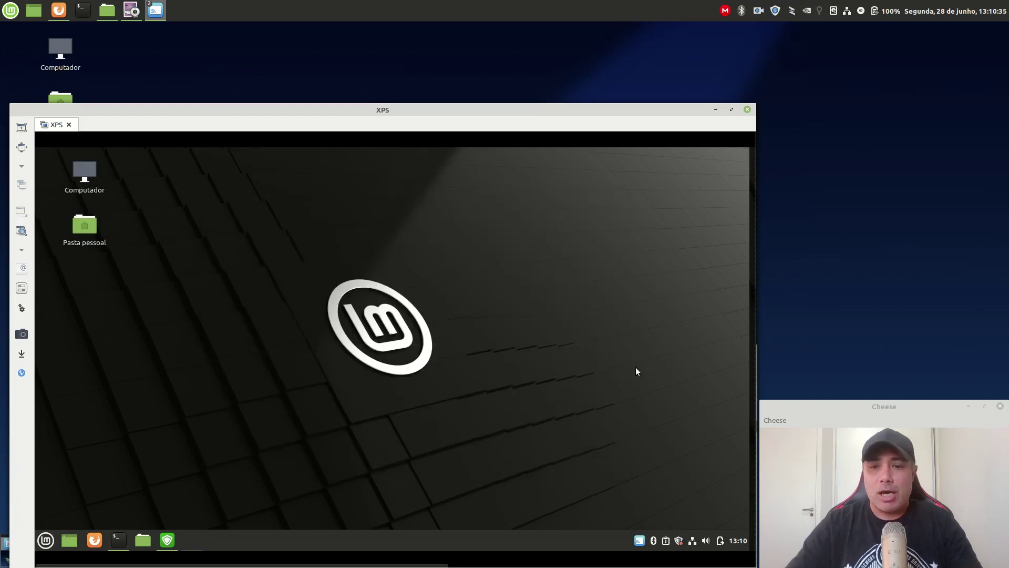
- Open Relatórios do Sistema on the remote machine and permanently ignore the report about configuring the Timeshift recovery utility
click(666, 544)
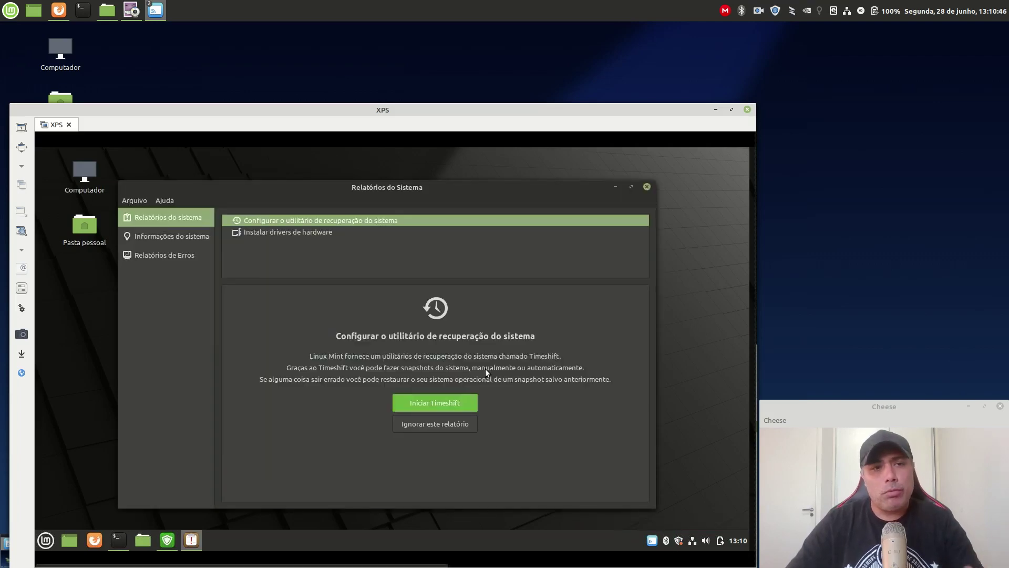
click(430, 425)
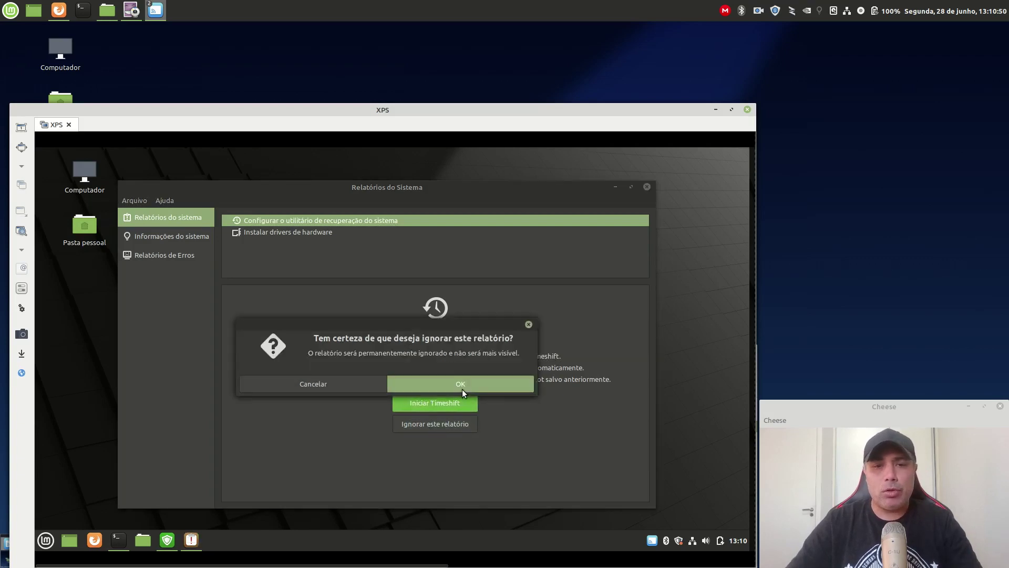
click(462, 388)
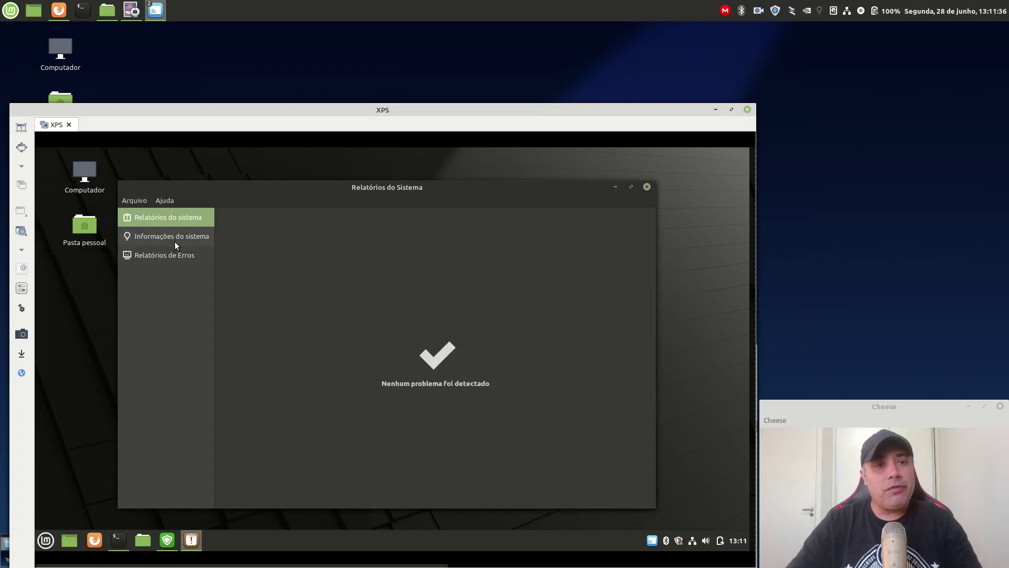
- Review the remote machine's hardware details in Informações do sistema, and close the reports window
click(174, 241)
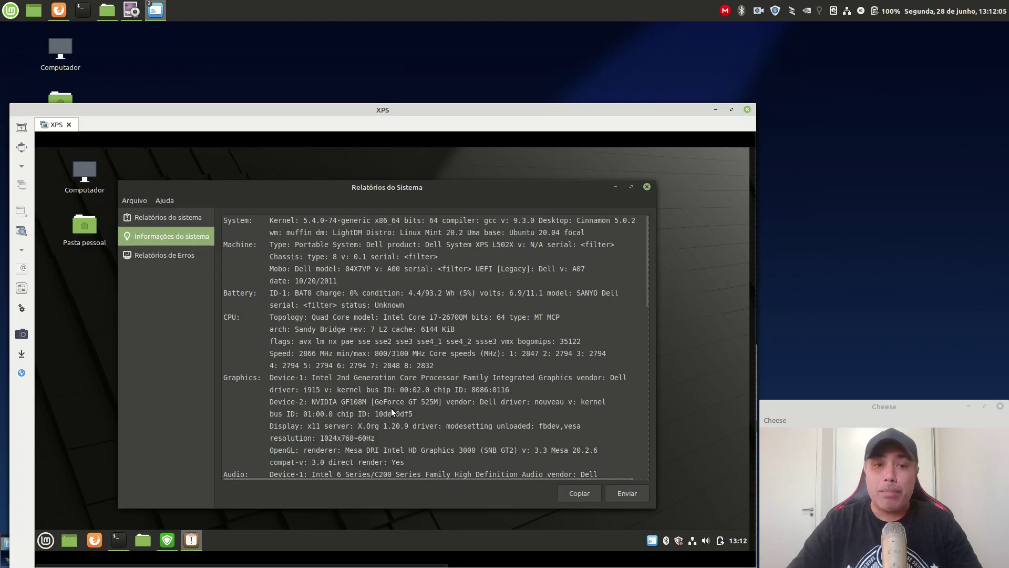
scroll(390, 405, down, 4)
scroll(371, 431, down, 6)
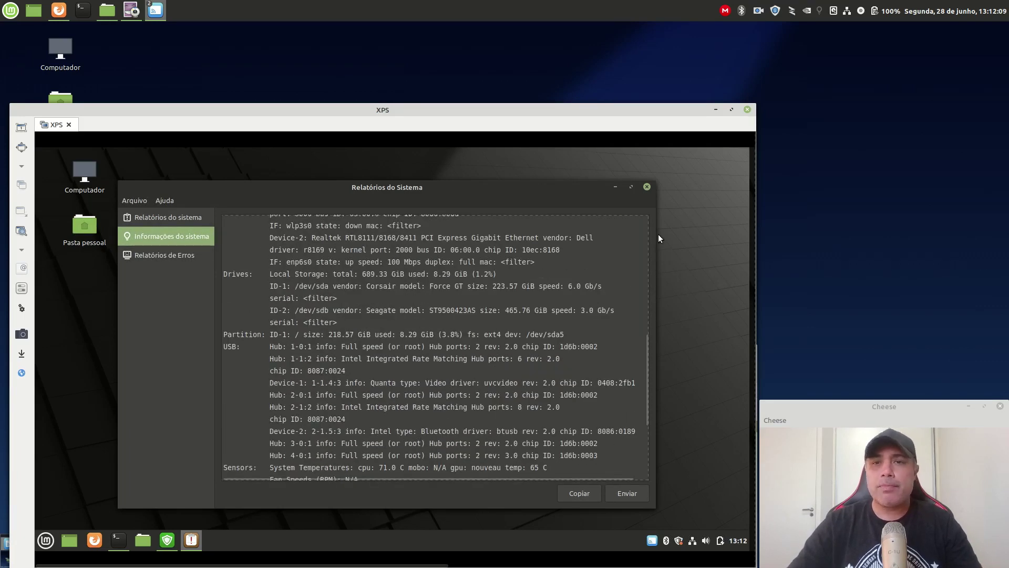
click(646, 186)
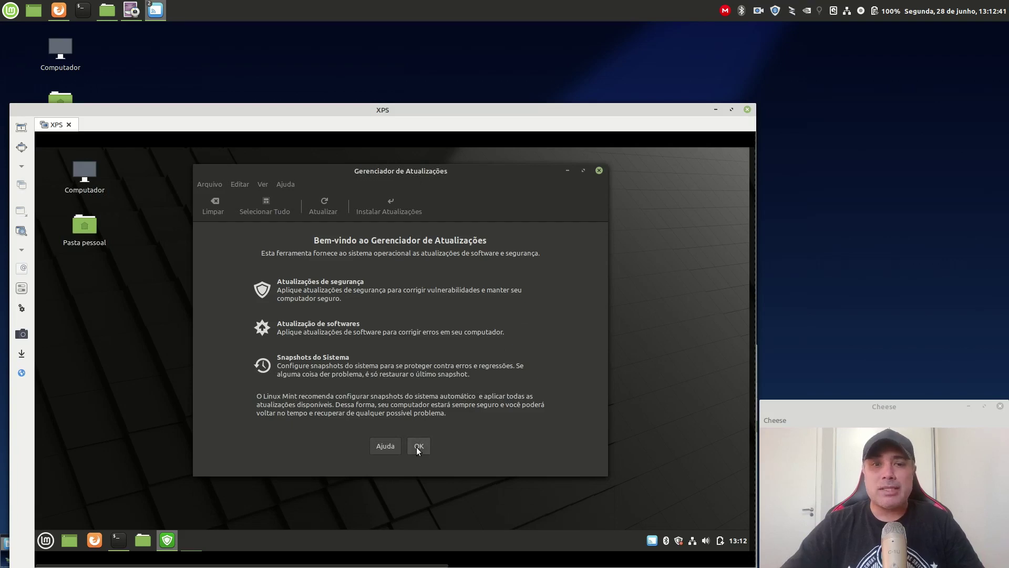
- Apply the new Update Manager version, authenticating with the account password, and decline the switch to a local repository
click(418, 446)
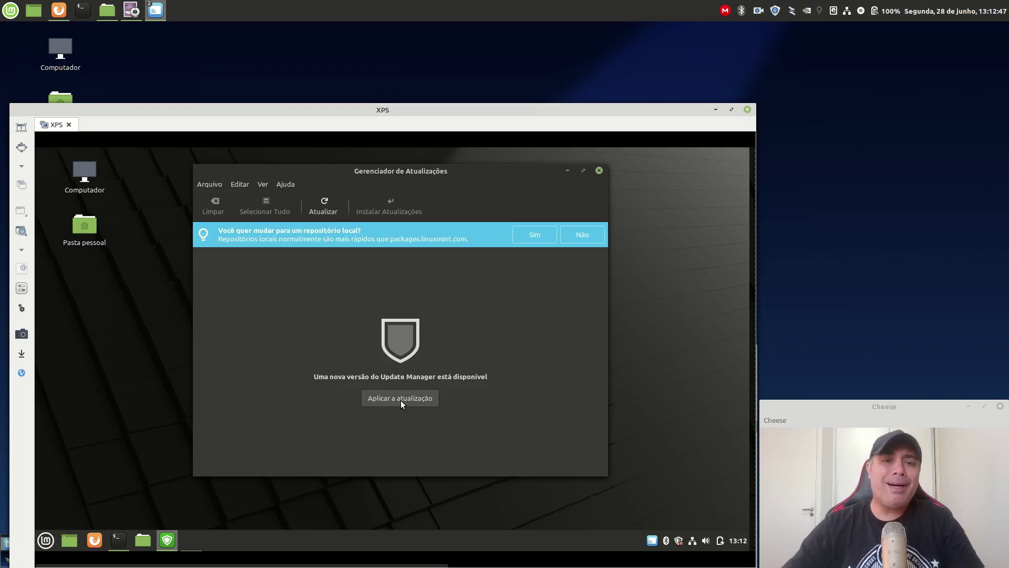
click(400, 400)
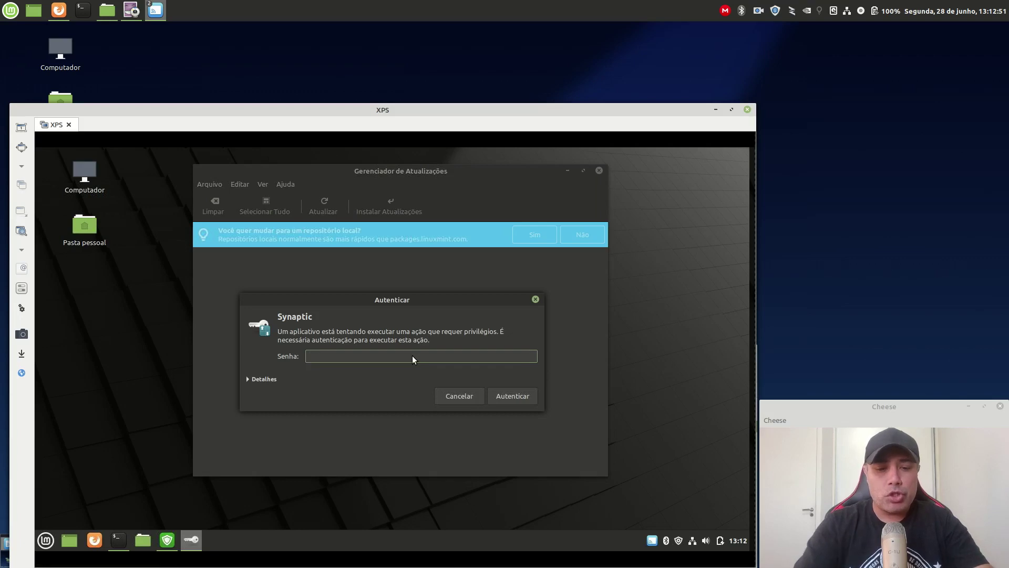
text(************)
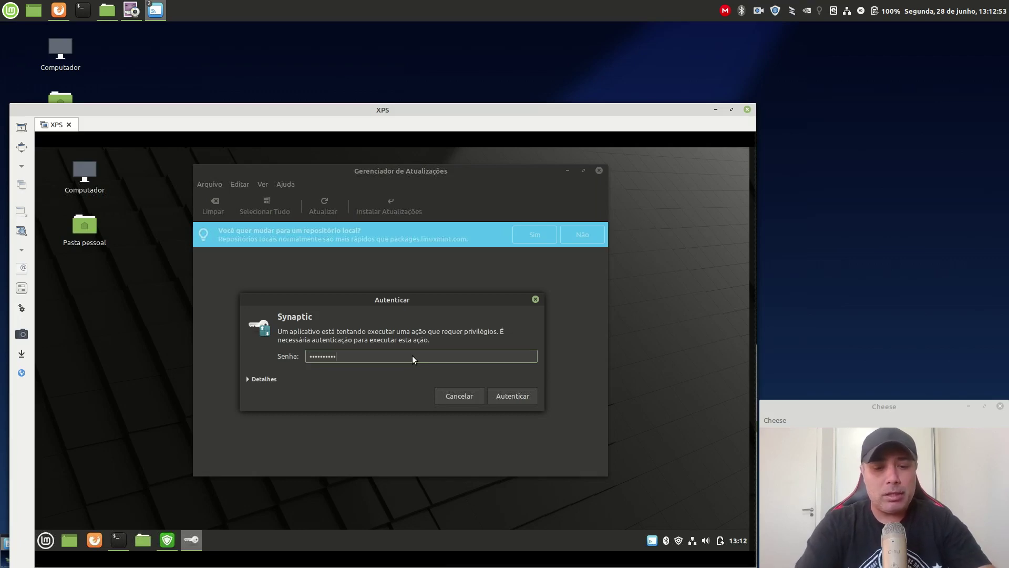
click(509, 401)
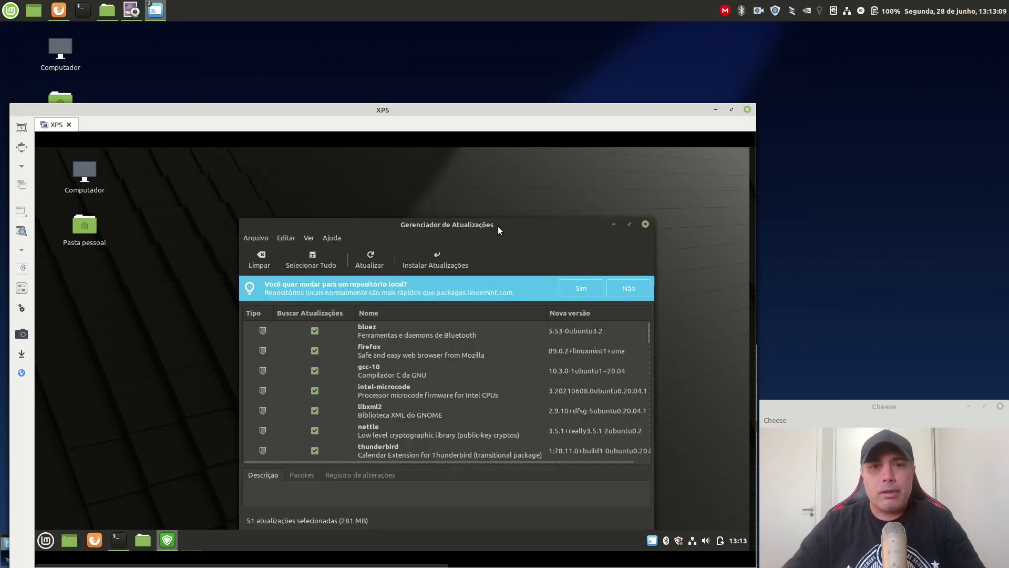
drag(497, 226, 436, 175)
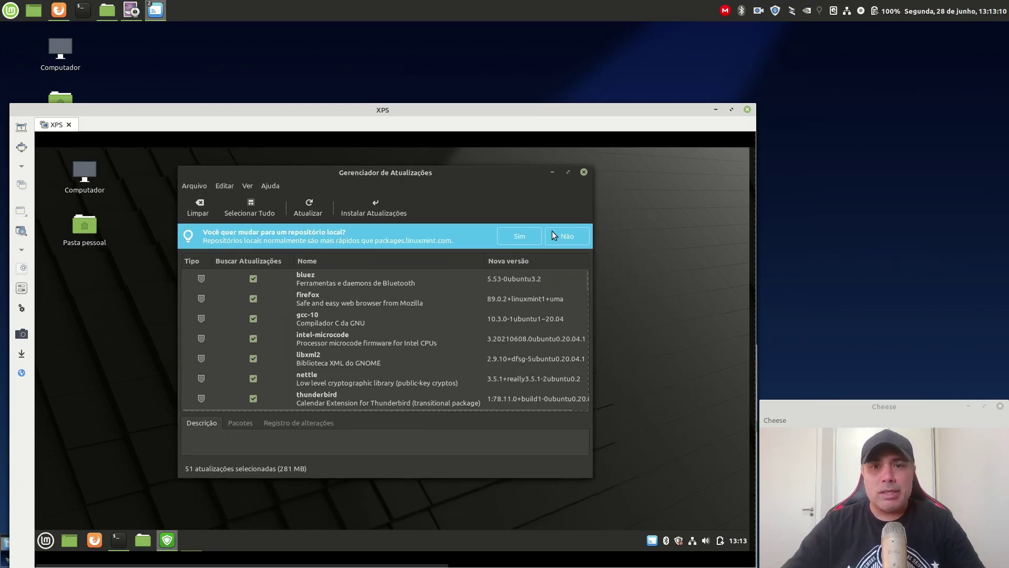
click(565, 241)
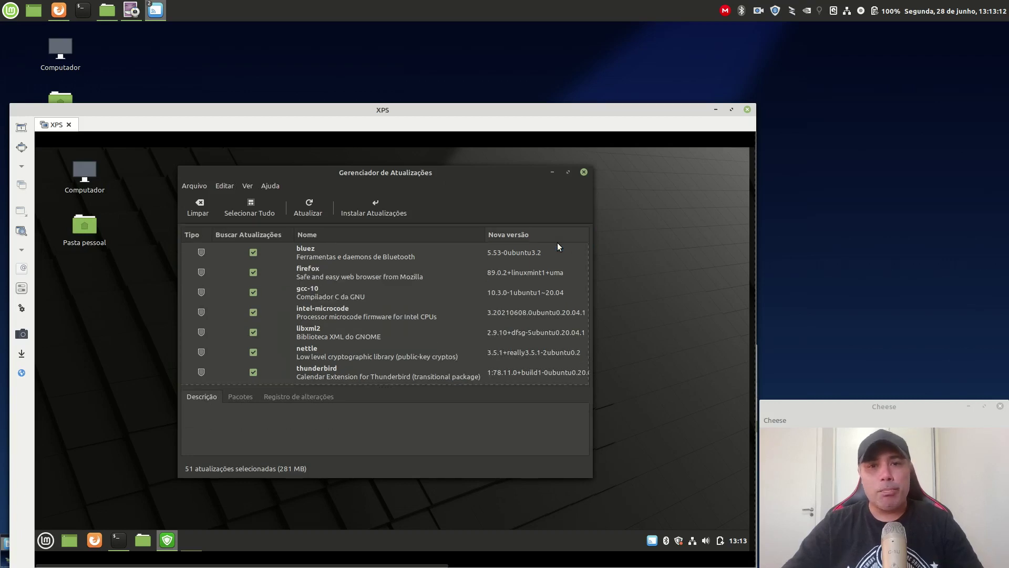
- Show the Versão antiga, Origem and Tamanho columns in the update list, and maximize the Gerenciador de Atualizações window
click(252, 186)
mouse_move(343, 201)
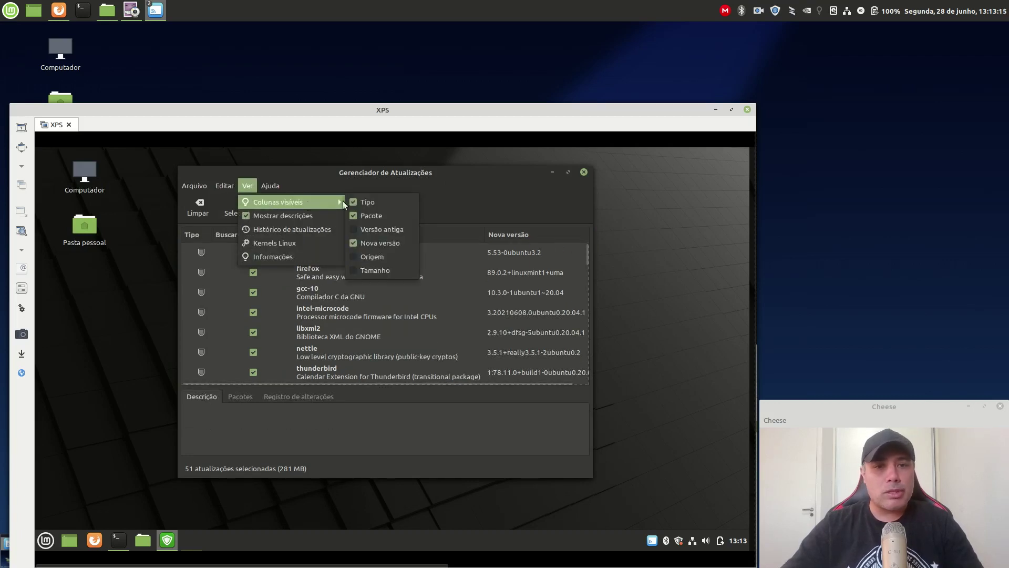
click(378, 227)
click(247, 186)
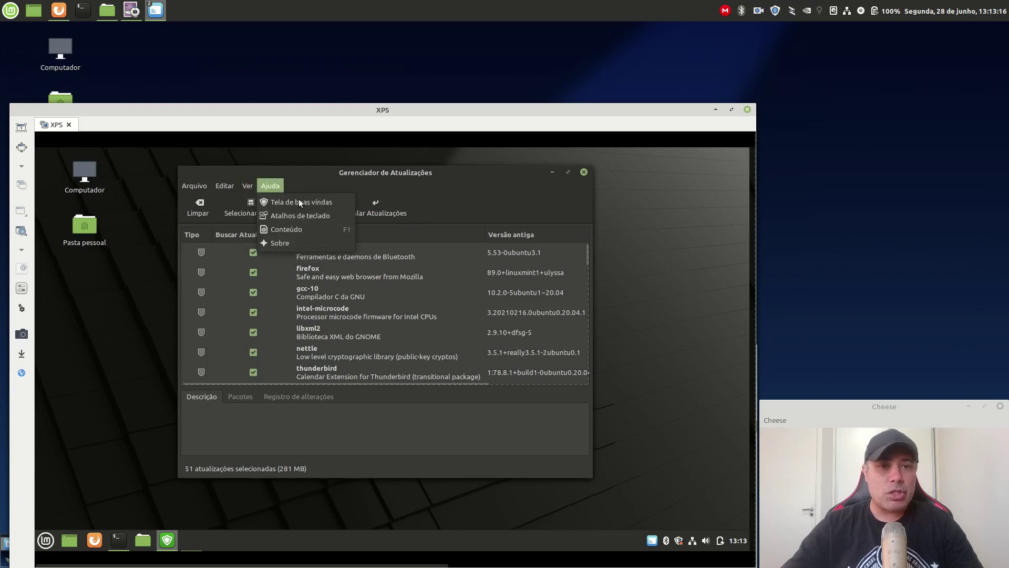
mouse_move(339, 210)
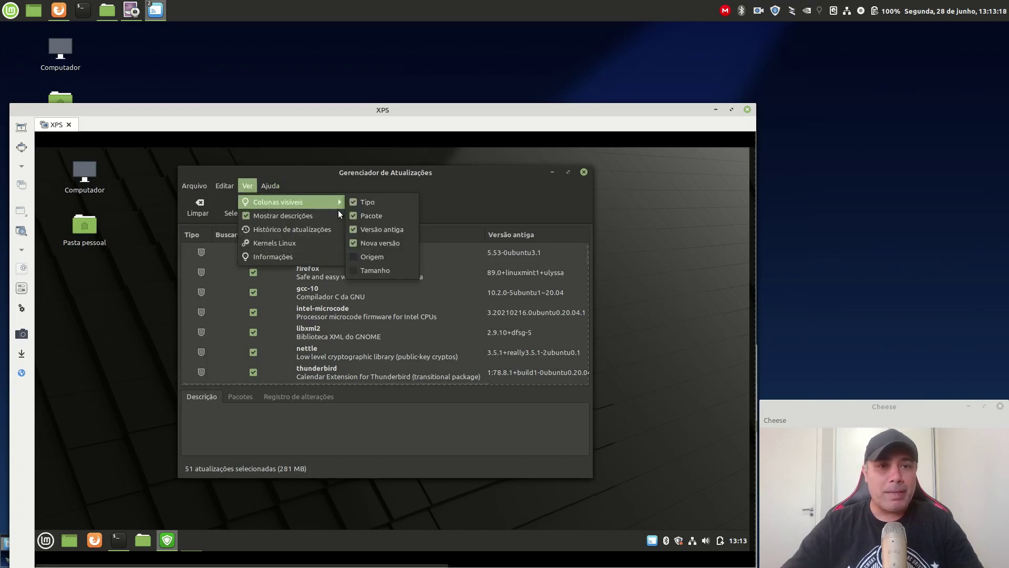
click(375, 256)
click(247, 185)
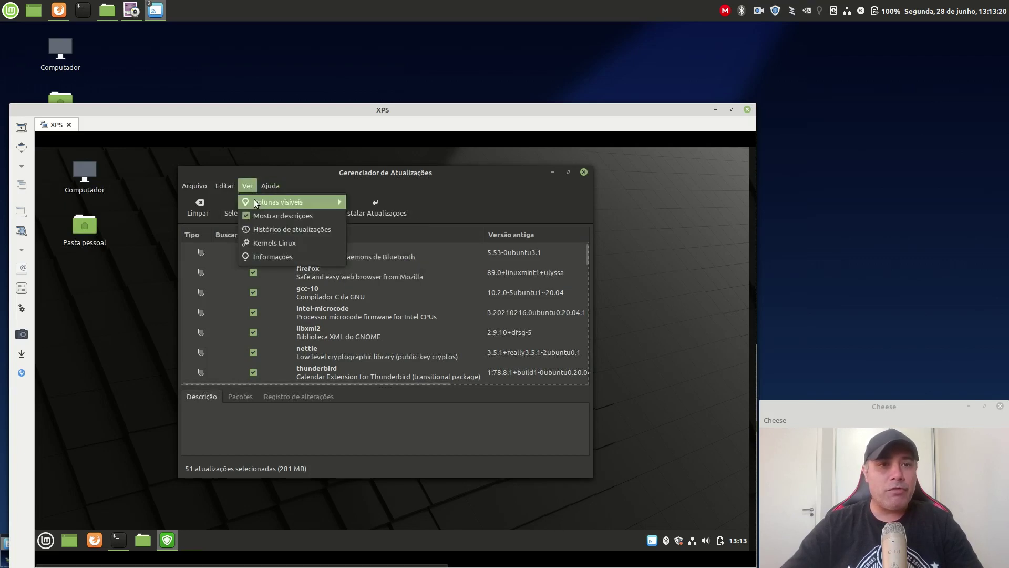
mouse_move(254, 200)
click(380, 270)
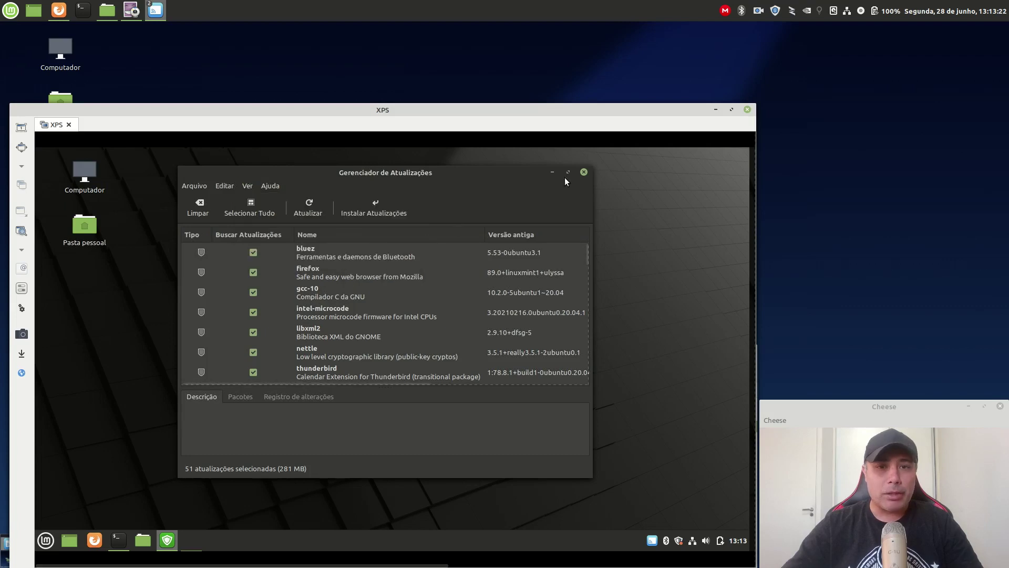
click(566, 172)
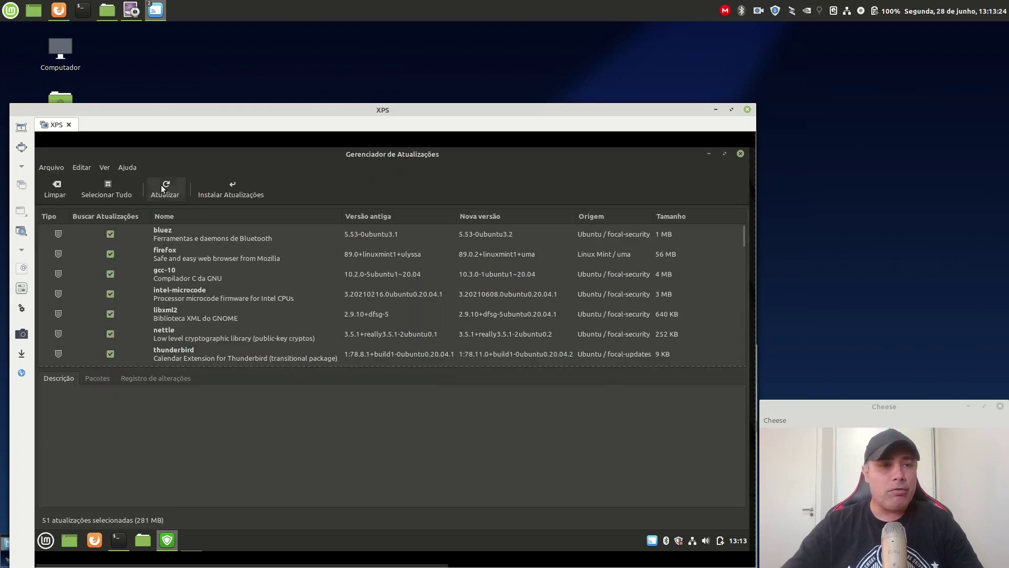
- Refresh the update list and install all selected updates, accepting the additional package changes and authenticating with the account password
click(163, 187)
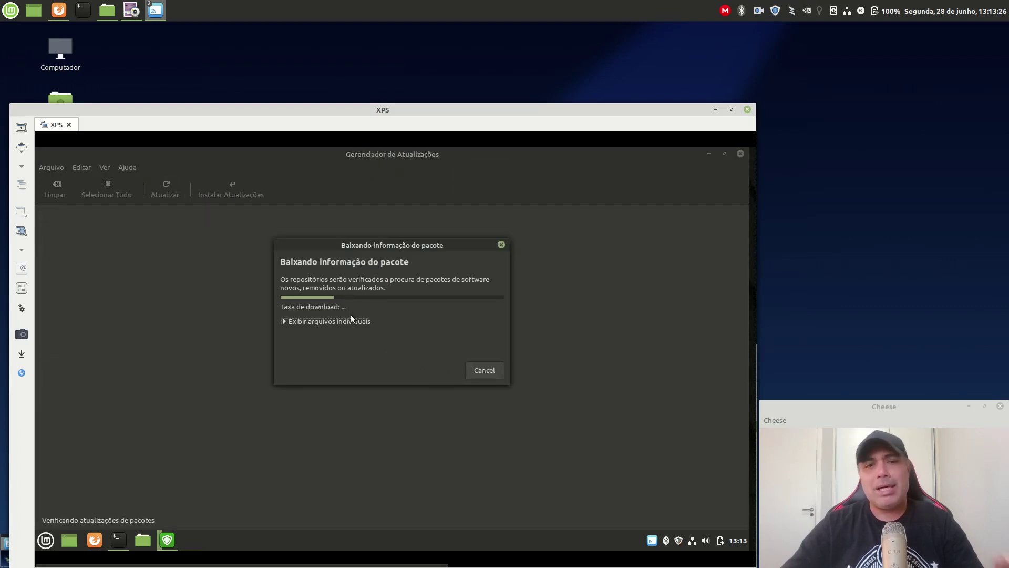
click(345, 322)
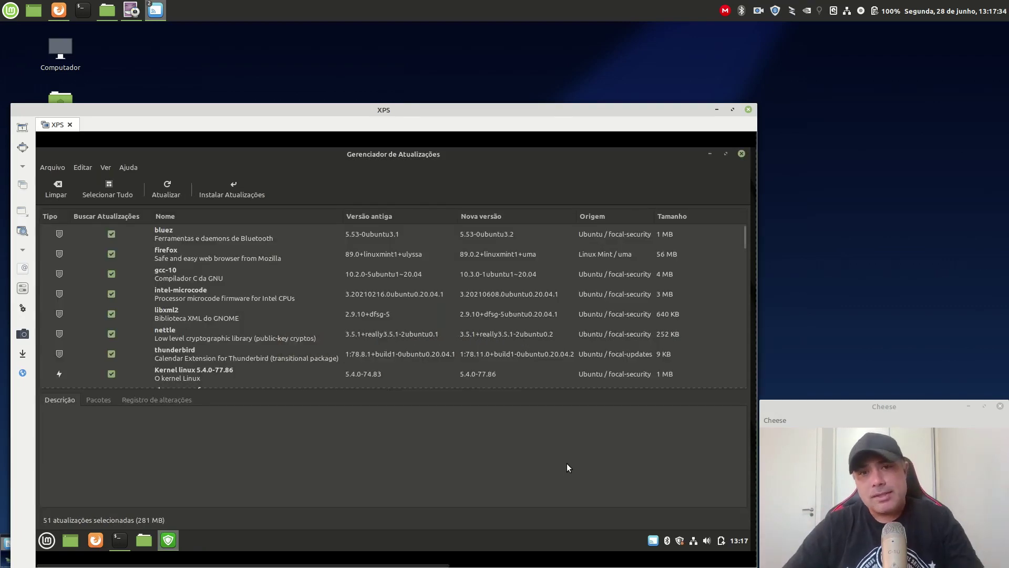
click(229, 188)
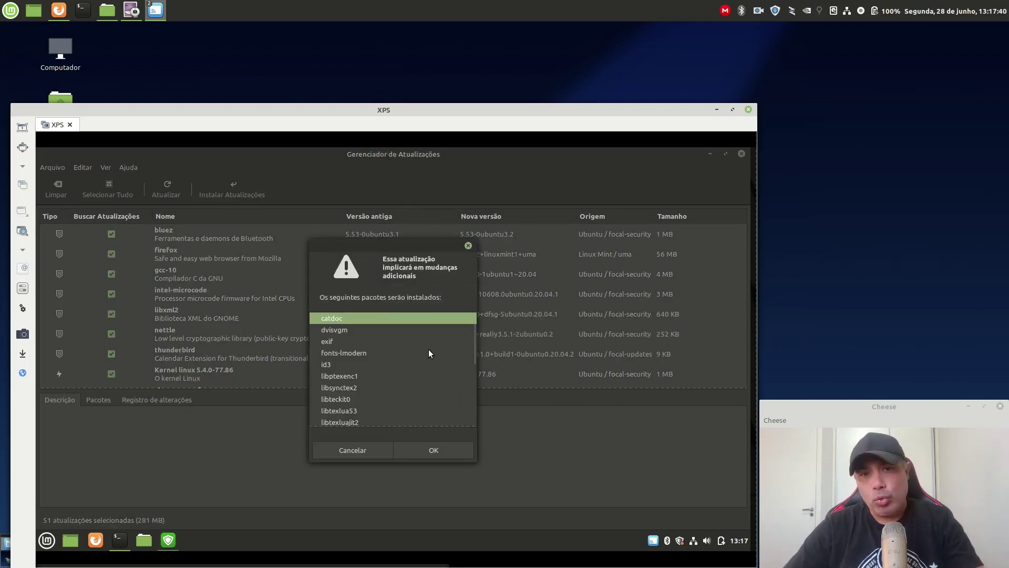
click(434, 450)
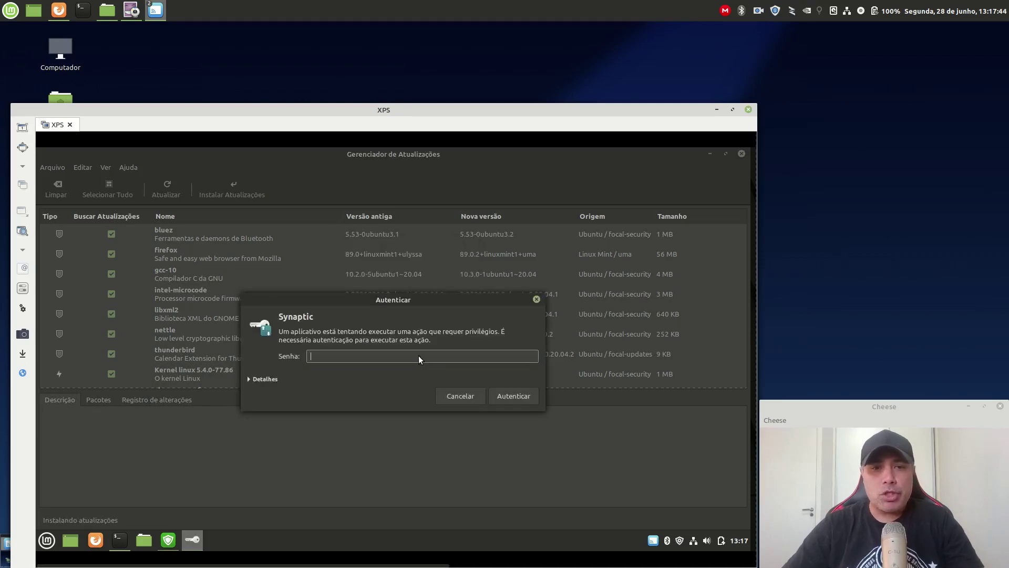
text(*****)
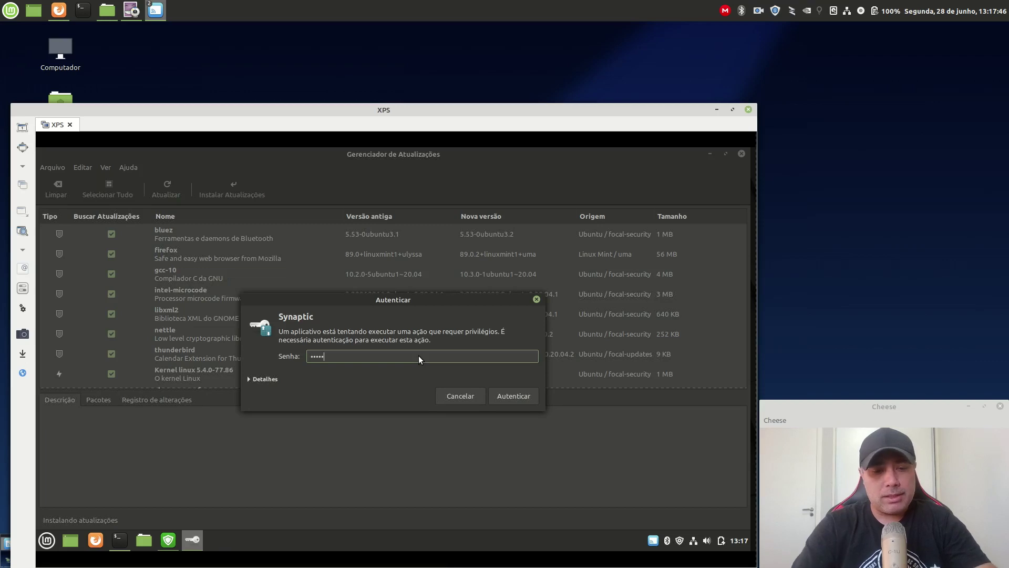
text(*******)
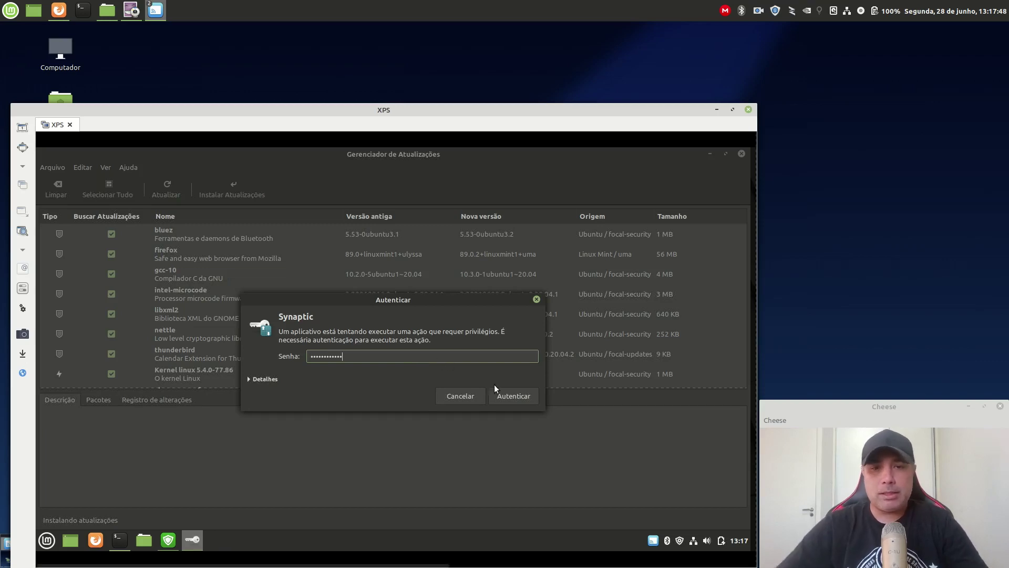
click(515, 394)
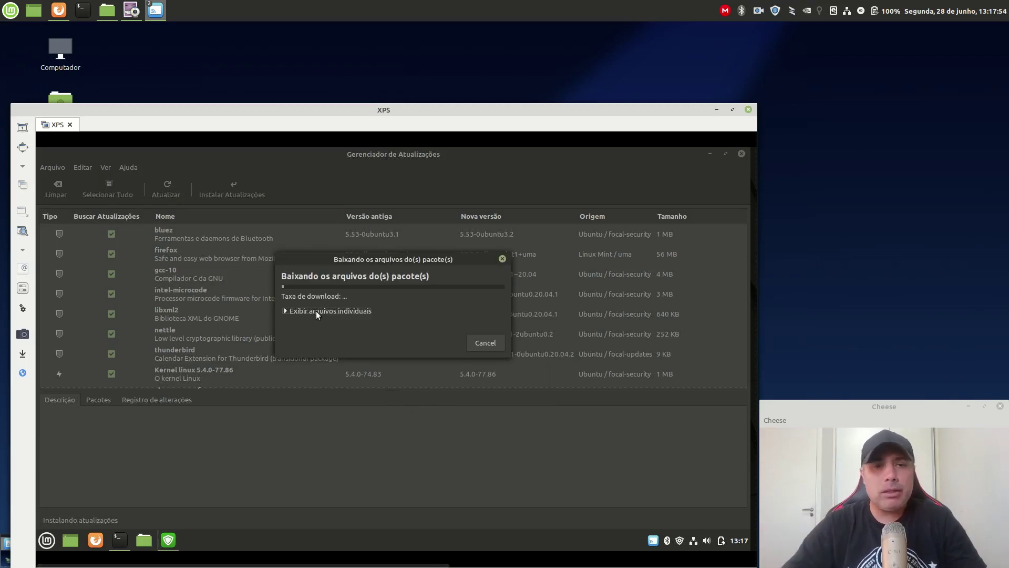
click(319, 312)
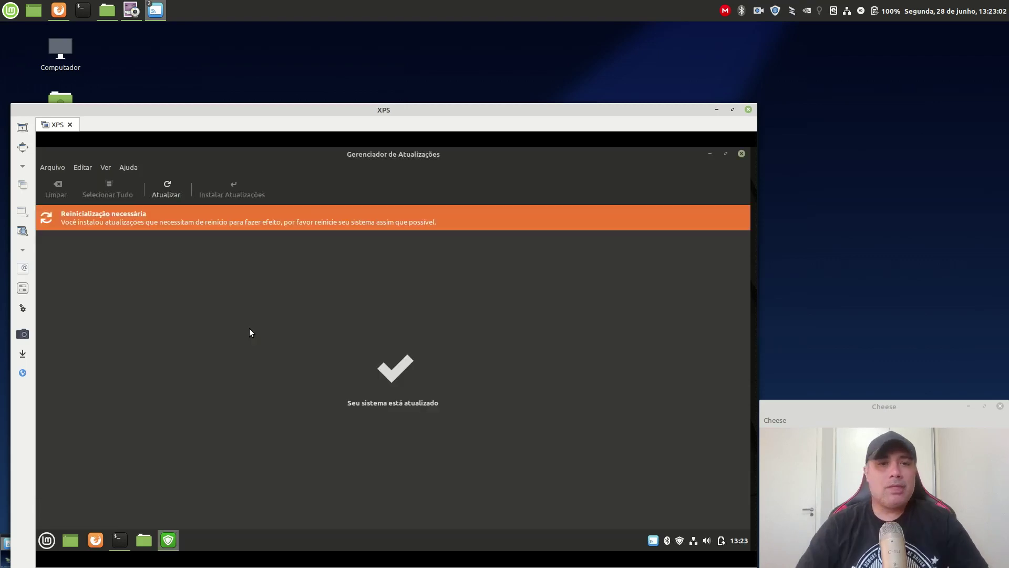
- Close the Gerenciador de Atualizações and restart the remote machine
click(742, 154)
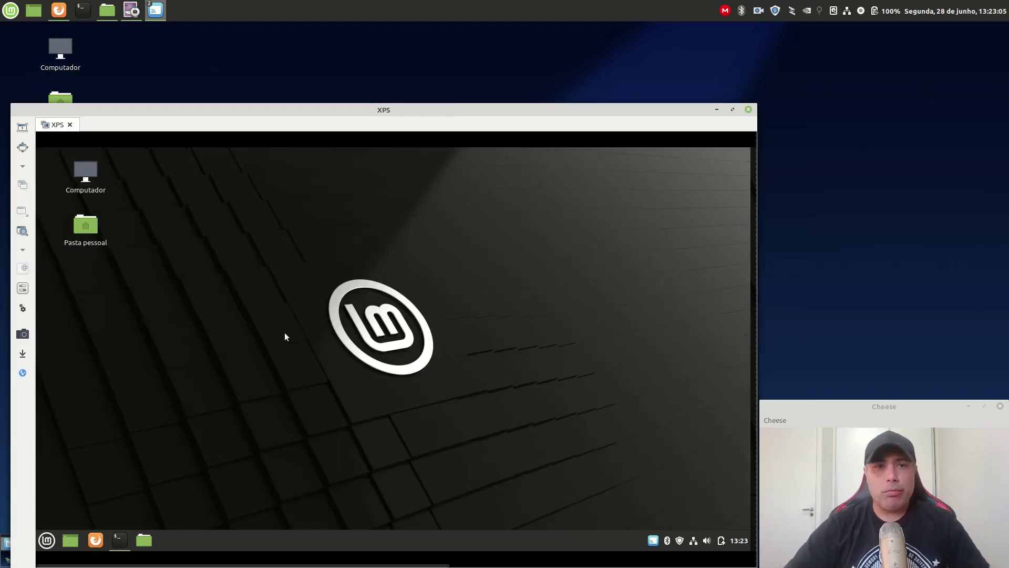
click(48, 541)
click(62, 503)
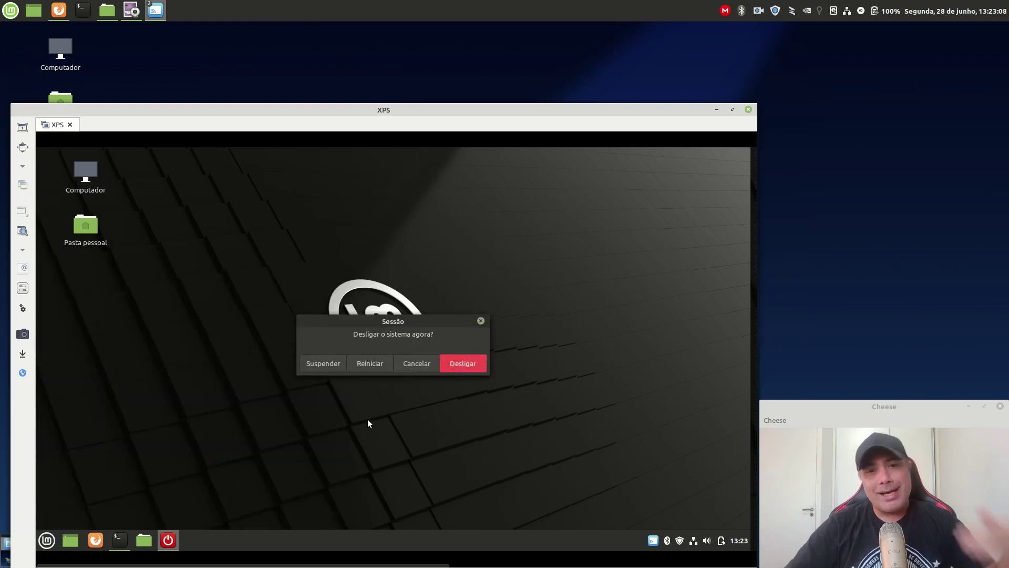
click(369, 364)
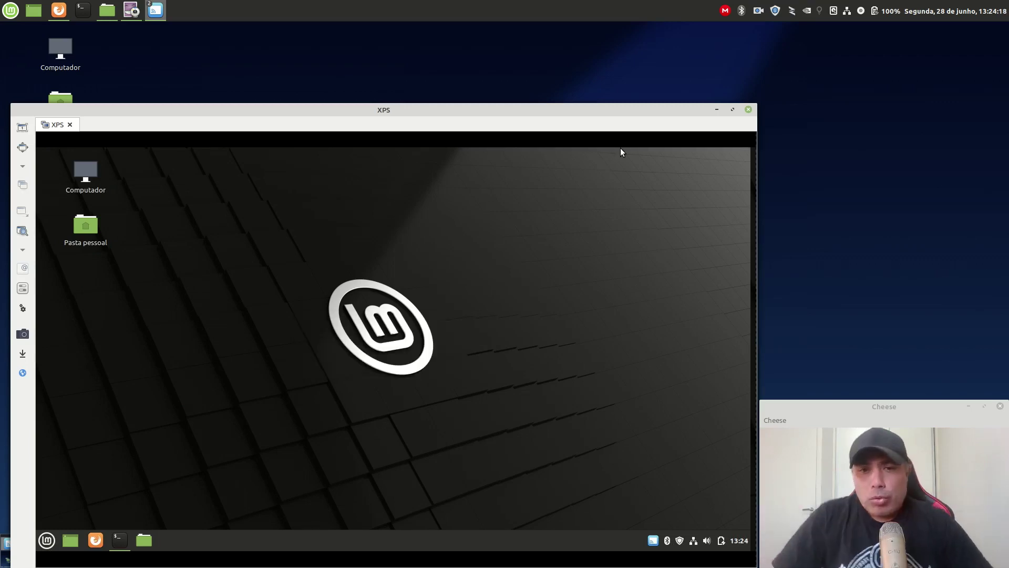
- Open a Terminal on the remote machine, maximize it and enlarge its text by four zoom levels
click(46, 541)
text(ter)
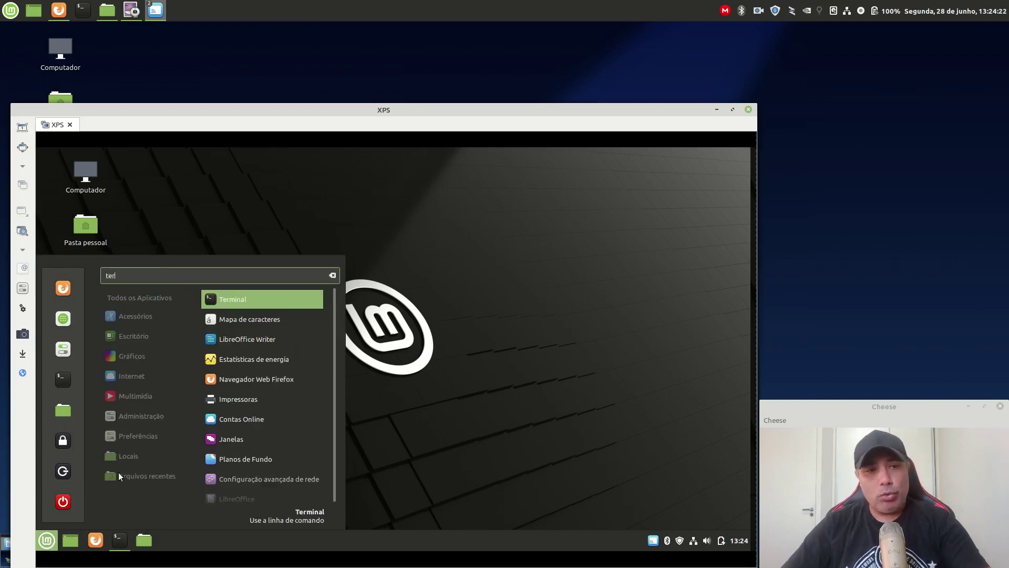
click(243, 299)
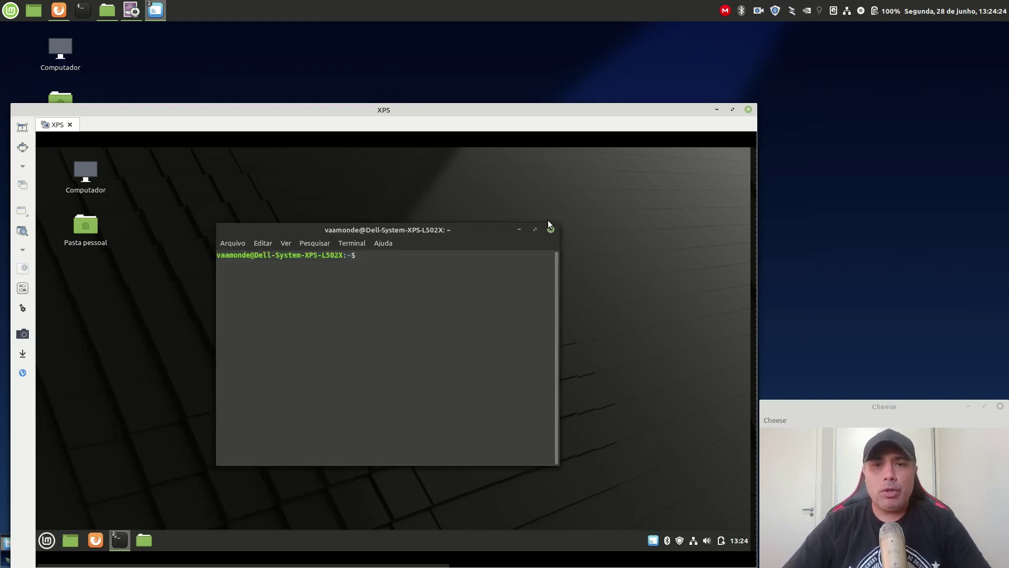
click(536, 228)
key(ctrl+plus)
key(ctrl+plus)
key(ctrl+plus)
key(ctrl+plus)
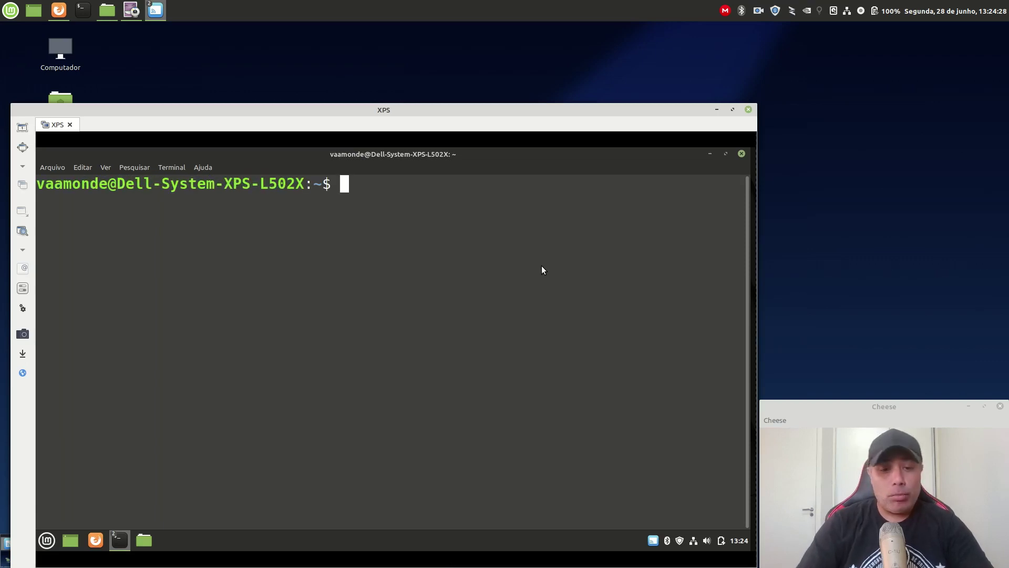
- Refresh the package lists with sudo apt update, entering the account password
text(sudo apt update)
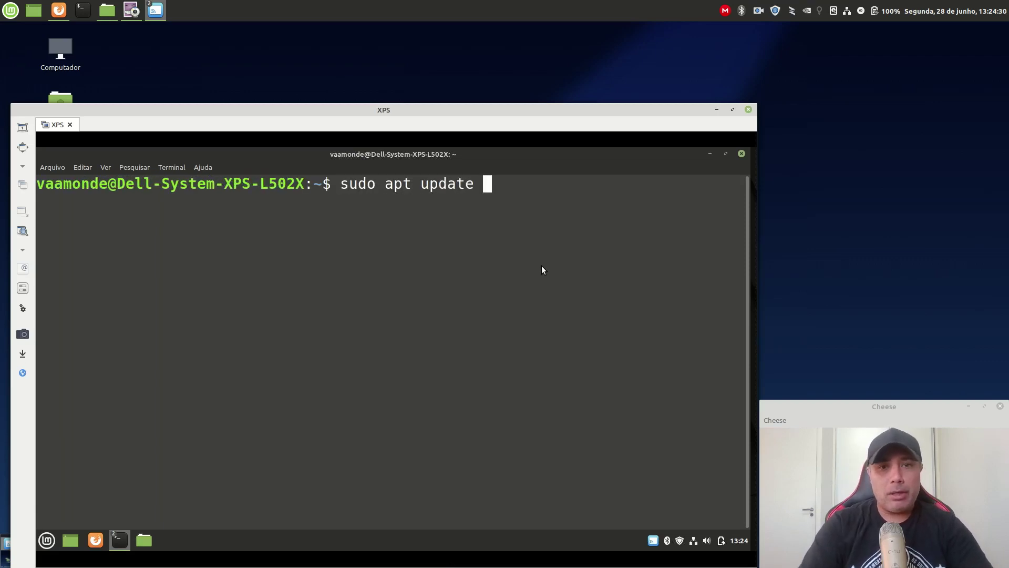
key(Return)
text(******)
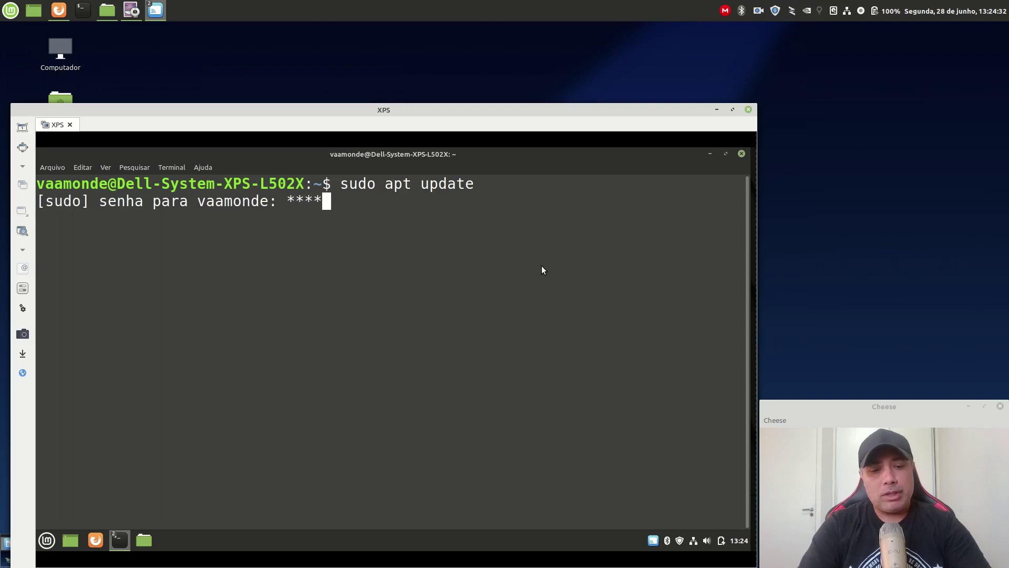
text(******)
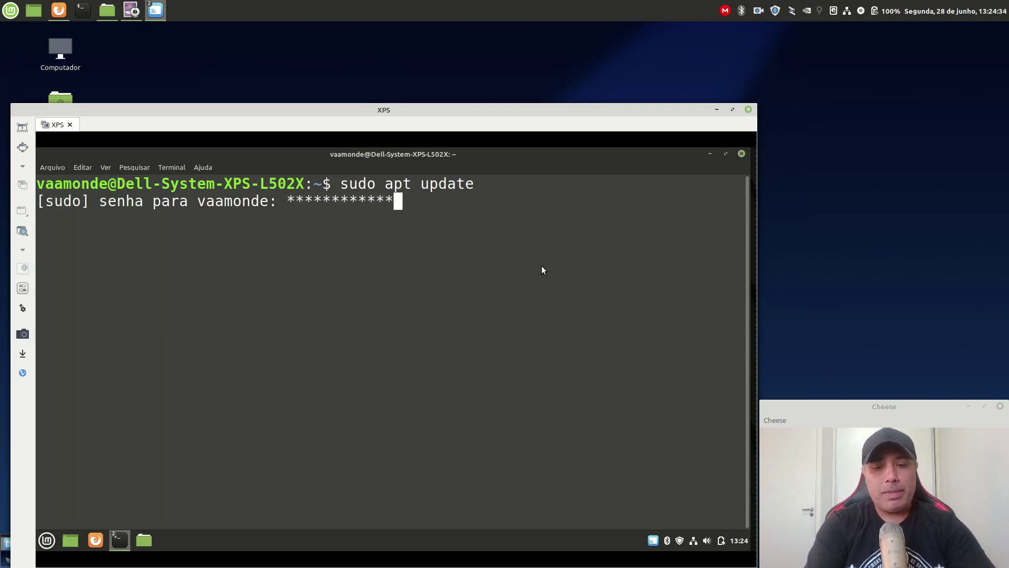
key(Return)
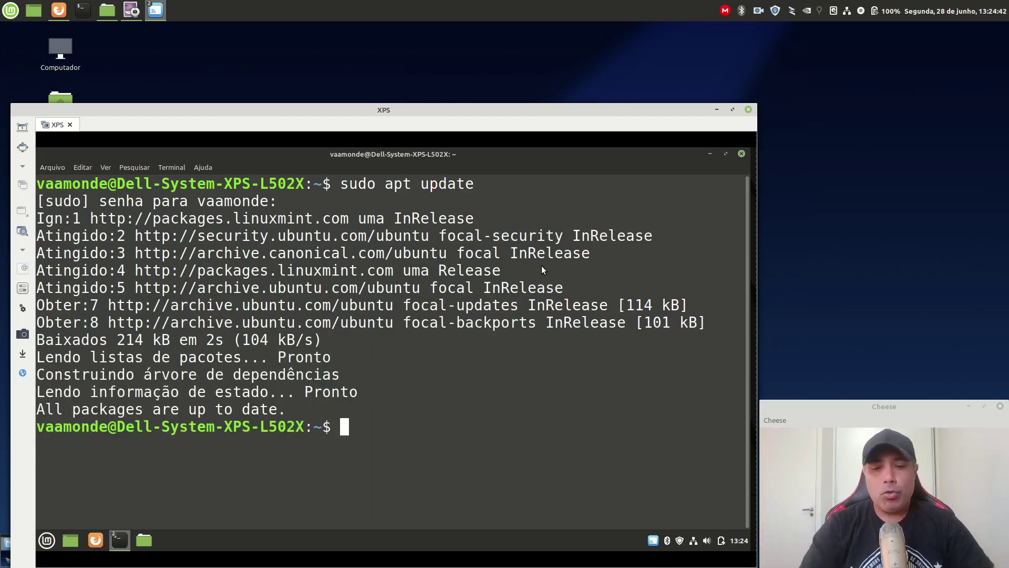
- Clear the terminal and run sudo apt upgrade
key(ctrl+l)
key(Up)
key(BackSpace)
key(BackSpace)
key(BackSpace)
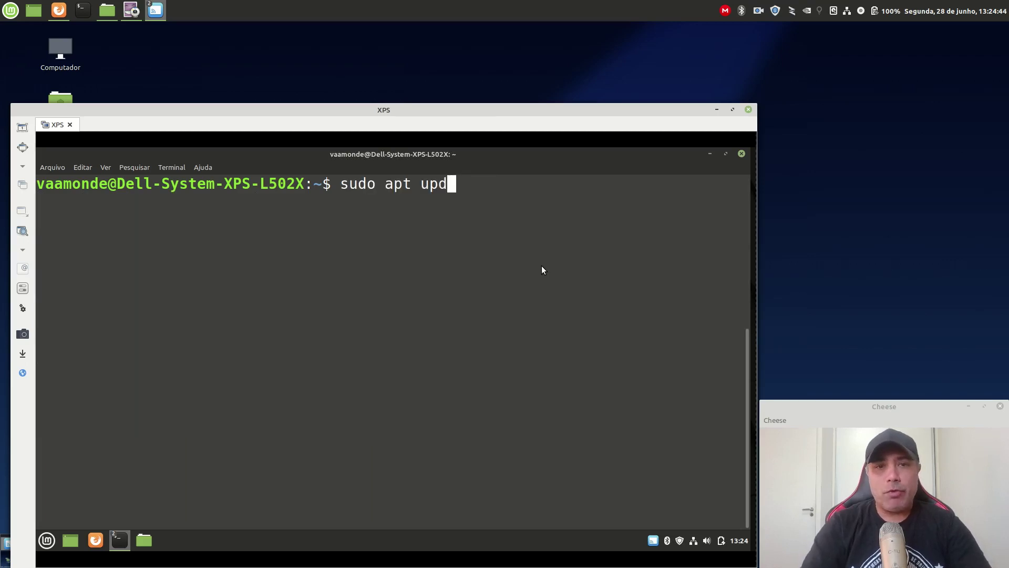
key(BackSpace)
text(grade)
key(Return)
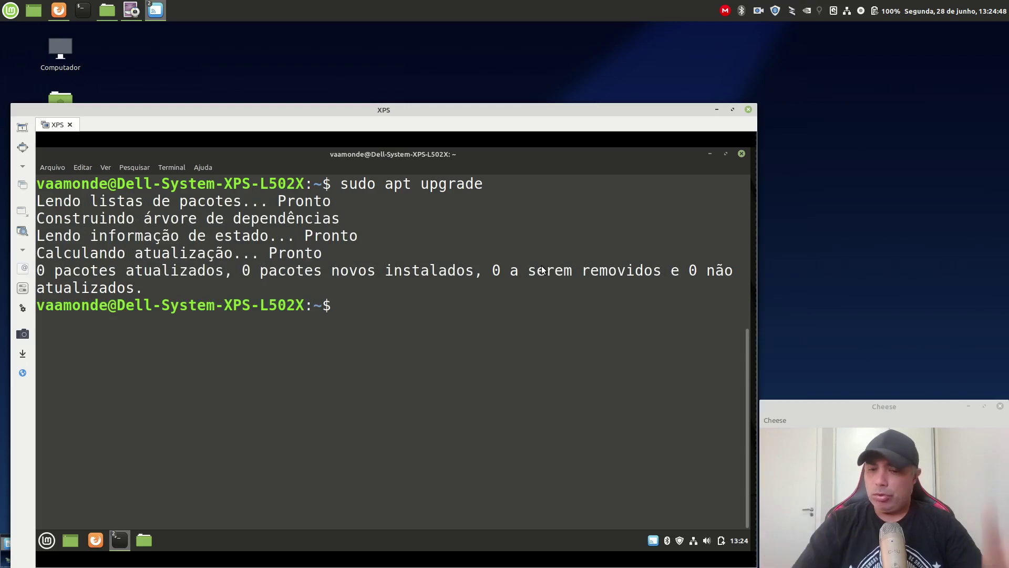
- Run sudo apt full-upgrade in the terminal
key(Up)
key(BackSpace)
key(BackSpace)
key(BackSpace)
key(BackSpace)
key(BackSpace)
key(BackSpace)
key(BackSpace)
key(BackSpace)
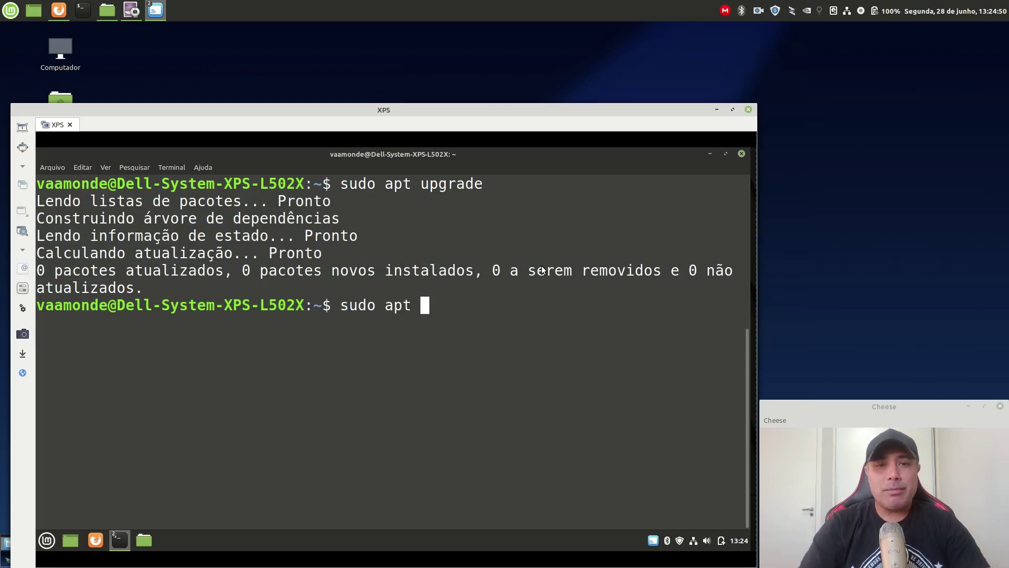
key(BackSpace)
text(full-upgrade)
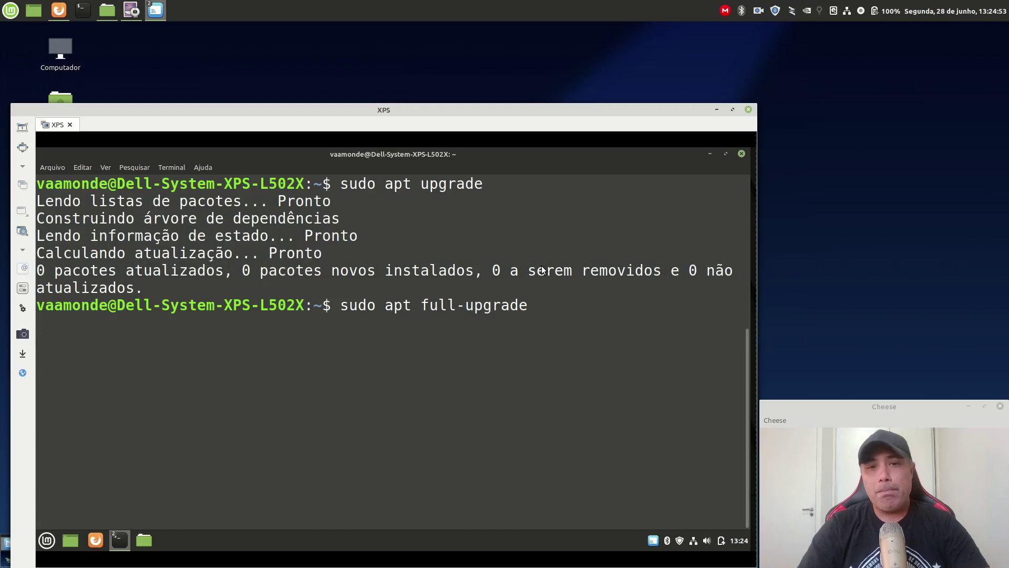
key(Return)
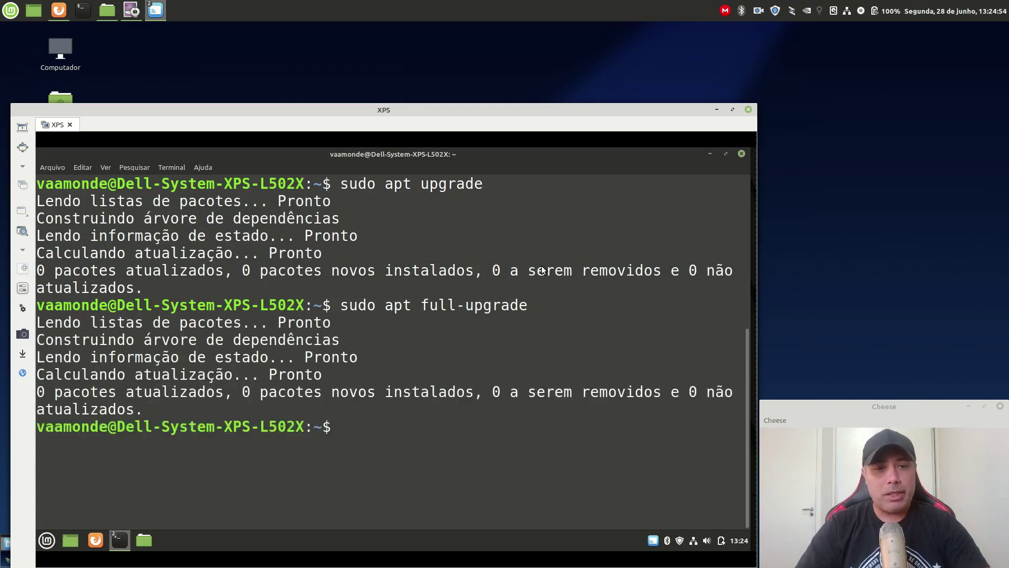
- Run sudo apt dist-upgrade in the terminal
key(Up)
key(BackSpace)
key(BackSpace)
key(BackSpace)
key(BackSpace)
key(BackSpace)
key(BackSpace)
key(BackSpace)
key(BackSpace)
key(BackSpace)
key(BackSpace)
key(BackSpace)
key(BackSpace)
key(BackSpace)
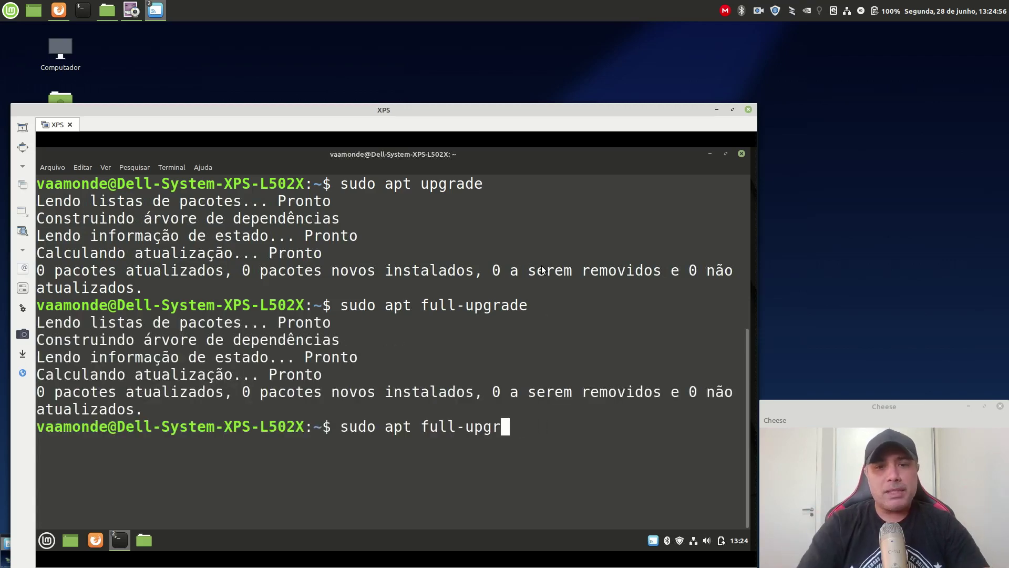
text(dist-upgrade)
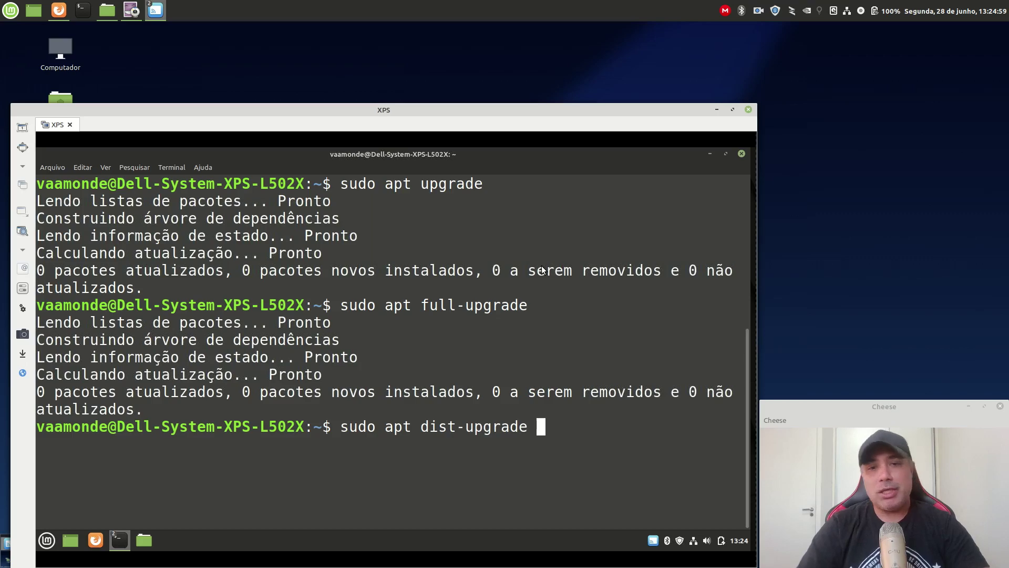
key(Return)
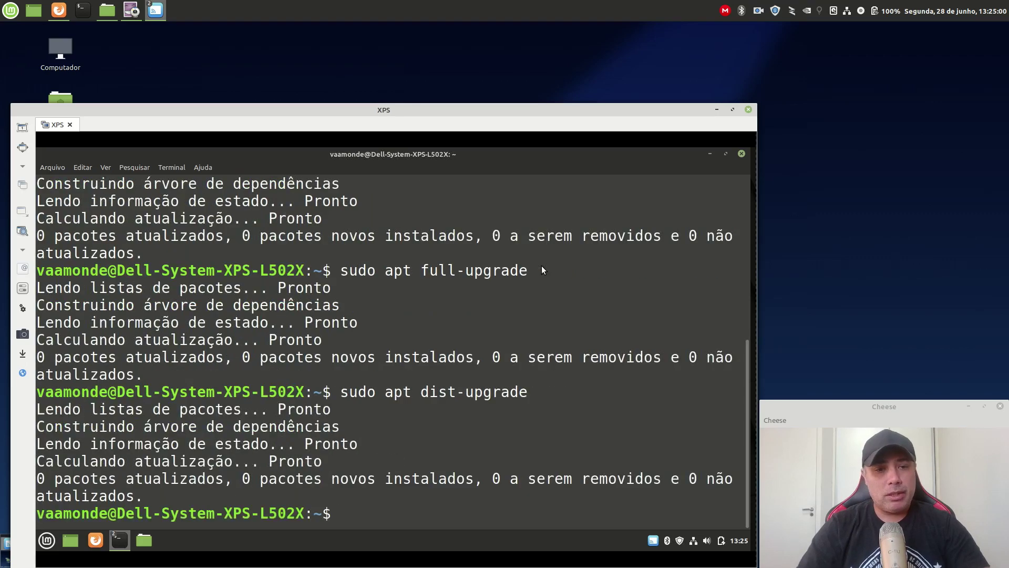
- Clear the terminal and remove unneeded packages with sudo apt autoremove
key(ctrl+l)
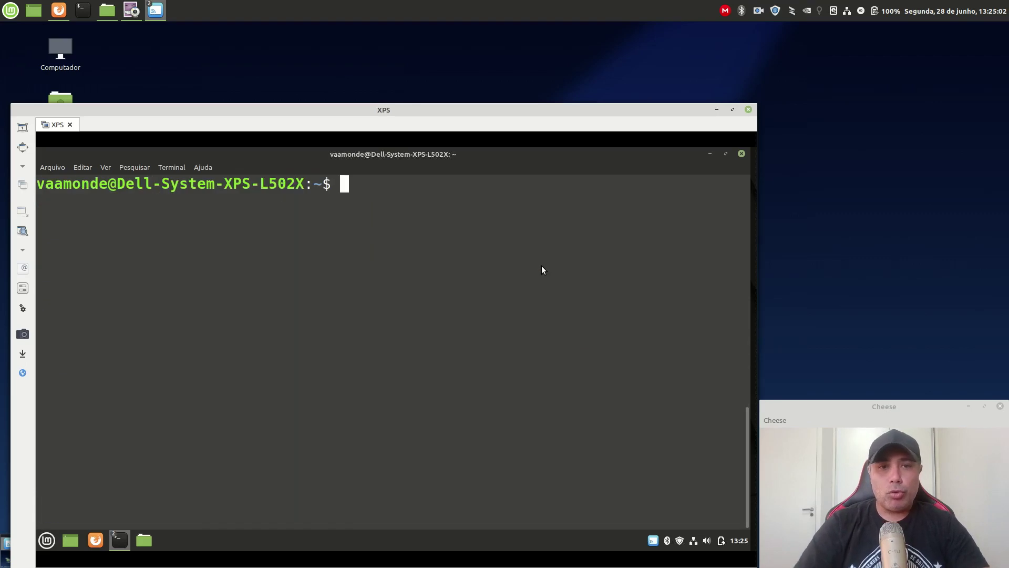
key(Up)
key(BackSpace)
key(BackSpace)
key(BackSpace)
key(BackSpace)
key(BackSpace)
key(BackSpace)
key(BackSpace)
key(BackSpace)
key(BackSpace)
key(BackSpace)
key(BackSpace)
key(BackSpace)
key(BackSpace)
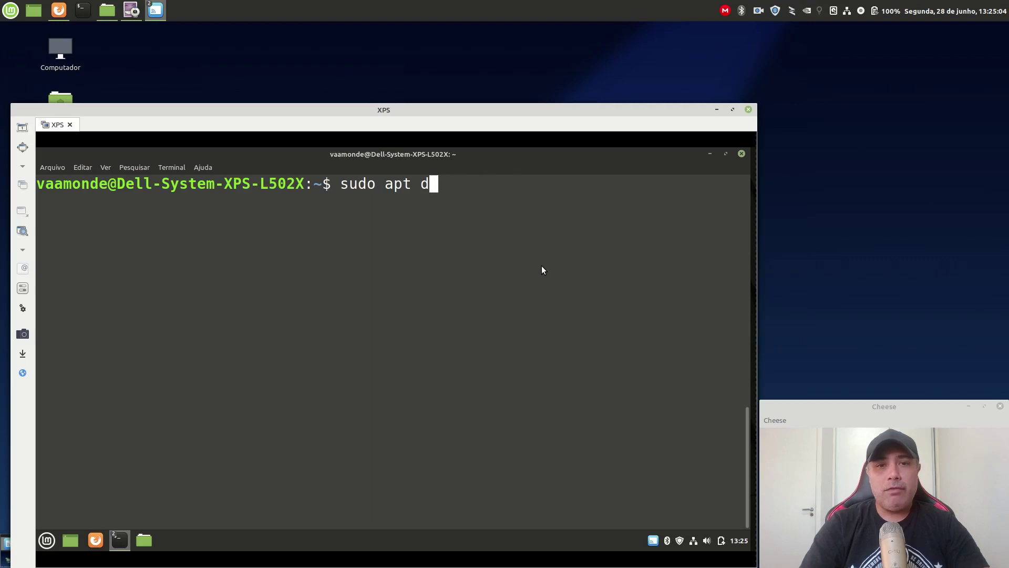
text(autoremove)
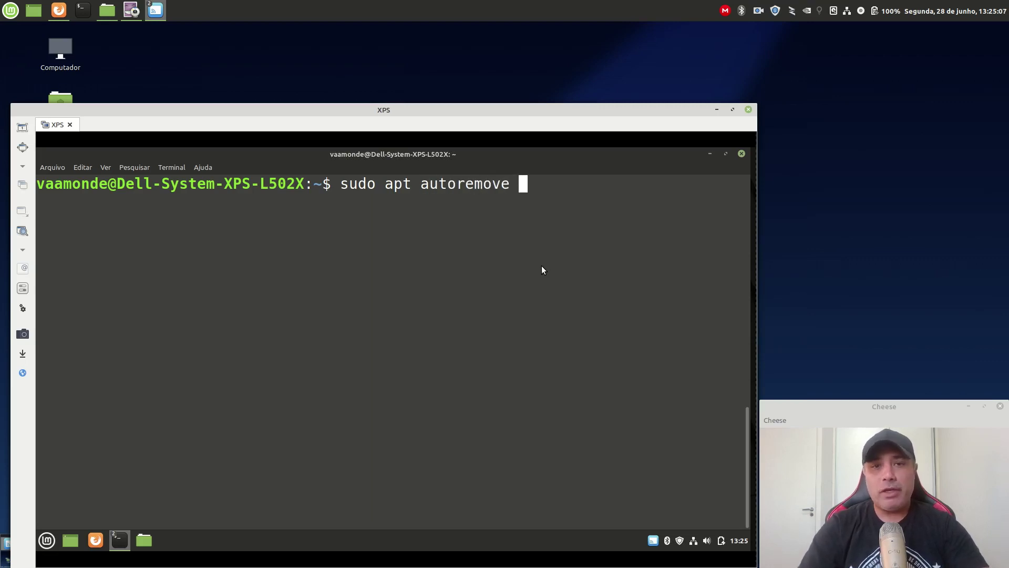
key(Return)
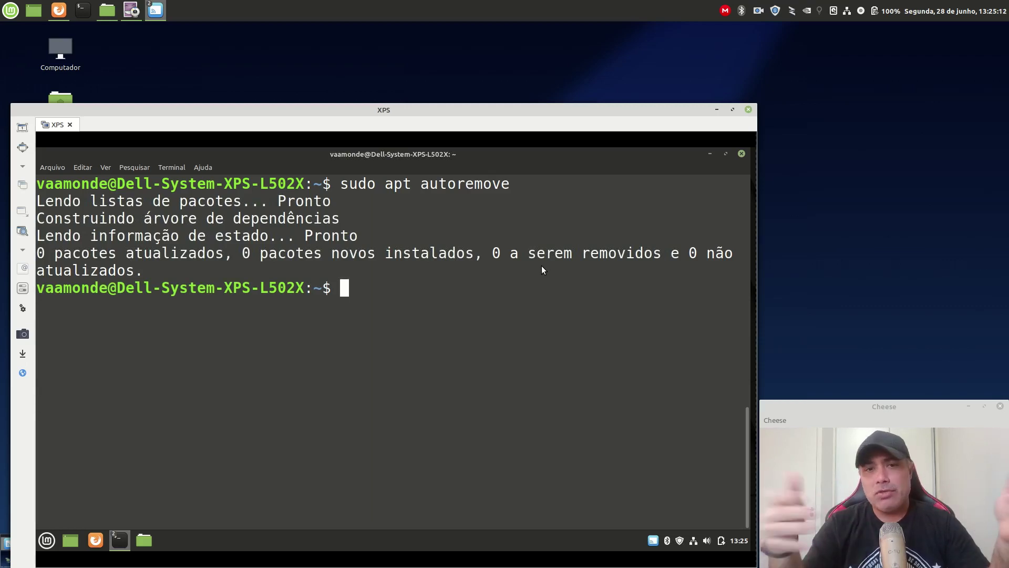
- Remove obsolete downloaded package files with sudo apt autoclean
key(Up)
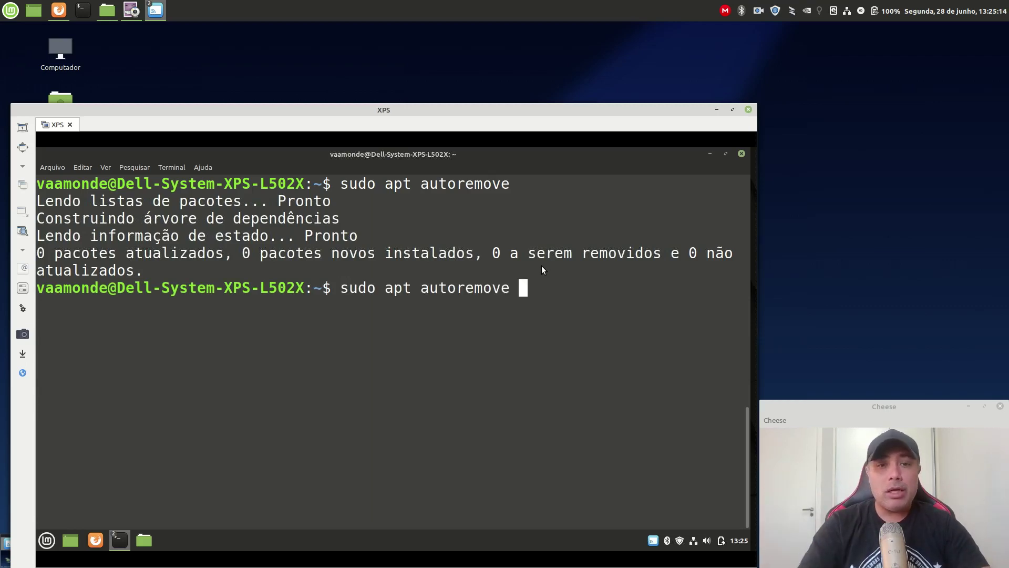
key(BackSpace)
key(BackSpace)
key(BackSpace)
key(BackSpace)
key(BackSpace)
key(BackSpace)
text(clean)
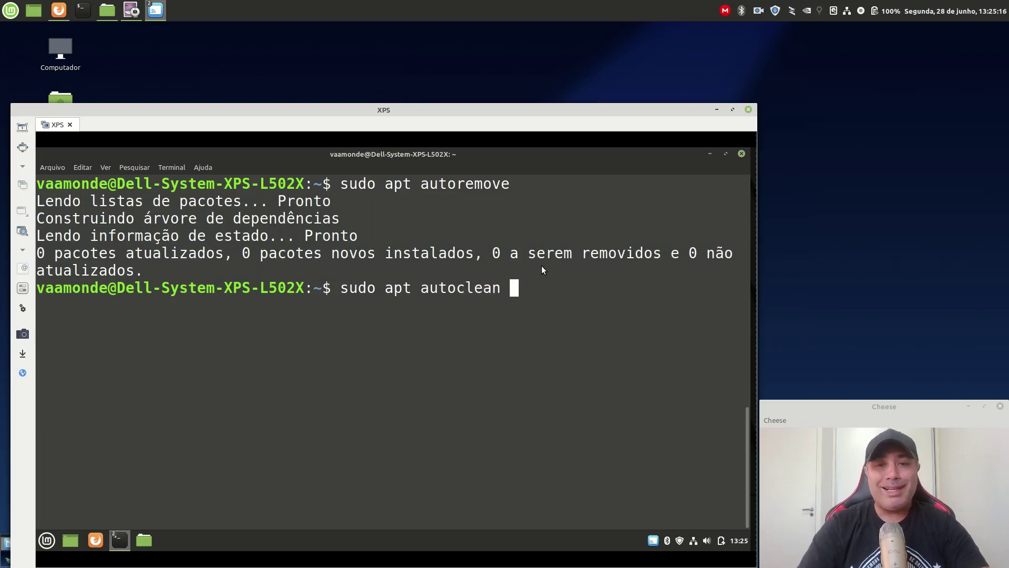
key(Return)
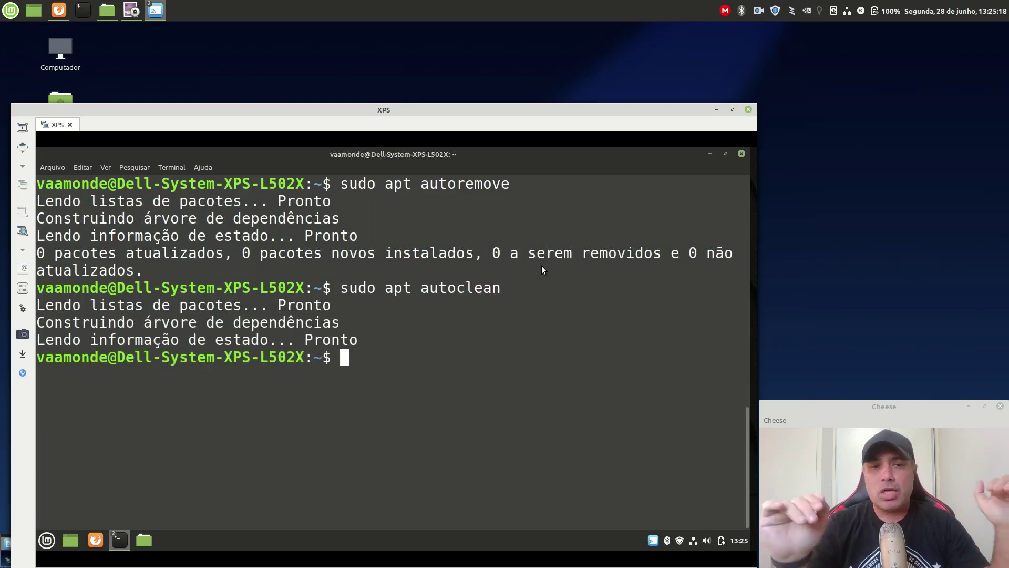
- Empty the package cache with sudo apt clean, and clear the terminal screen
key(Up)
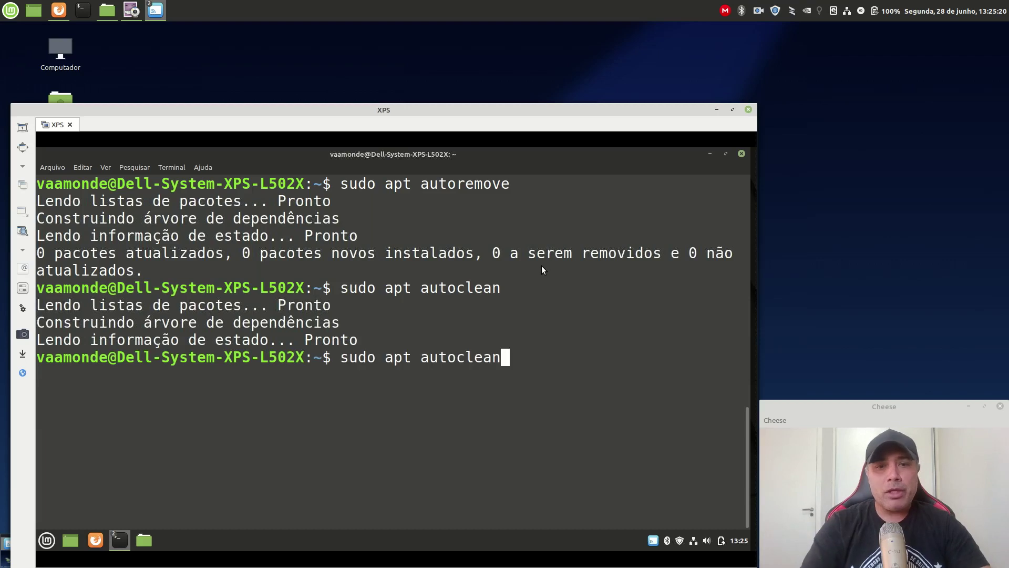
key(BackSpace)
key(BackSpace)
key(BackSpace)
key(BackSpace)
key(BackSpace)
key(BackSpace)
key(BackSpace)
key(BackSpace)
key(BackSpace)
text(clean)
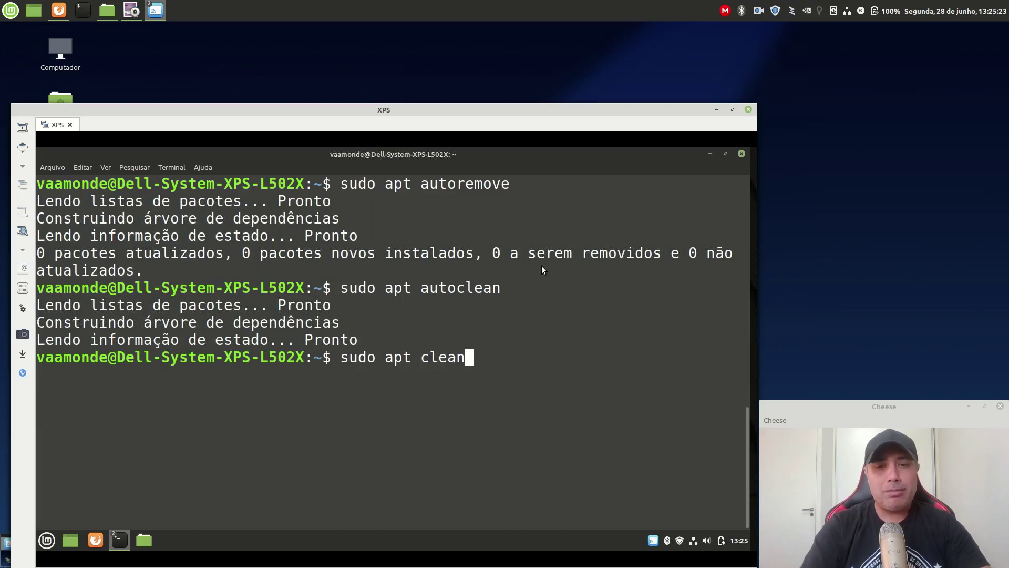
key(Return)
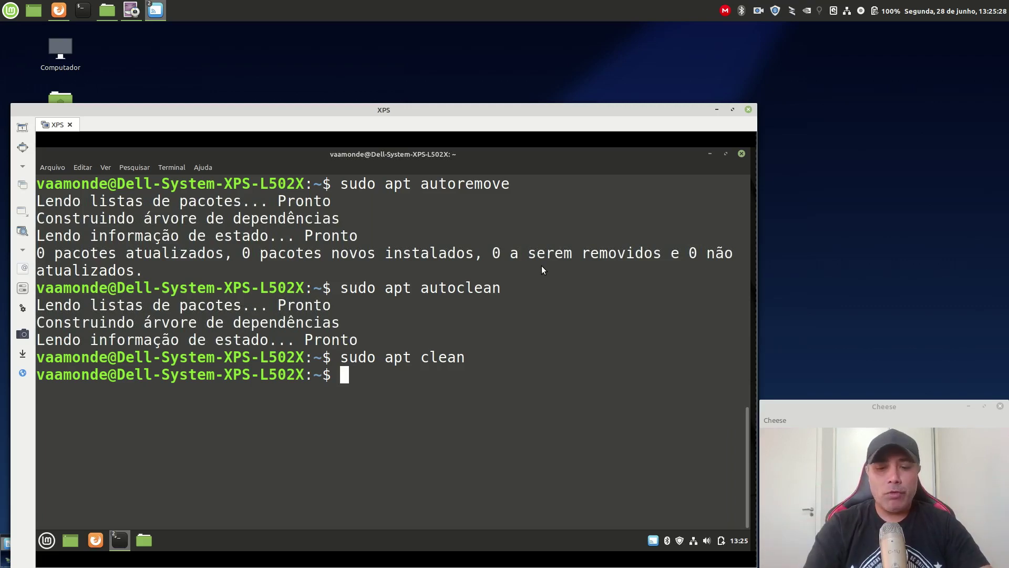
key(ctrl+l)
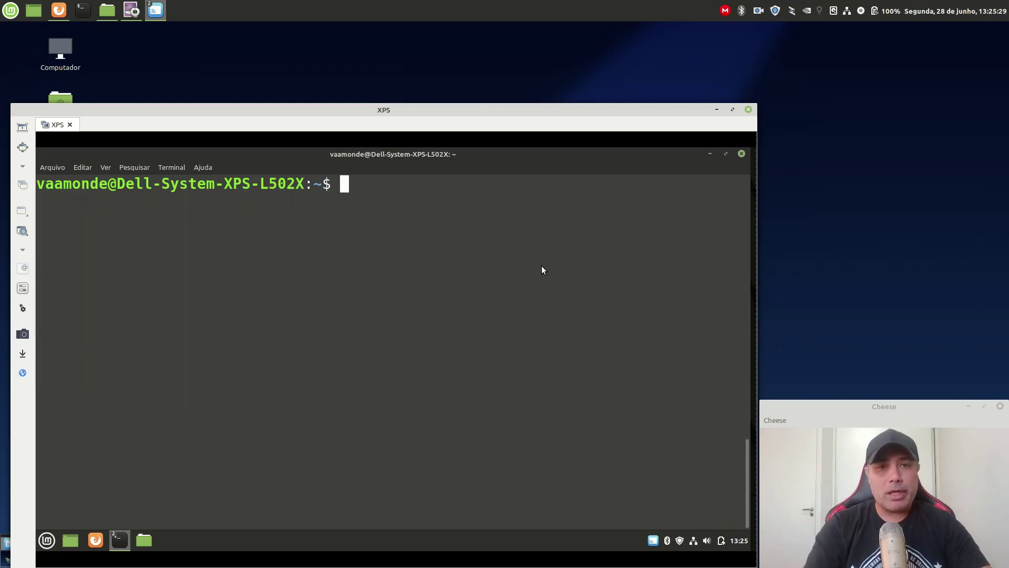
- Minimize the terminal, switch to a maximized Firefox on the remote machine and load the course author's GitHub profile page
click(710, 154)
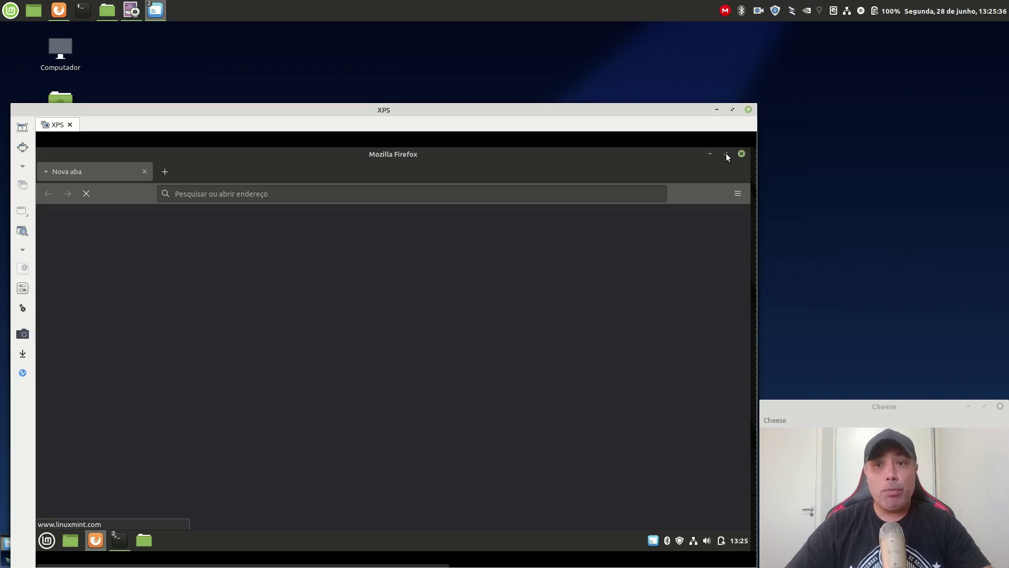
click(727, 154)
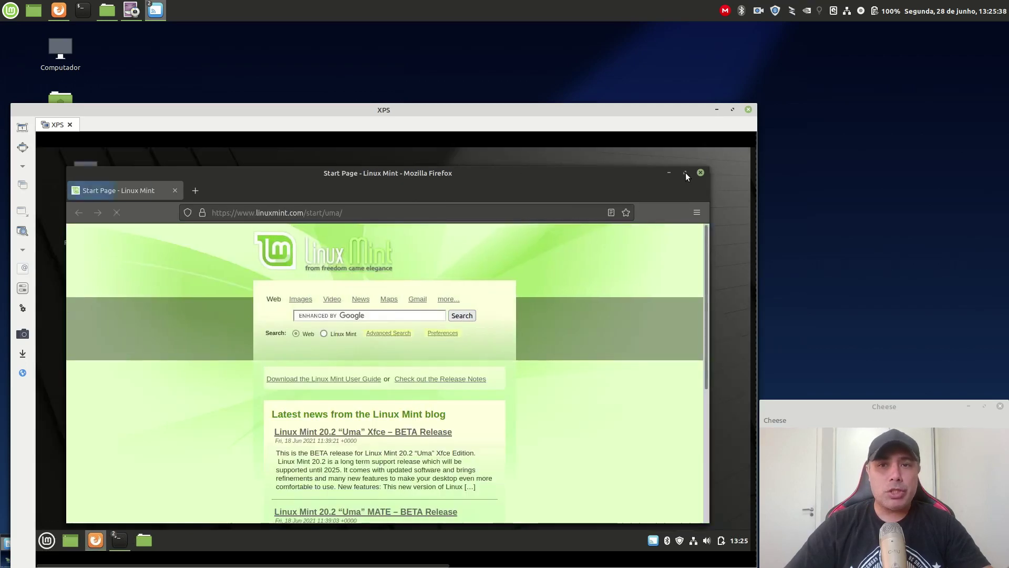
click(686, 172)
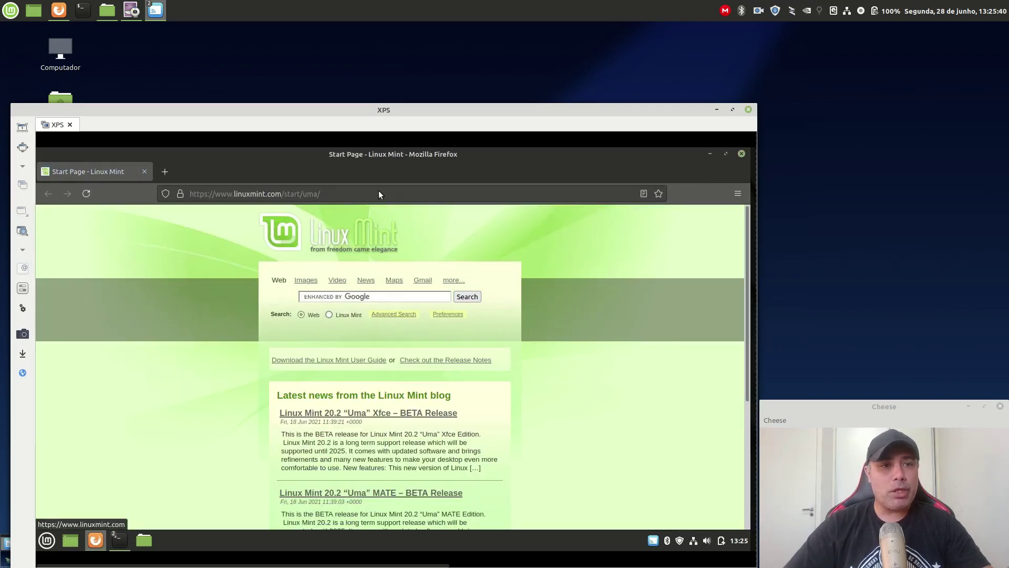
click(355, 194)
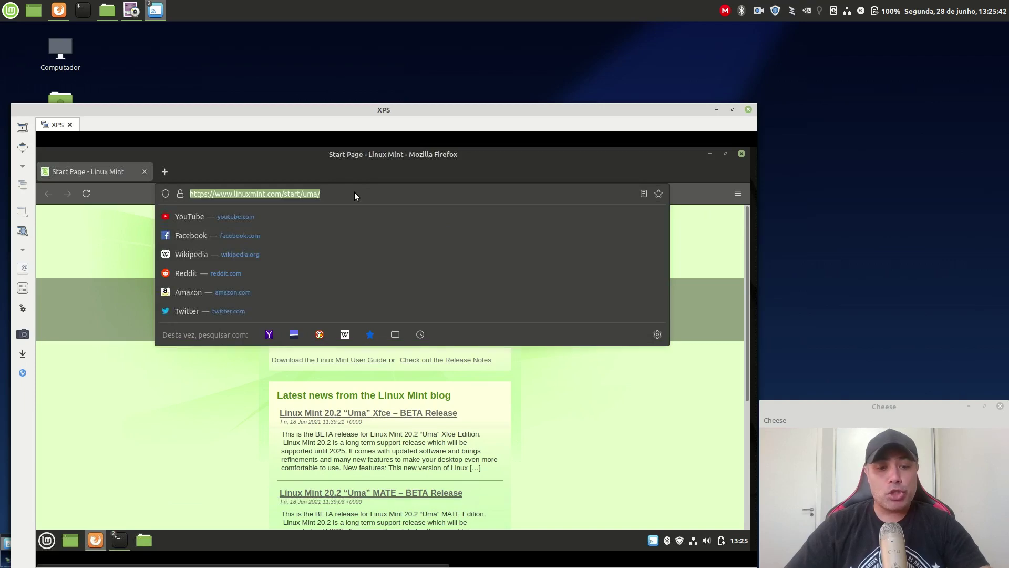
text(github.com)
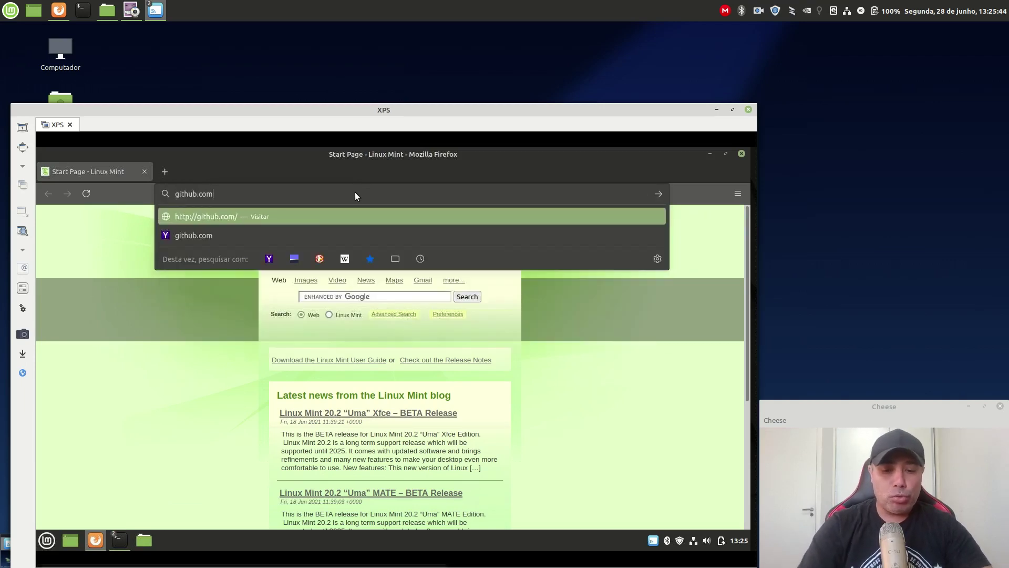
text(/vaamonde)
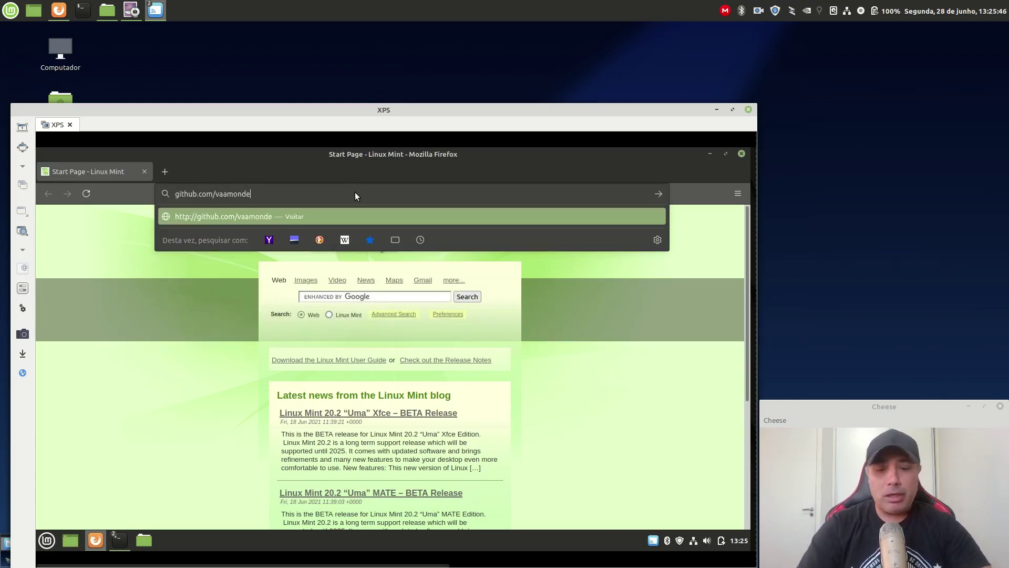
key(Return)
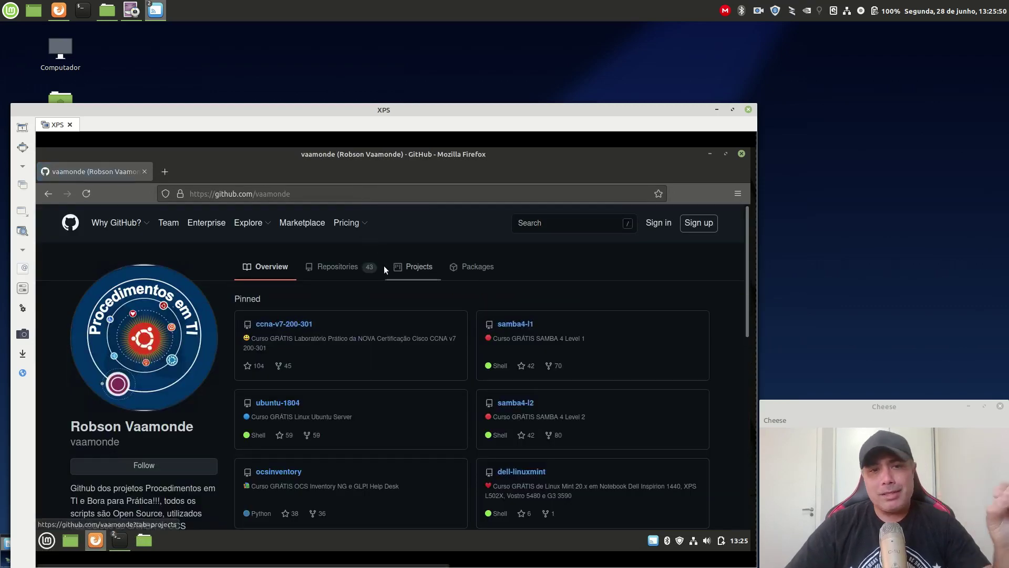
- Open the dell-linuxmint repository from the profile and its guide file 02-xps-l502x.md
click(518, 471)
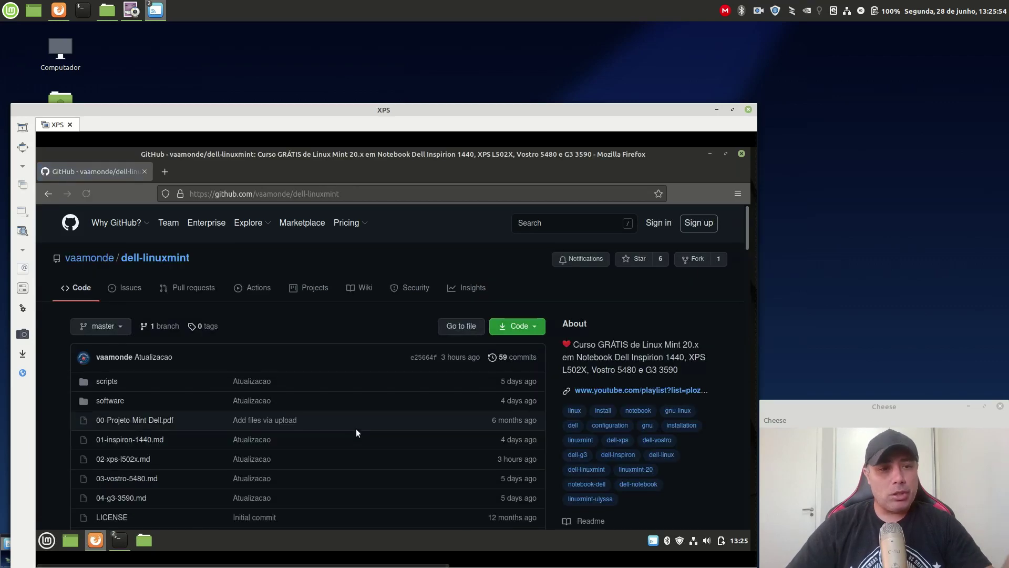
scroll(355, 428, down, 3)
click(133, 373)
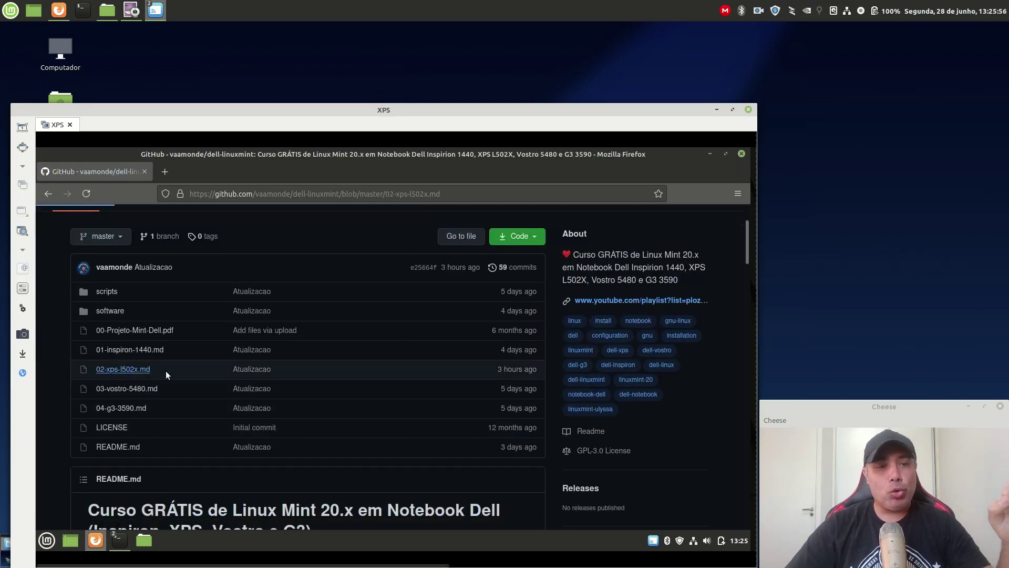
- Enlarge the guide to 130% and review section #07 on post-installation and section #08 on installing the Linux OEM kernel
scroll(348, 435, down, 6)
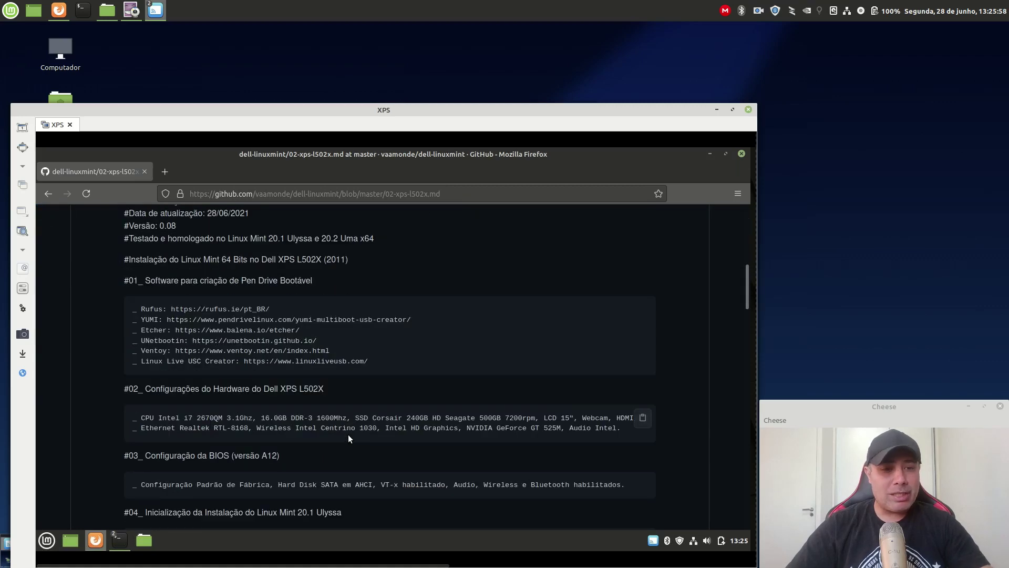
ctrl+scroll(348, 434, up, 3)
scroll(348, 434, down, 3)
scroll(348, 434, down, 3)
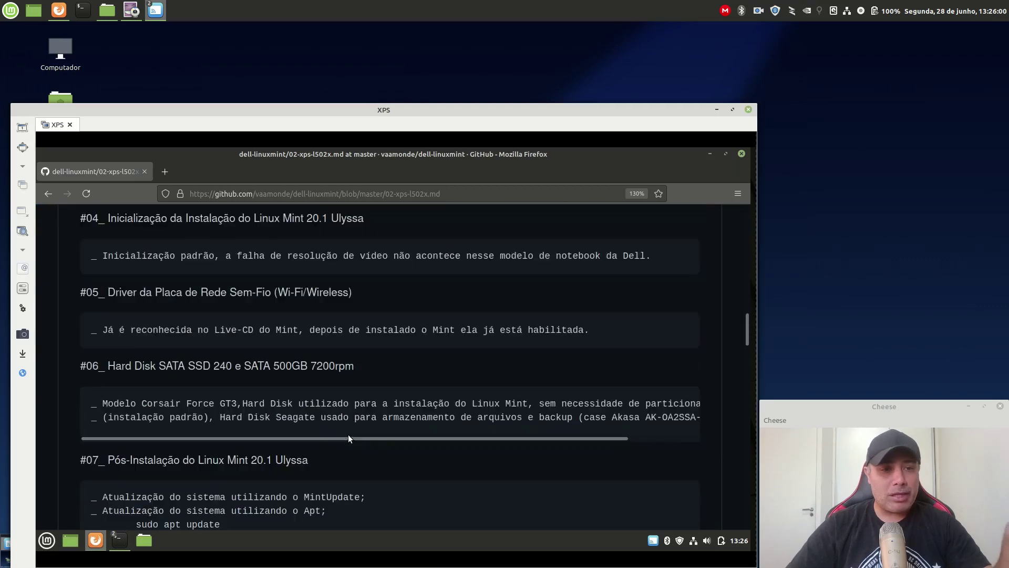
scroll(421, 355, down, 4)
scroll(419, 355, down, 1)
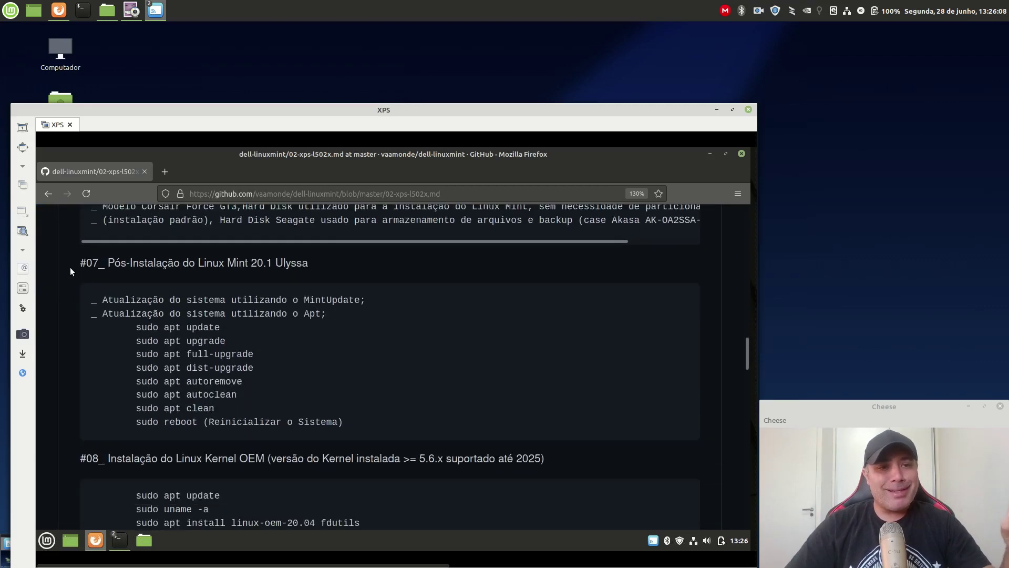
drag(79, 263, 320, 263)
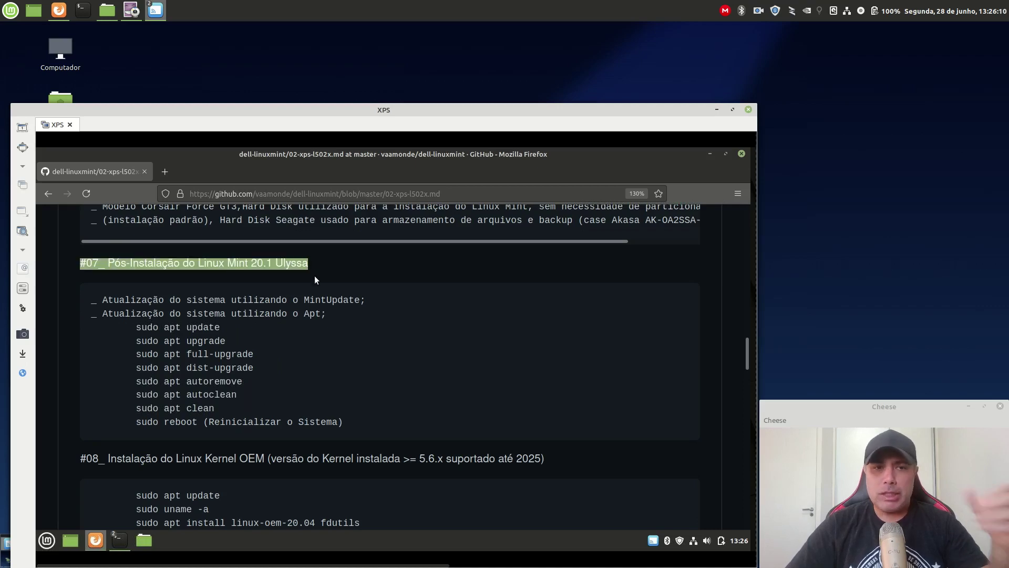
scroll(341, 350, down, 3)
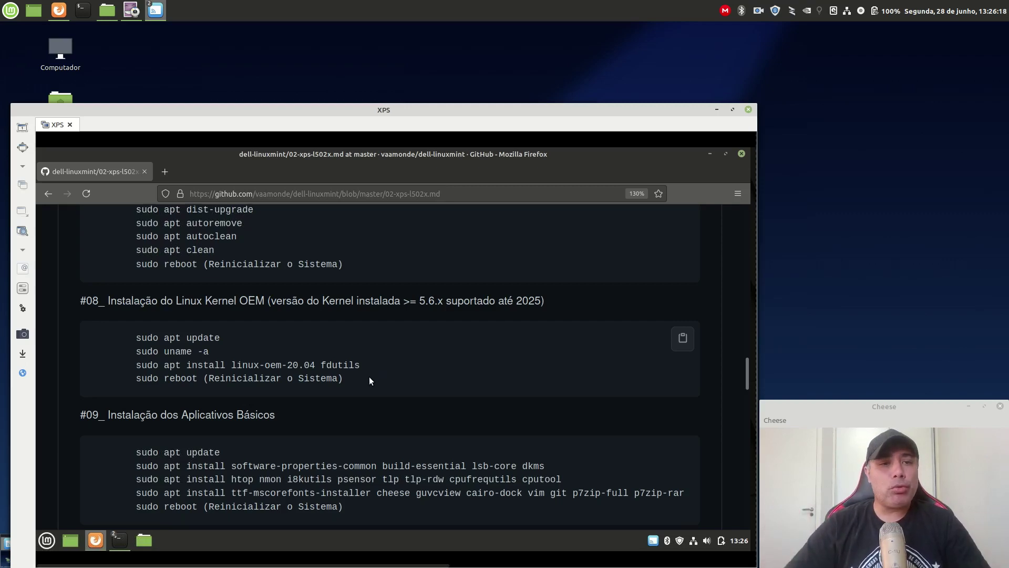
scroll(371, 377, down, 1)
- Switch back to the cleared terminal and refresh the package lists with sudo apt update
mouse_move(121, 547)
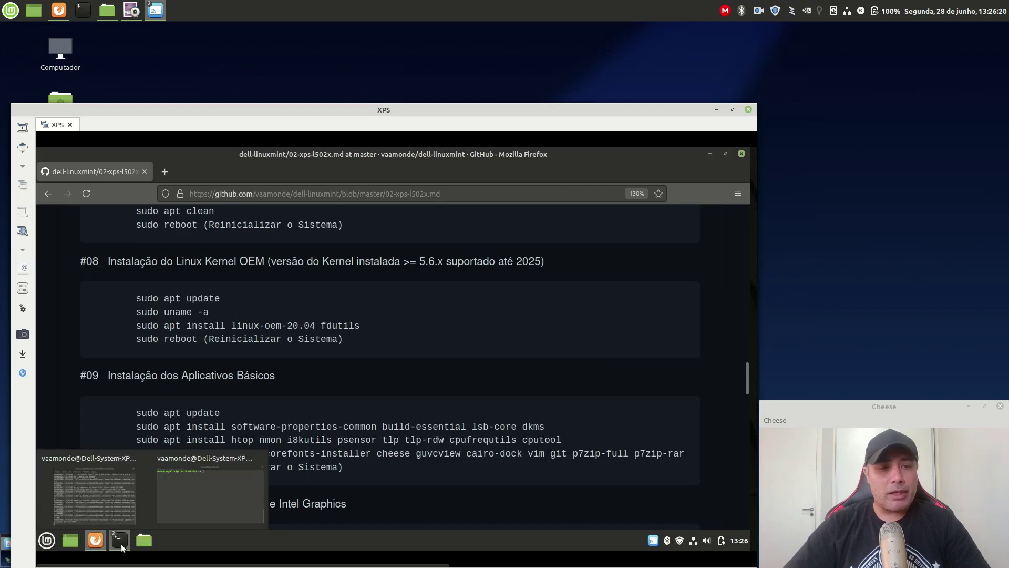
click(194, 505)
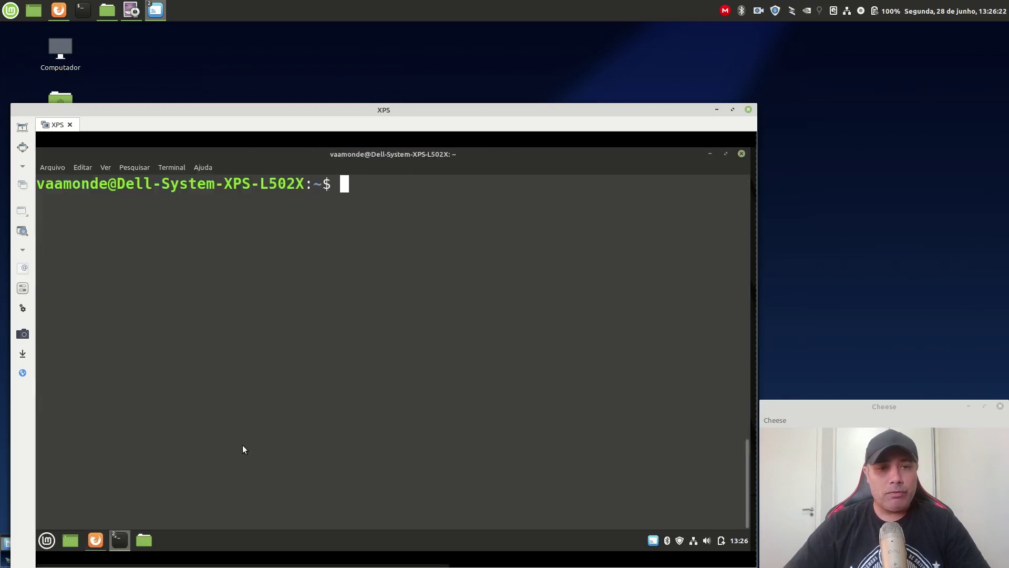
text(sudo atp)
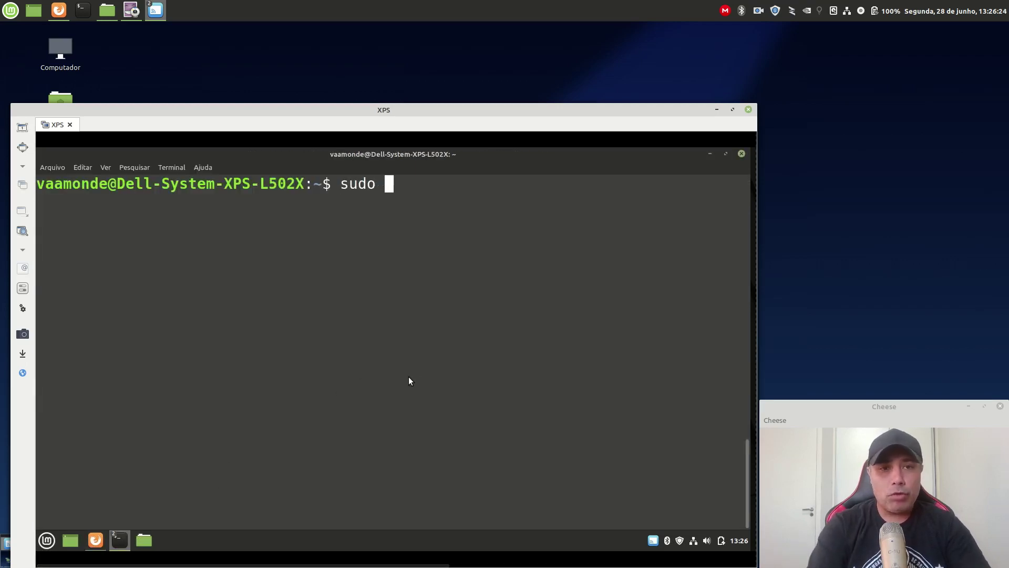
key(BackSpace)
key(BackSpace)
key(BackSpace)
key(BackSpace)
text(ap)
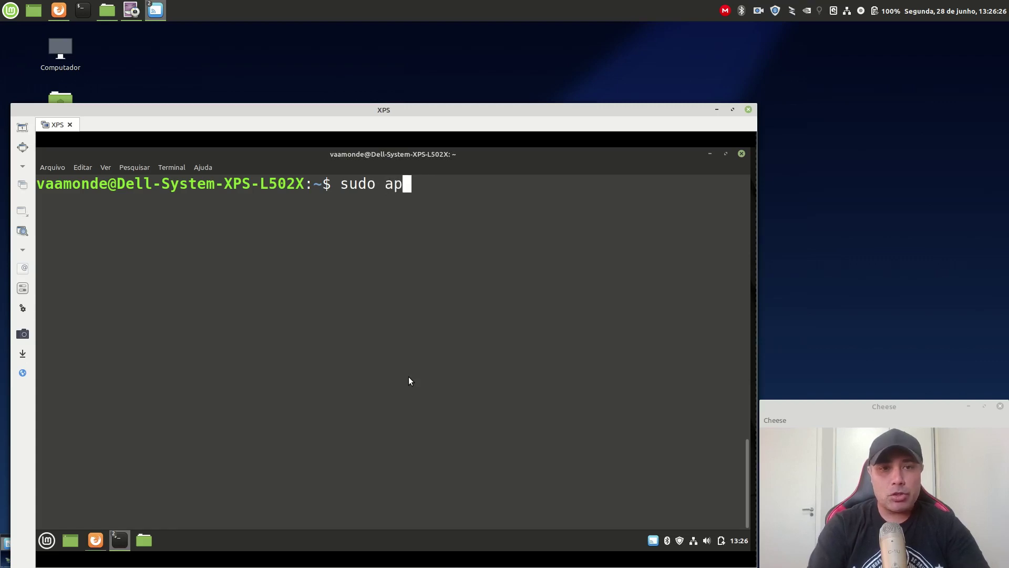
text(t update)
key(Return)
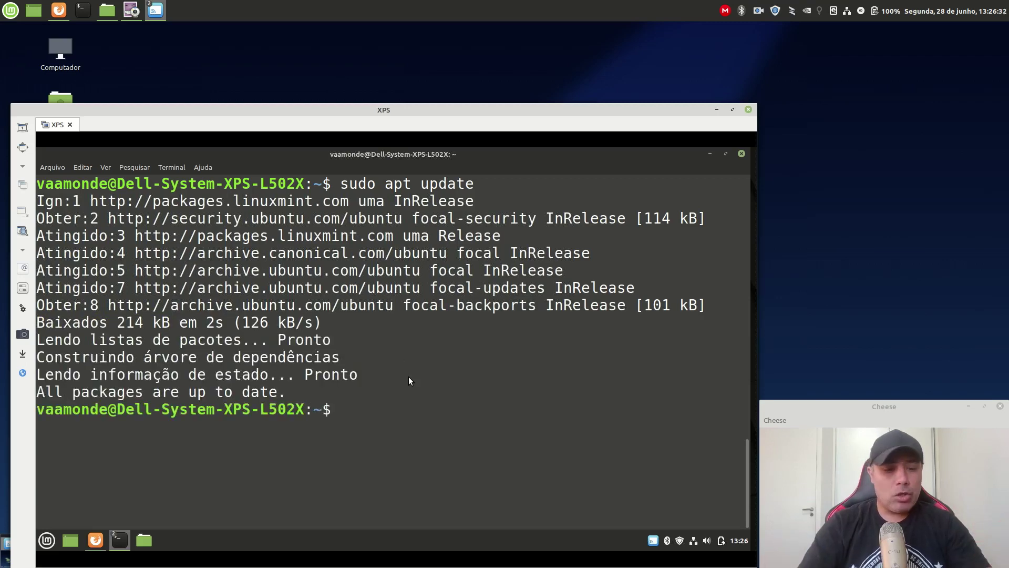
- Clear the terminal, run sudo uname -a and examine the kernel version in its output
key(ctrl+l)
text(sud)
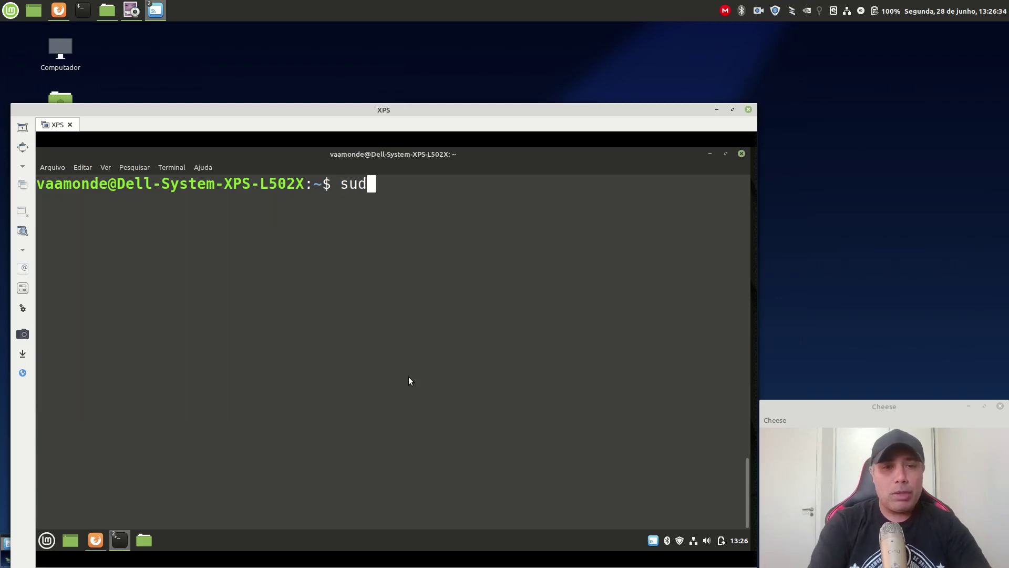
text(o uname -a)
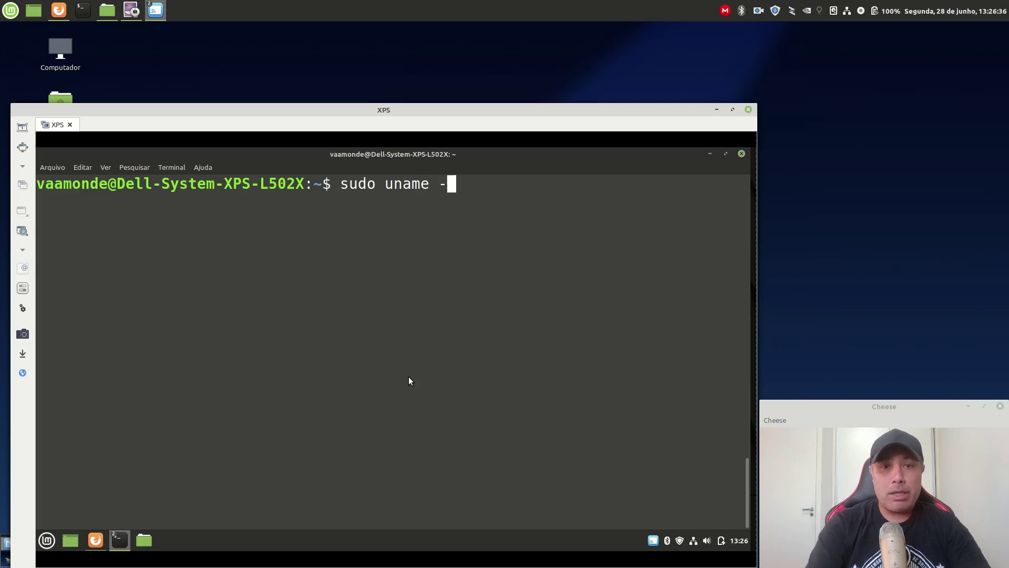
key(Return)
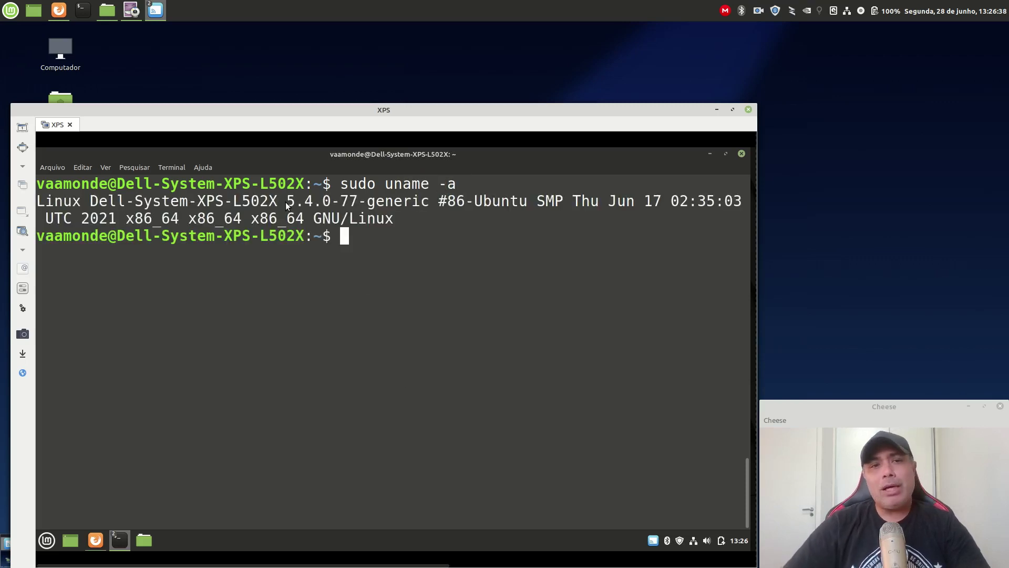
drag(287, 202, 367, 202)
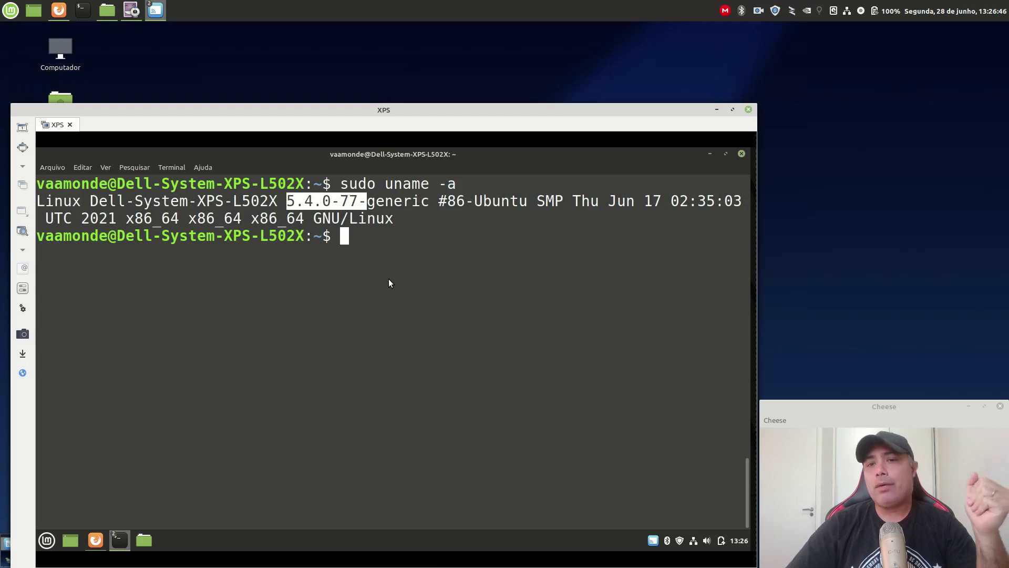
click(383, 257)
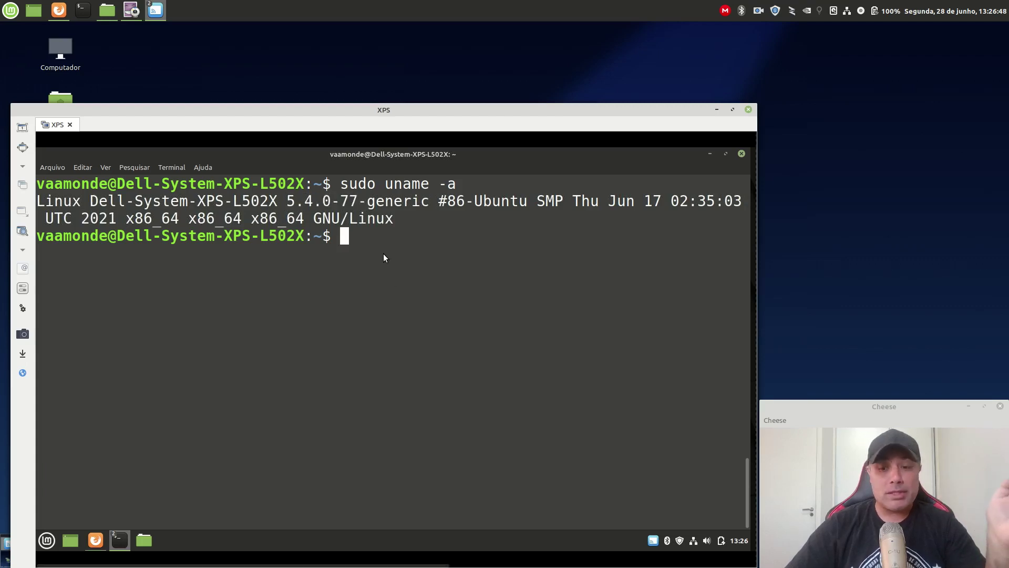
key(Return)
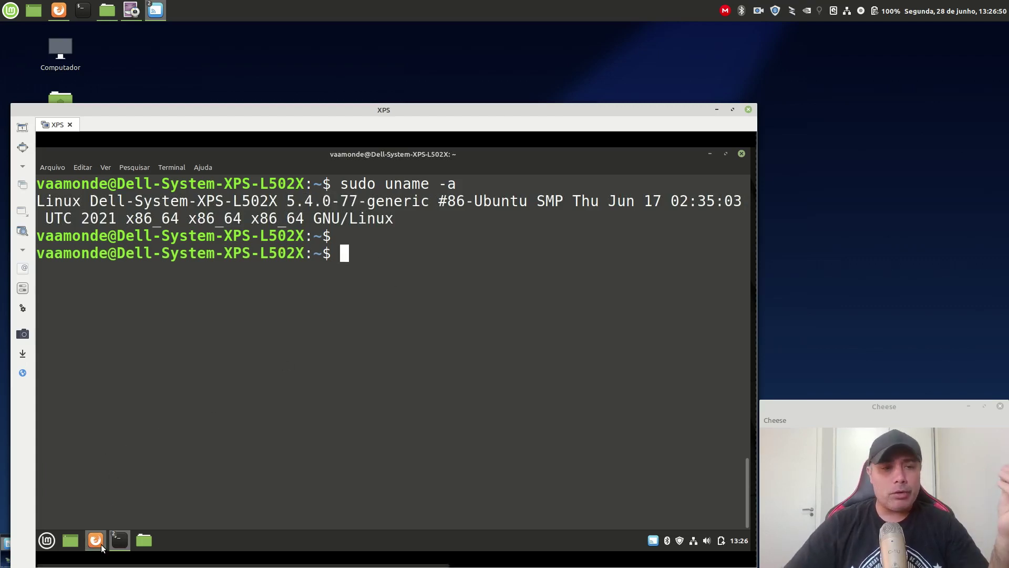
- Switch to the Firefox guide and copy the command sudo apt install linux-oem-20.04 fdutils from section #08
mouse_move(100, 544)
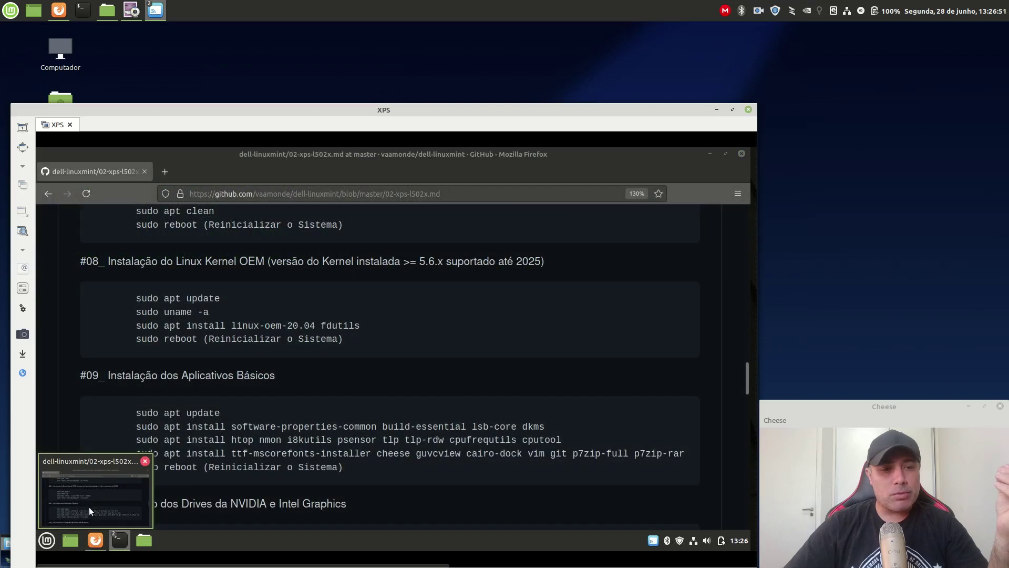
click(89, 507)
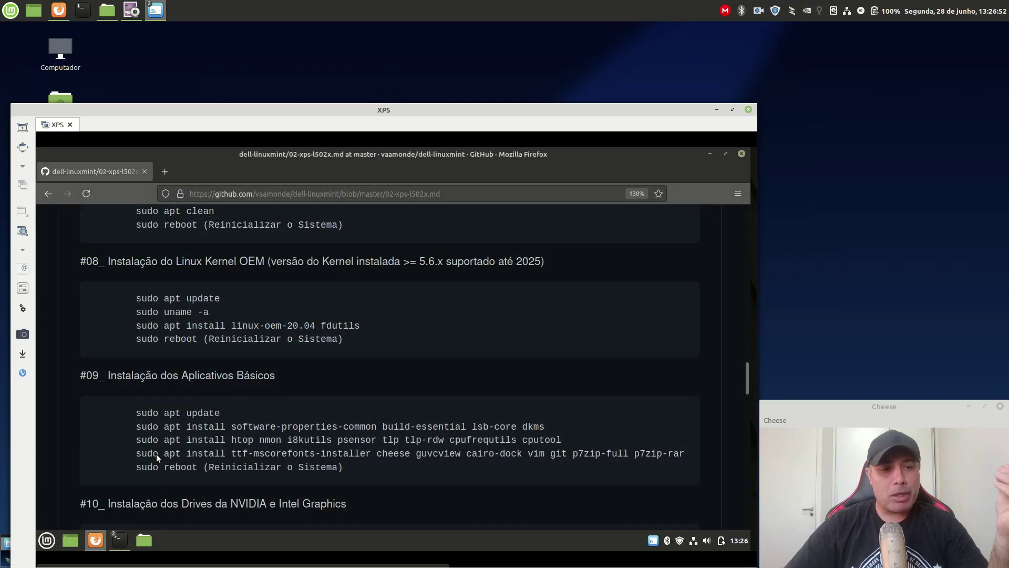
drag(137, 327, 333, 326)
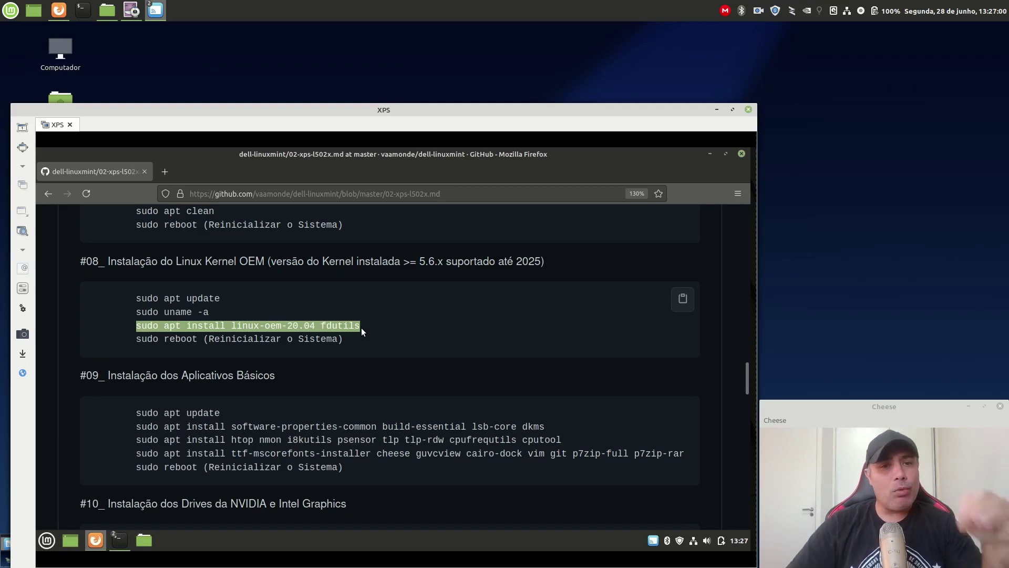
right_click(343, 326)
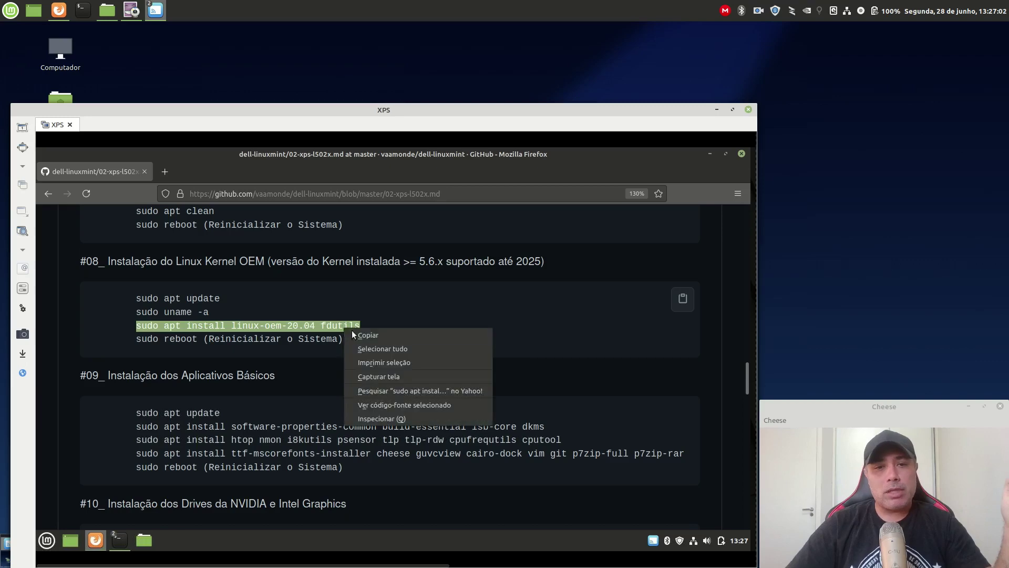
click(355, 332)
- Return to the terminal, run the copied sudo apt install linux-oem-20.04 fdutils command and accept the installation with s
mouse_move(125, 538)
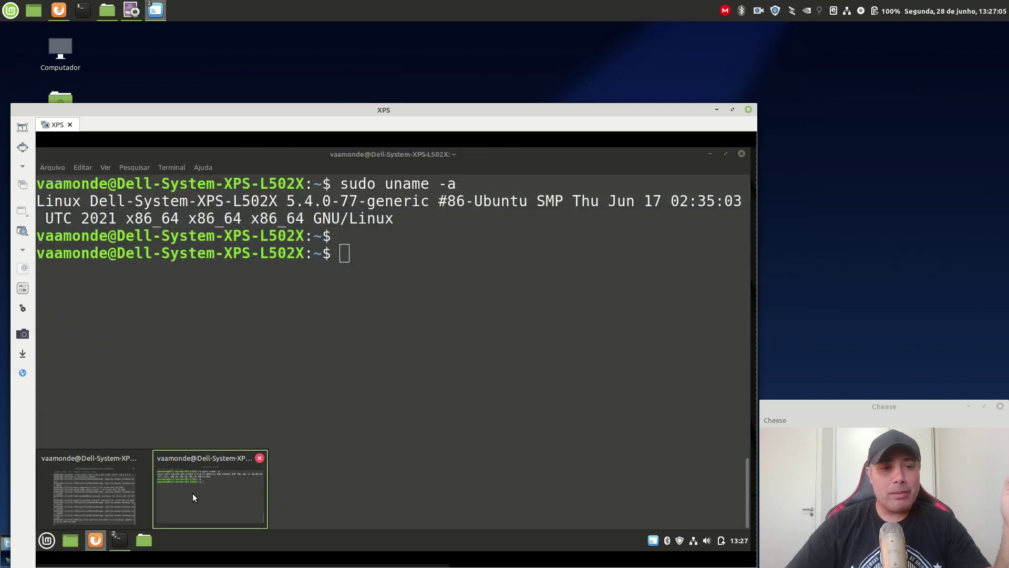
click(193, 493)
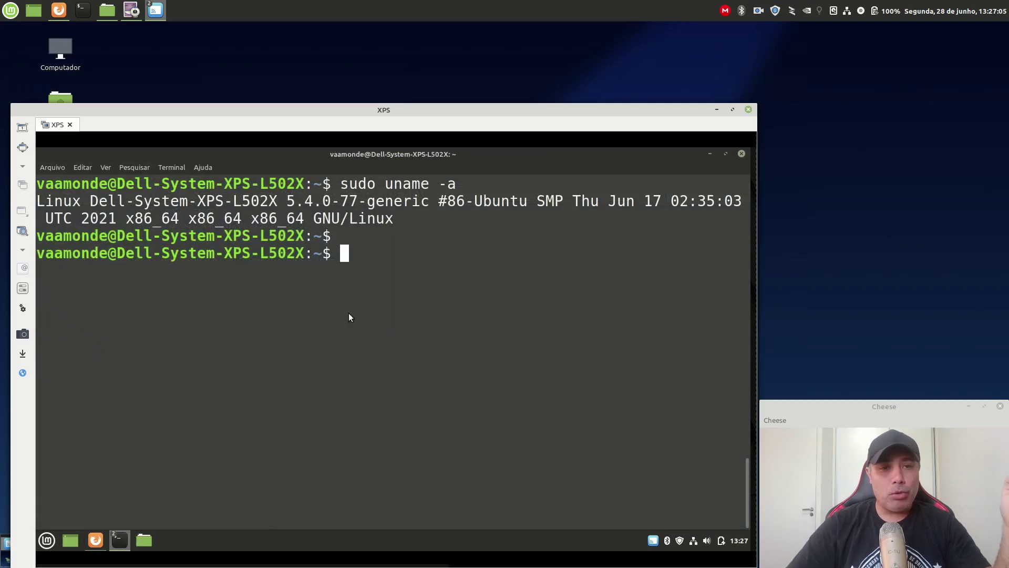
right_click(360, 266)
click(400, 336)
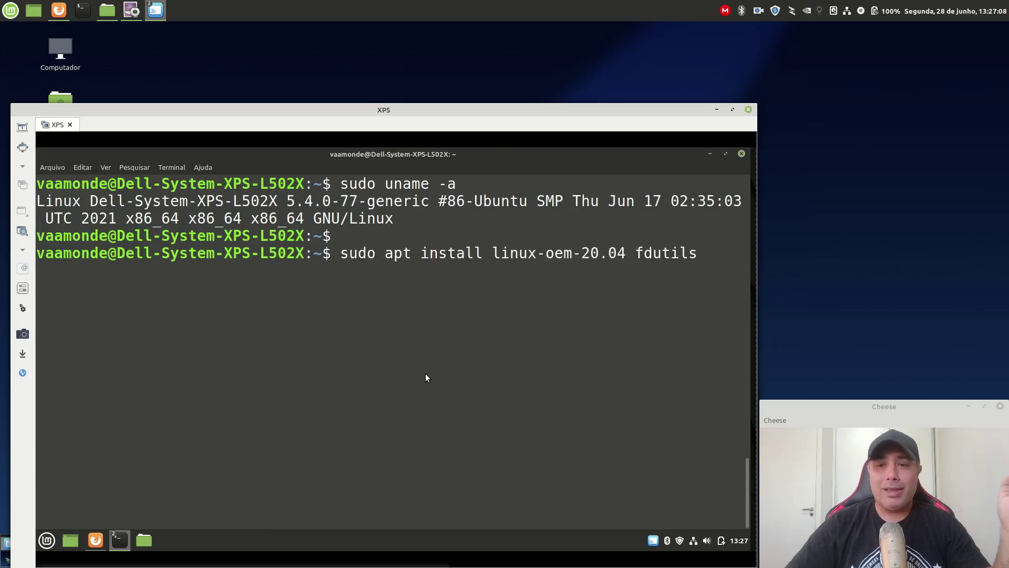
key(Return)
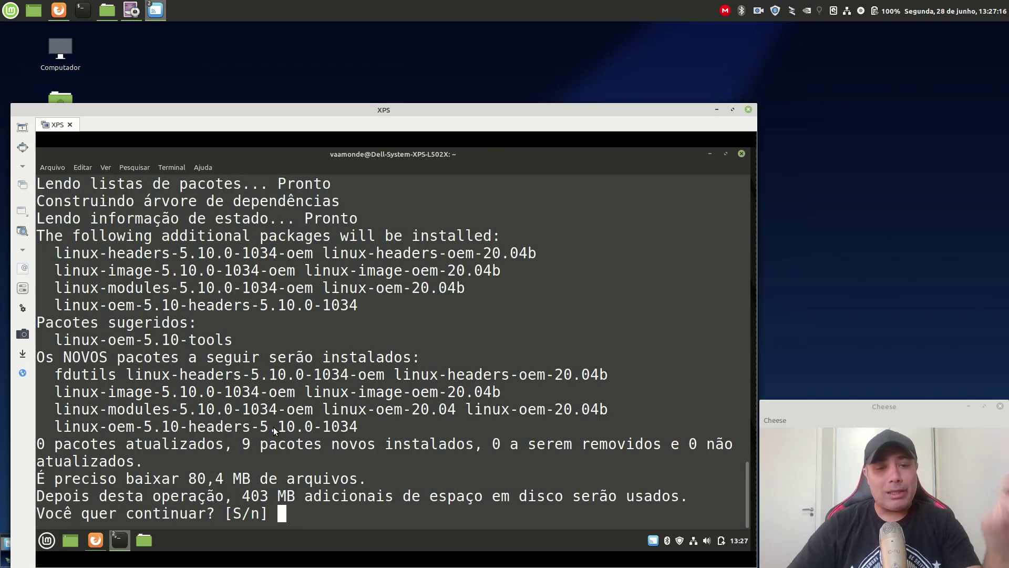
text(s)
key(Return)
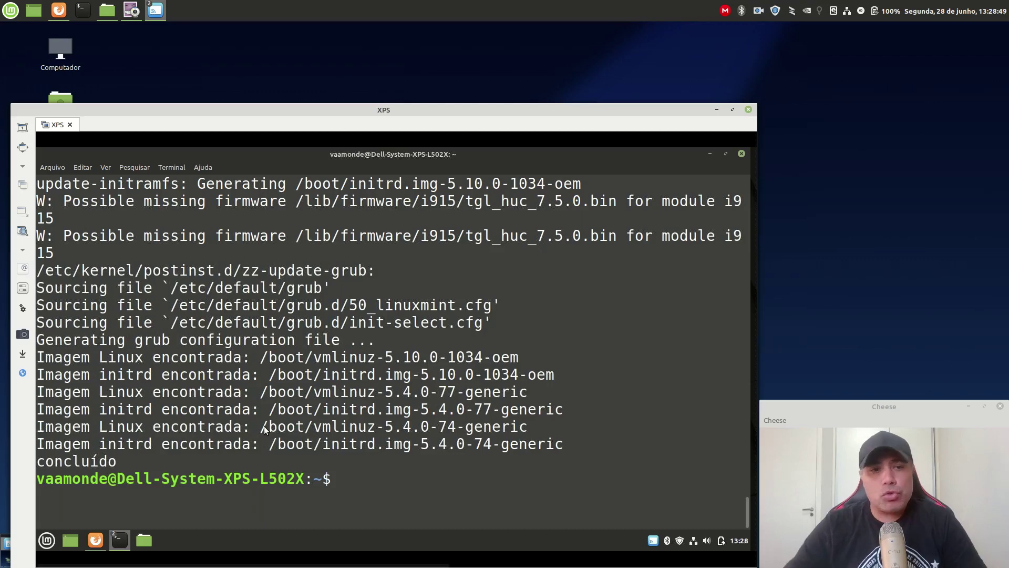
- Restart the remote Linux Mint machine to load the new OEM kernel
click(47, 540)
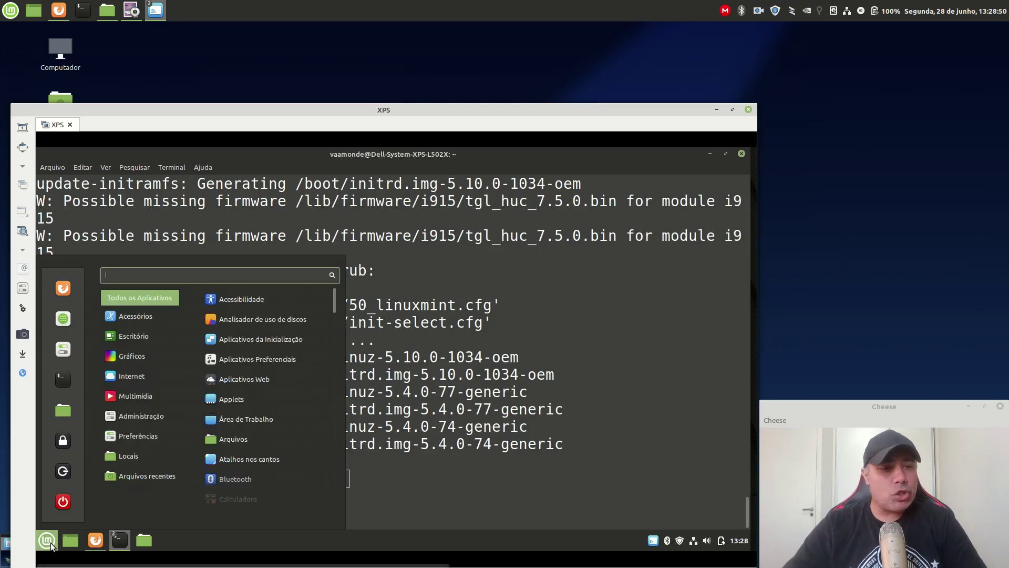
click(63, 499)
click(371, 361)
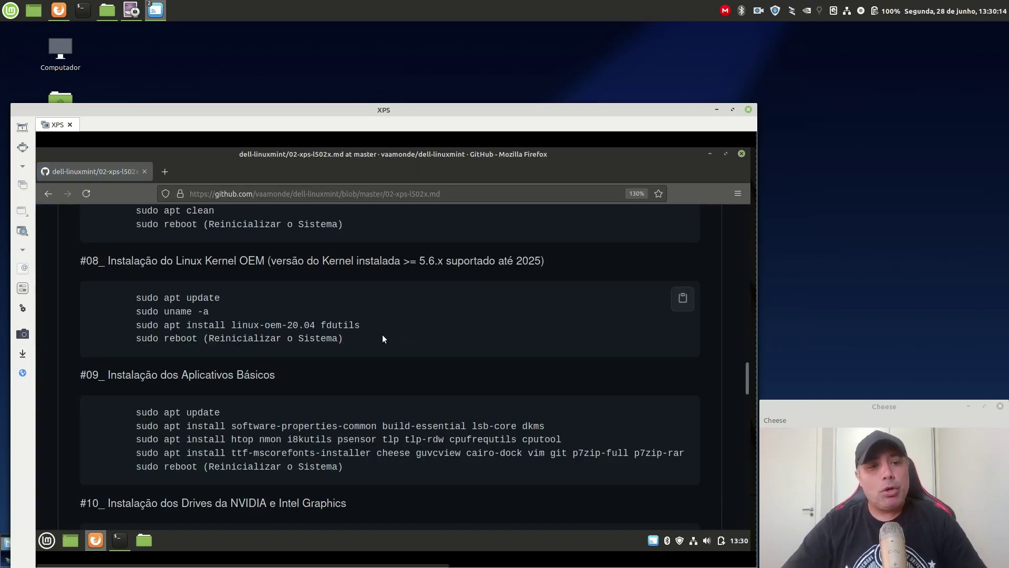
- Open a new terminal on the remote machine, maximize it and enlarge its text by three zoom levels
click(51, 542)
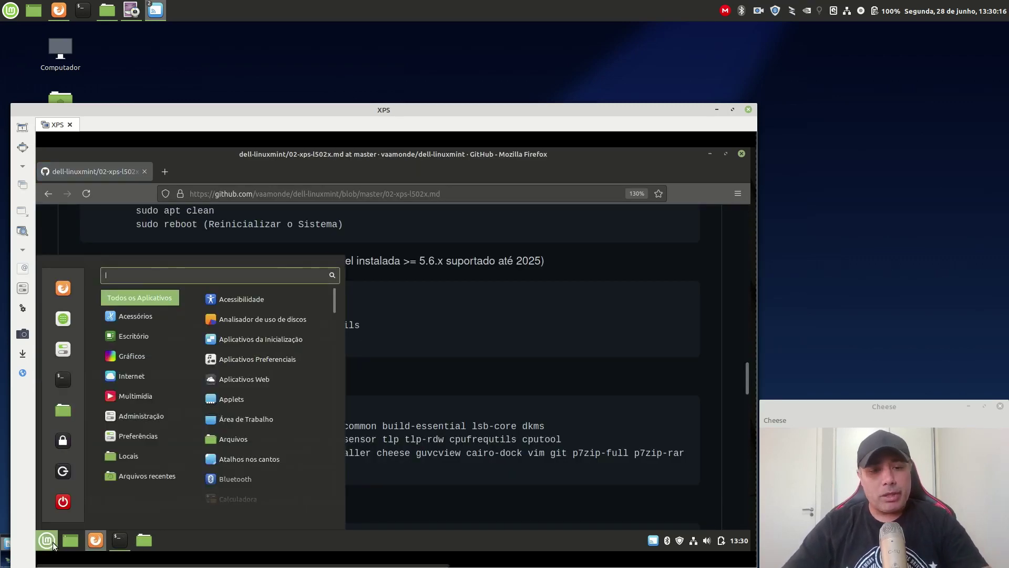
text(ter)
key(Return)
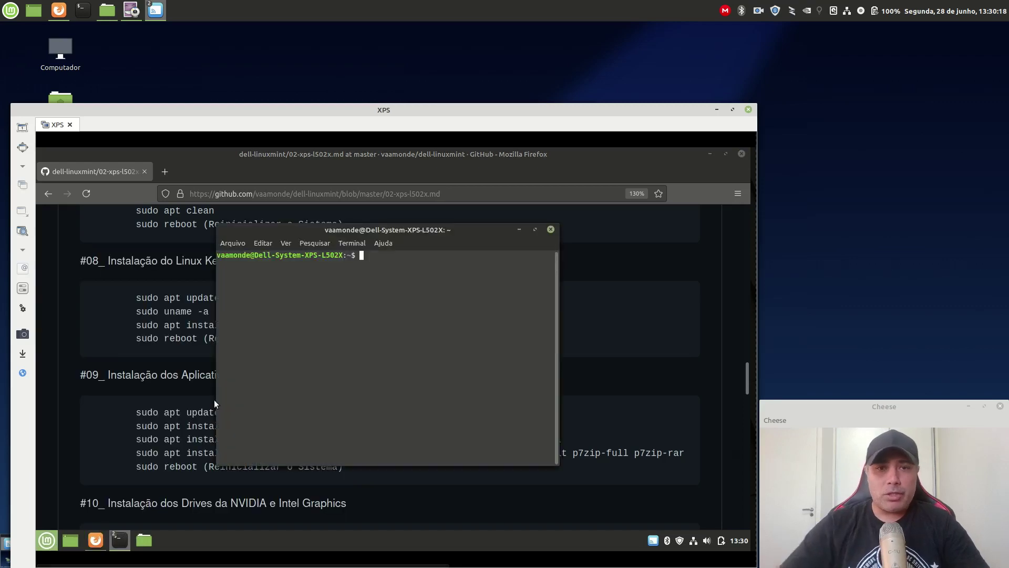
click(536, 229)
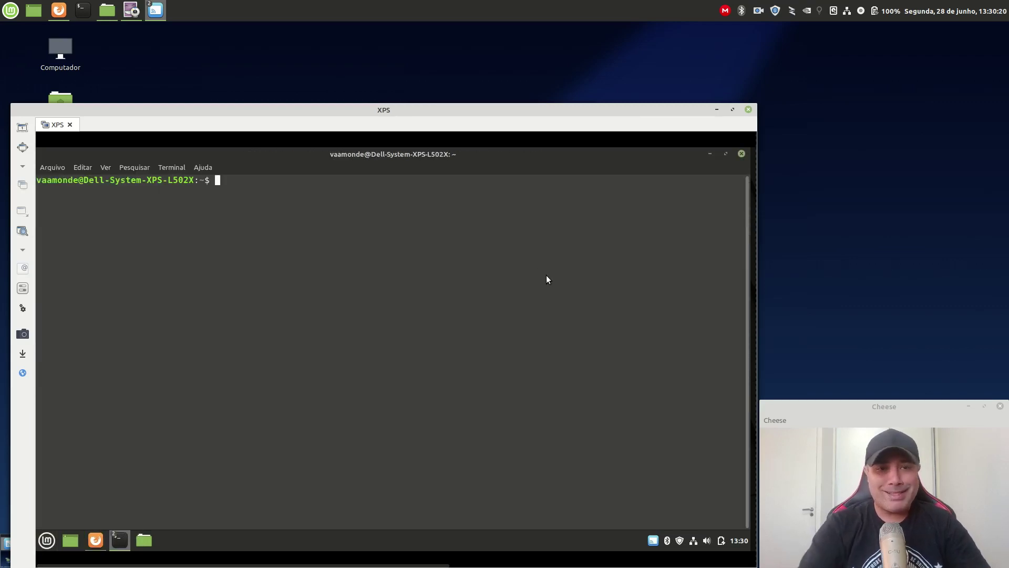
key(ctrl+plus)
key(ctrl+plus)
key(ctrl+plus)
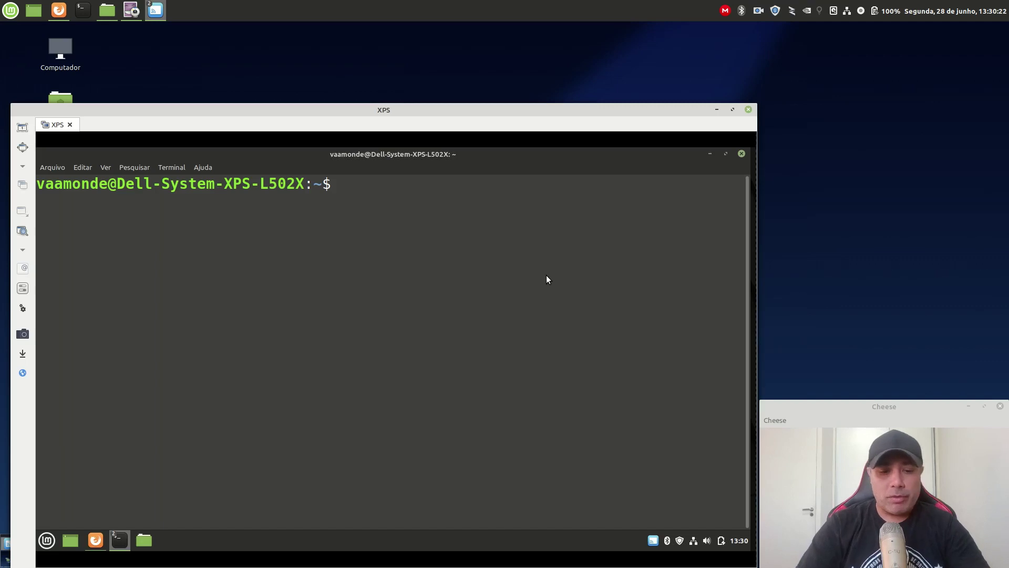
- Run sudo uname -a, authenticate with the sudo password and examine the kernel version in use
text(sudo una)
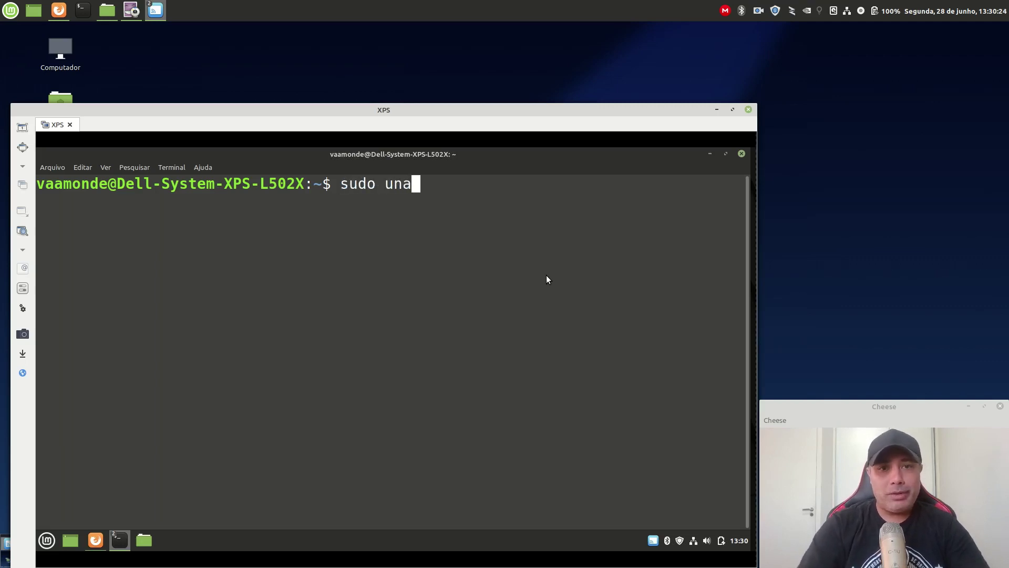
text(me -a)
key(Return)
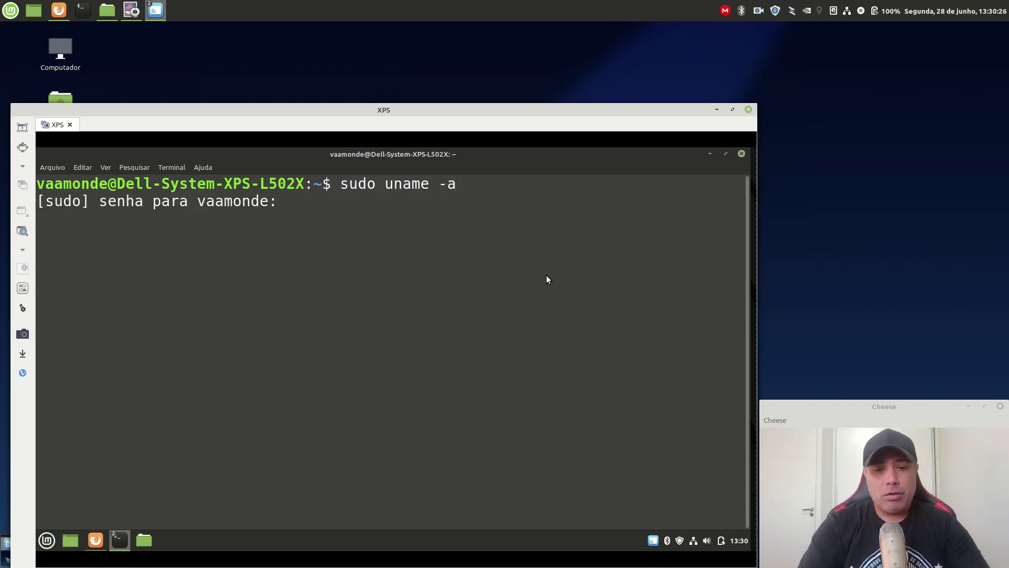
text(********)
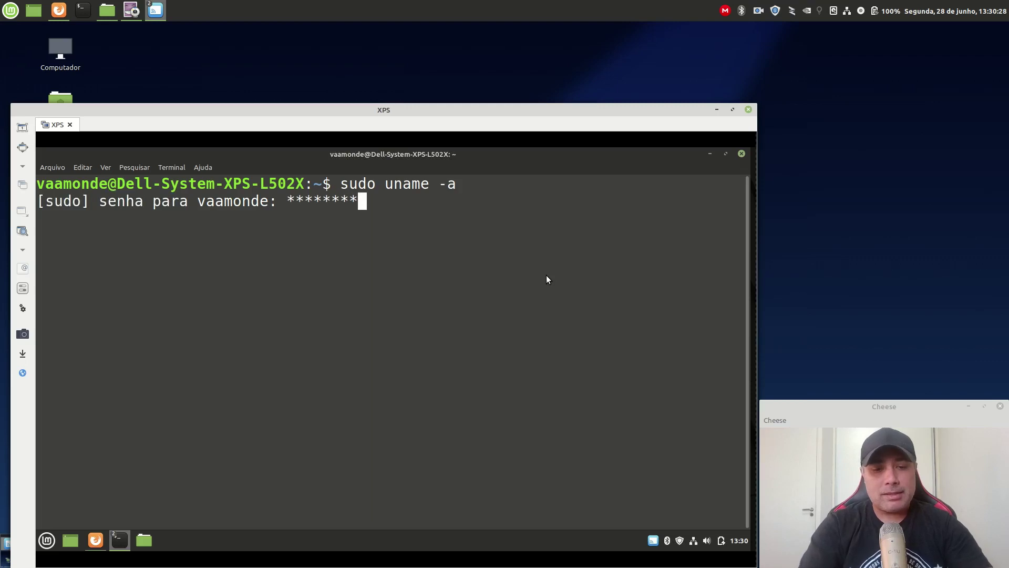
text(****)
key(Return)
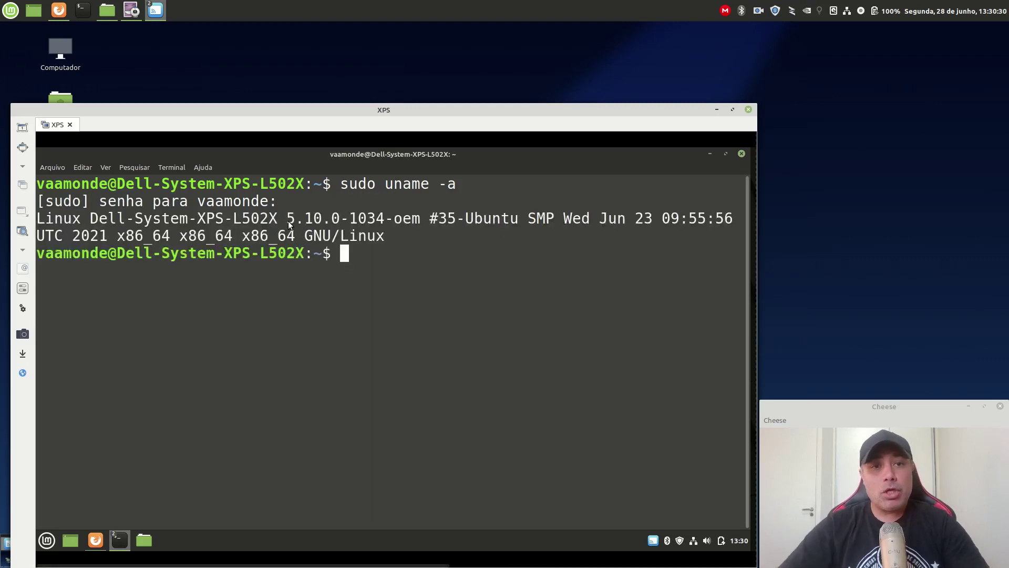
drag(342, 218, 387, 223)
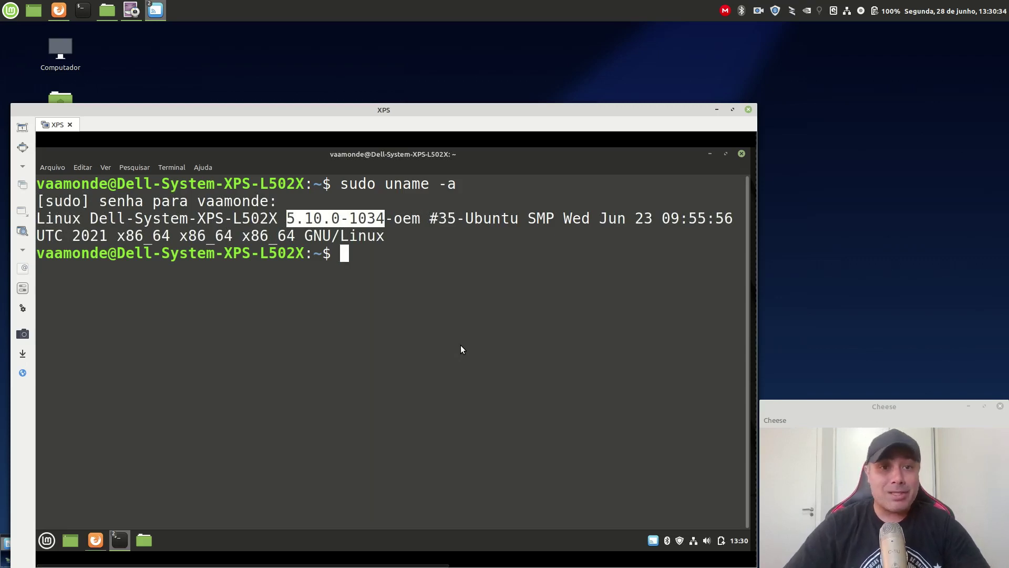
click(394, 294)
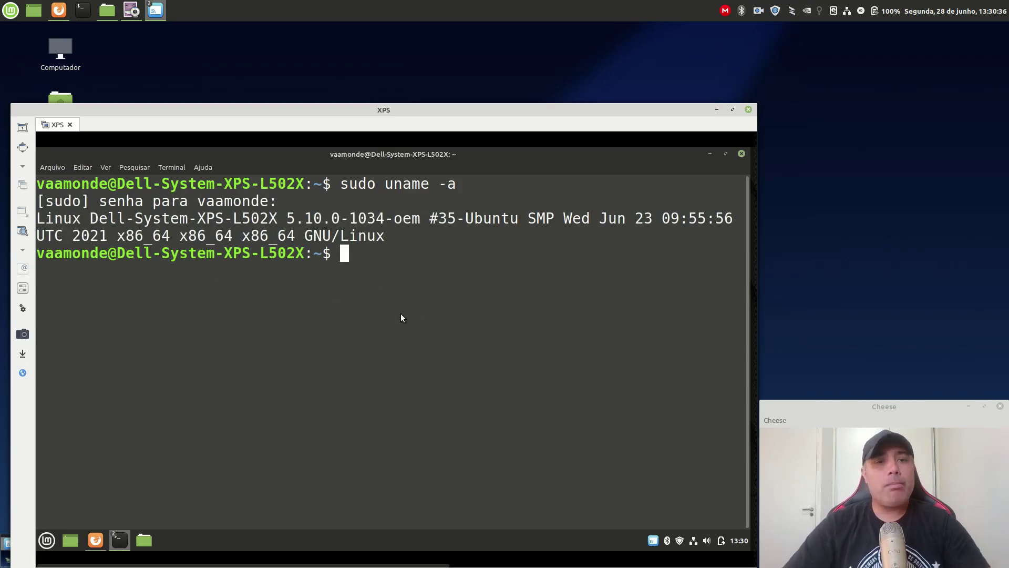
- Minimize the terminal, open the Update Manager's list of Linux kernels and continue past the caution message
click(711, 154)
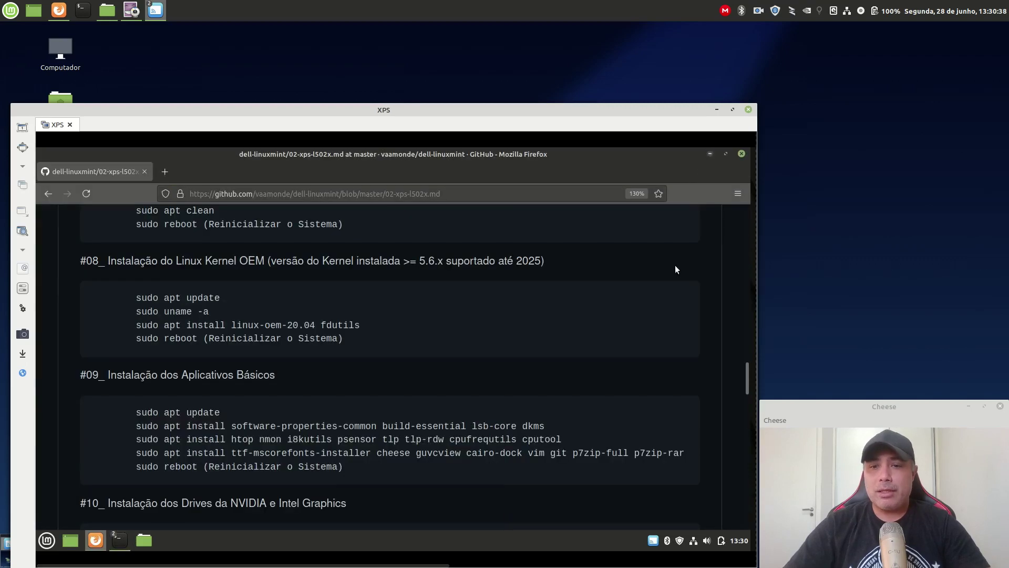
click(680, 541)
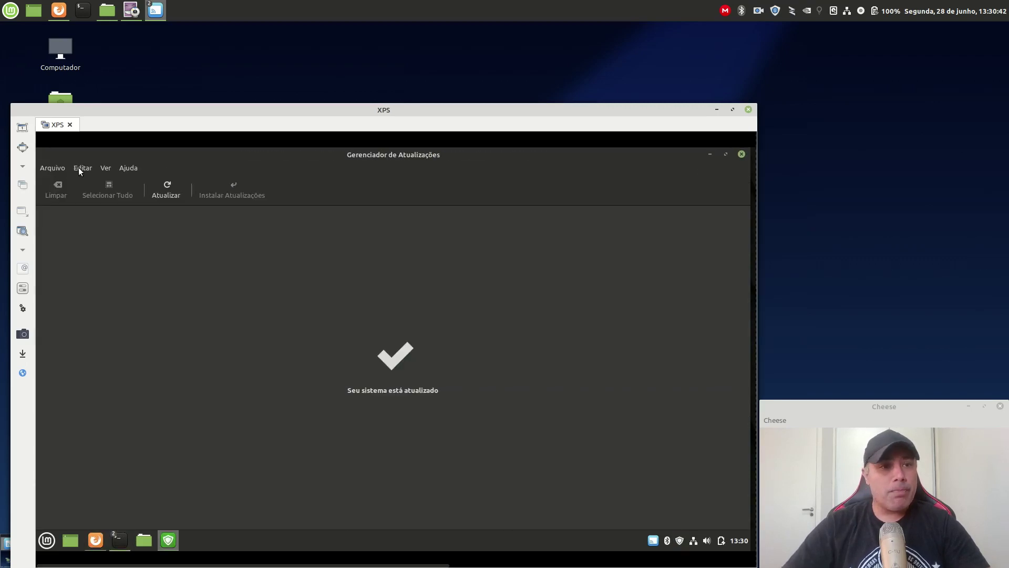
click(106, 169)
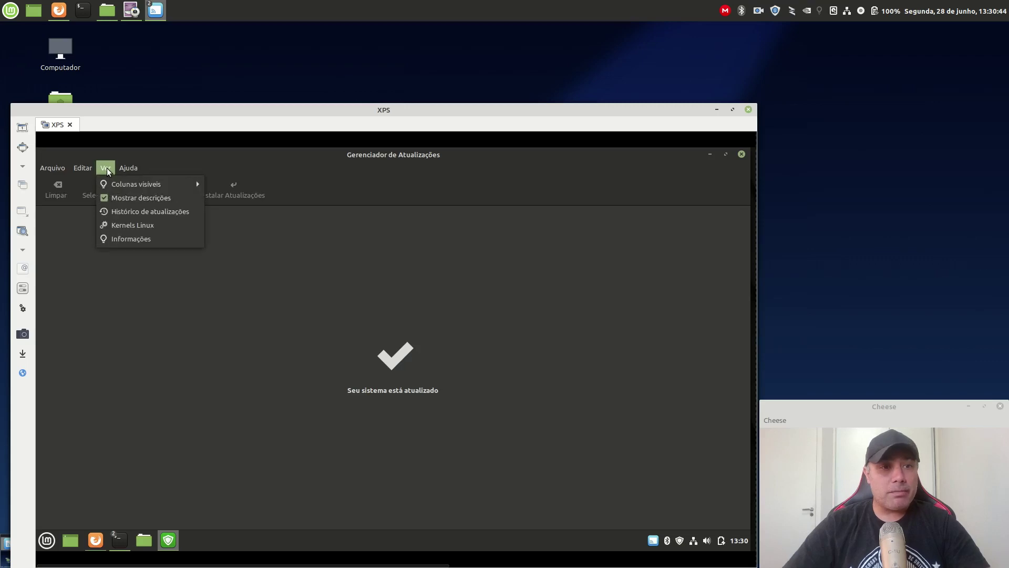
click(133, 226)
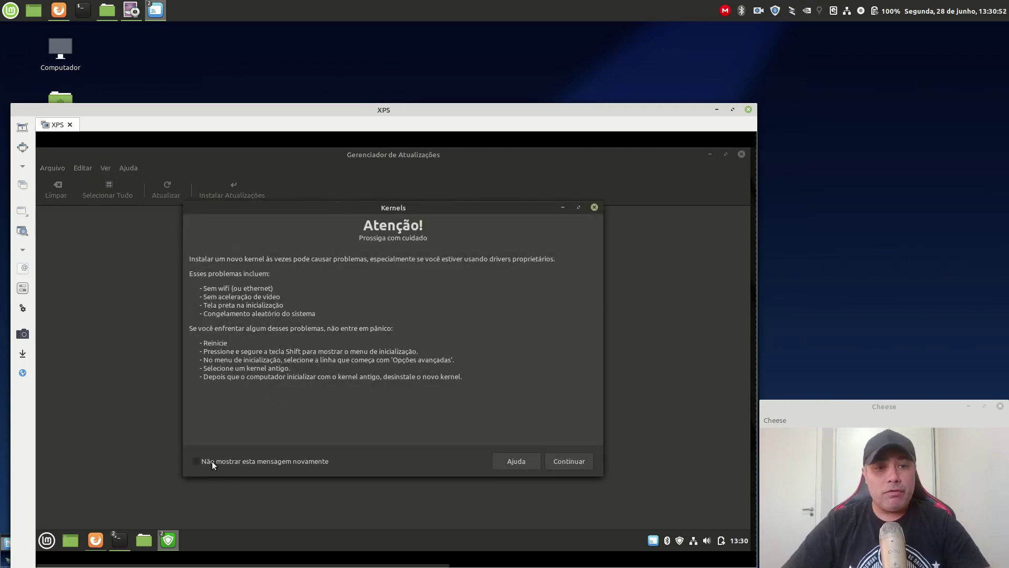
click(569, 461)
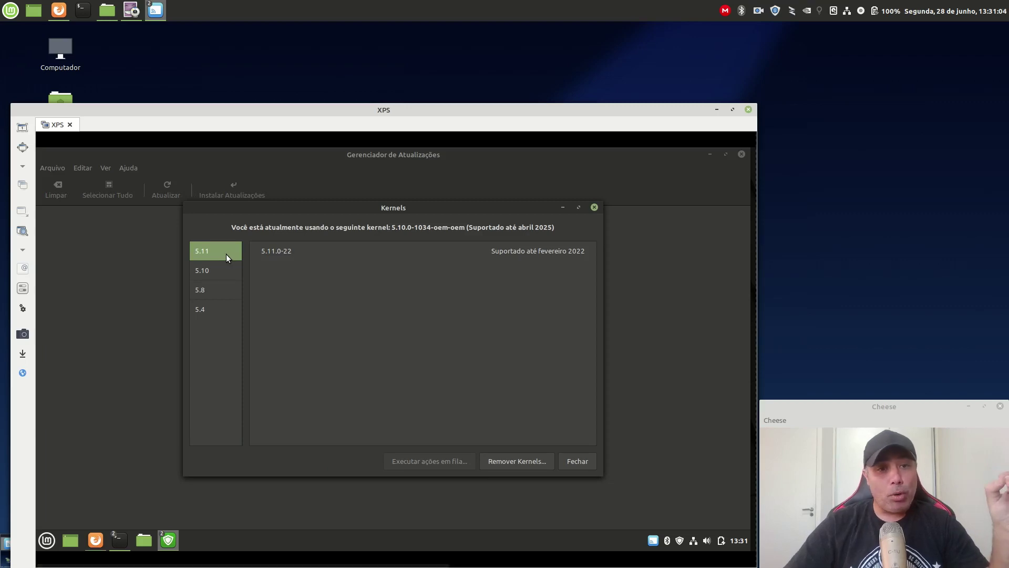
- Examine the active kernel and support period in the 5.10 series, and close the kernel list and Update Manager
click(218, 274)
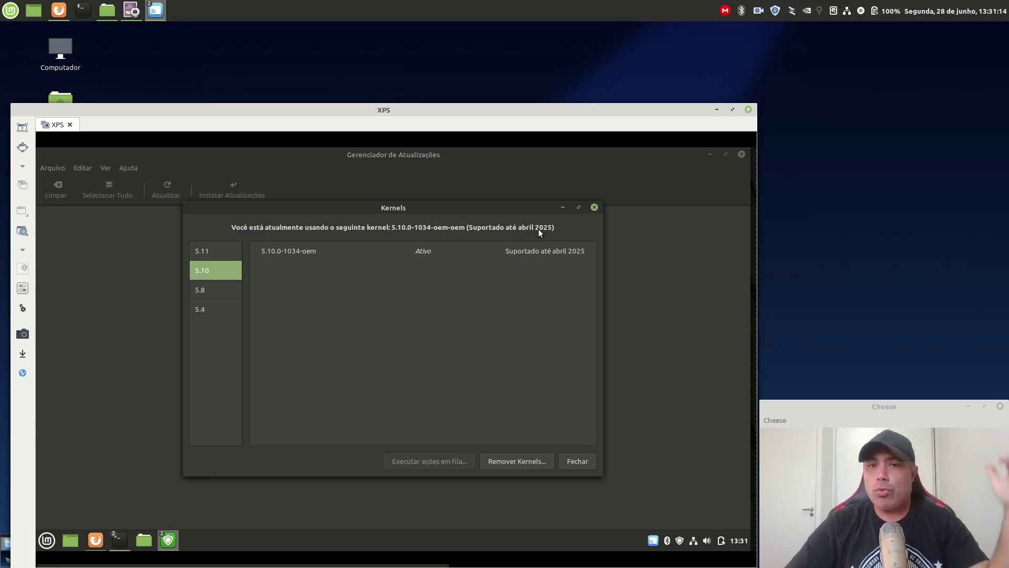
click(578, 461)
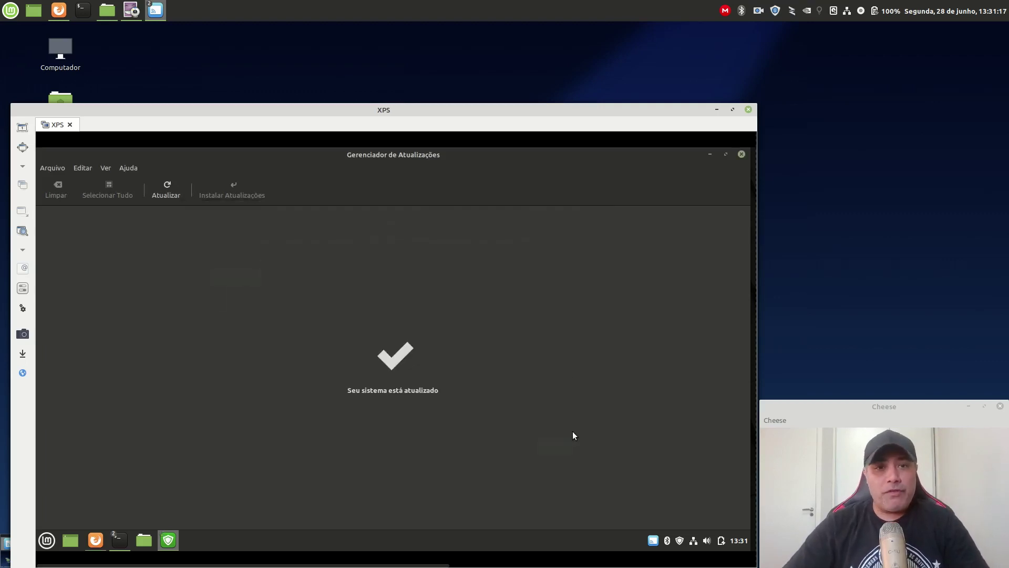
click(742, 155)
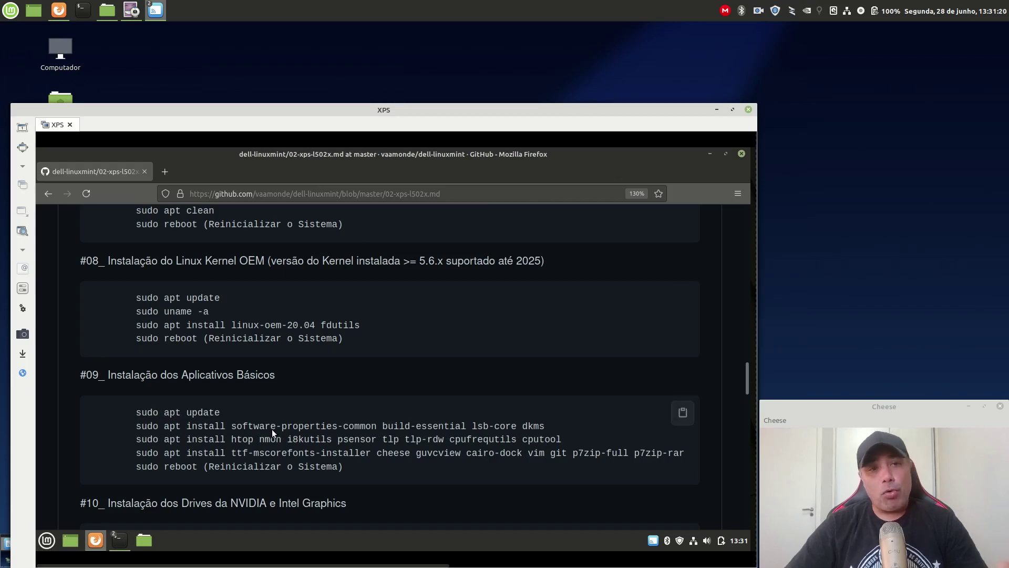
- Return from the guide's section #09 to the second terminal, run sudo apt update on a cleared screen and clear the output
scroll(272, 429, down, 1)
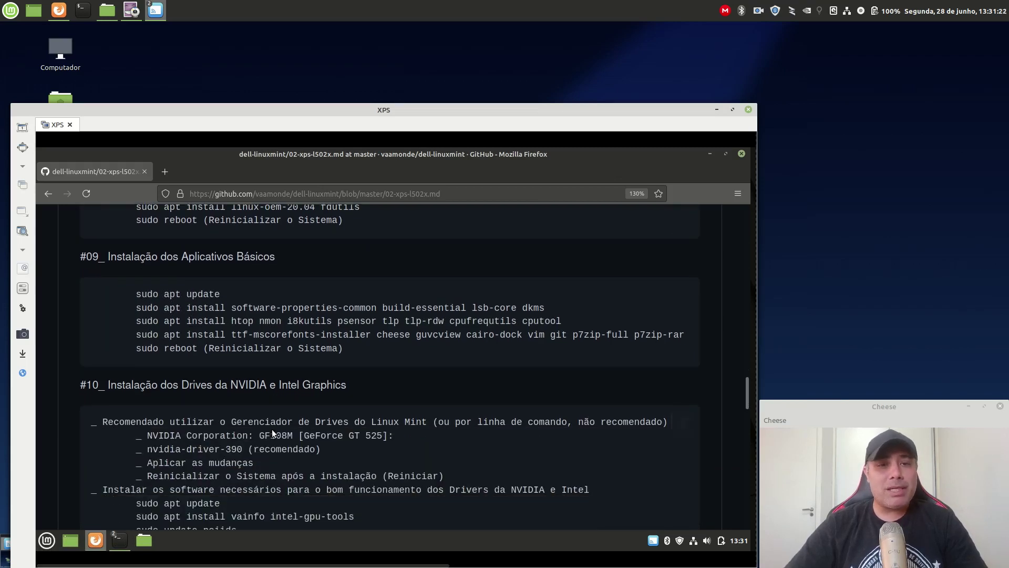
mouse_move(121, 546)
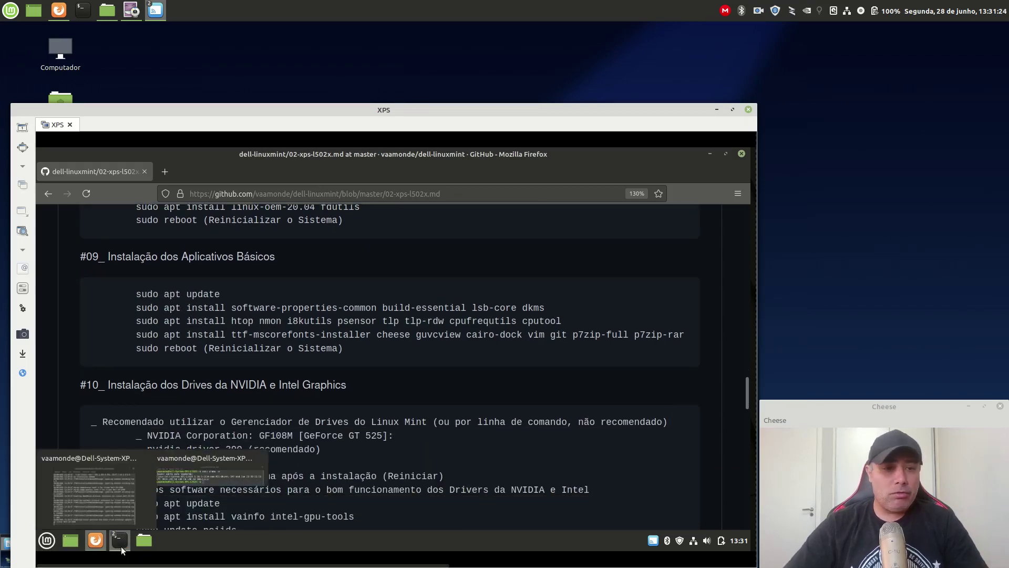
click(185, 503)
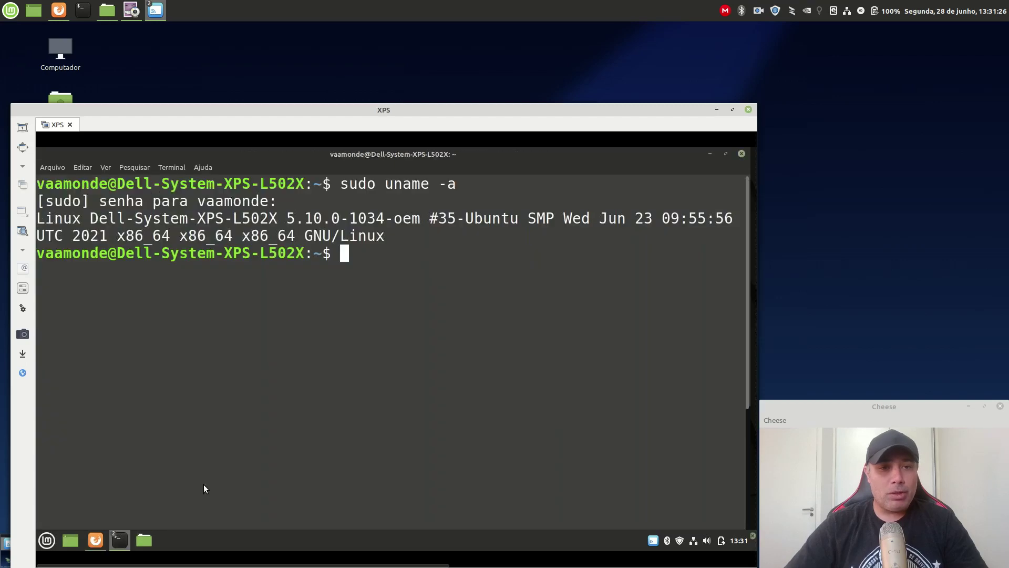
key(ctrl+l)
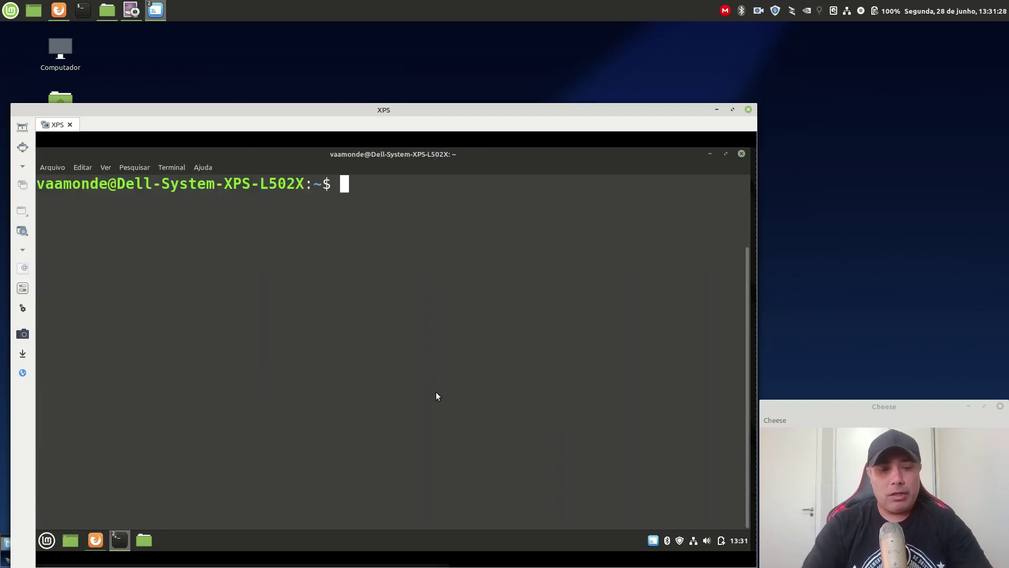
text(sudo apt )
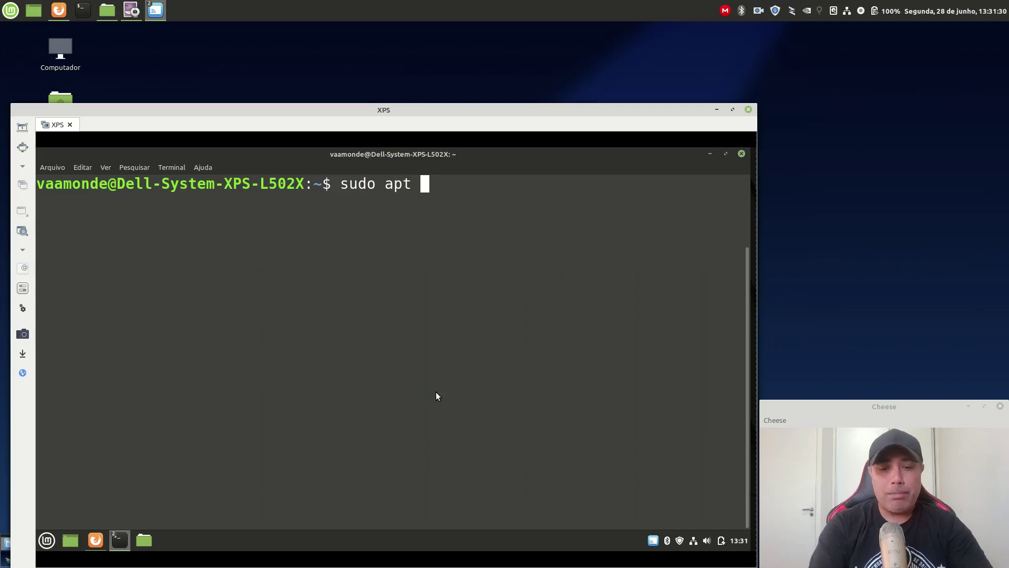
text(update)
key(Return)
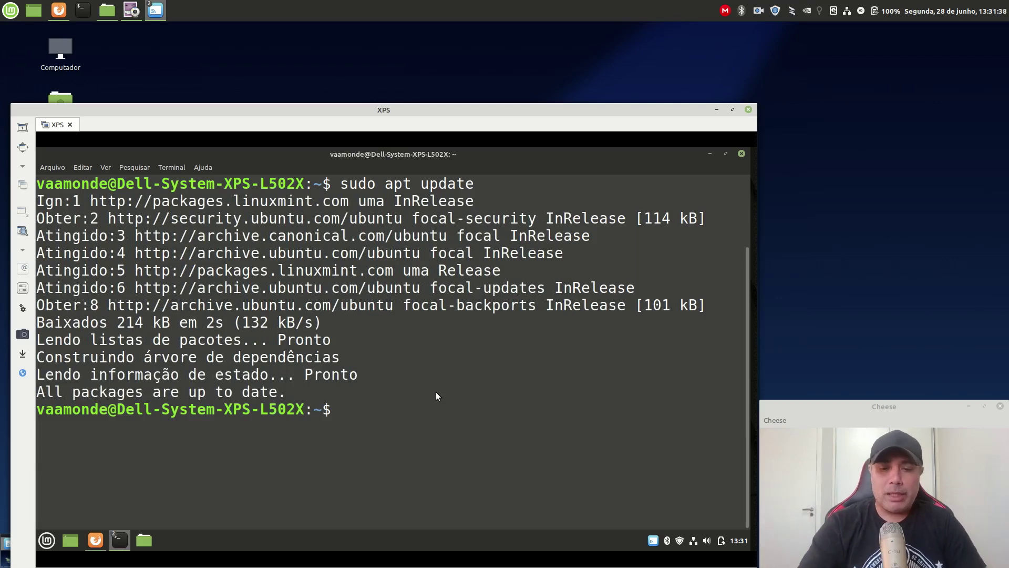
key(ctrl+l)
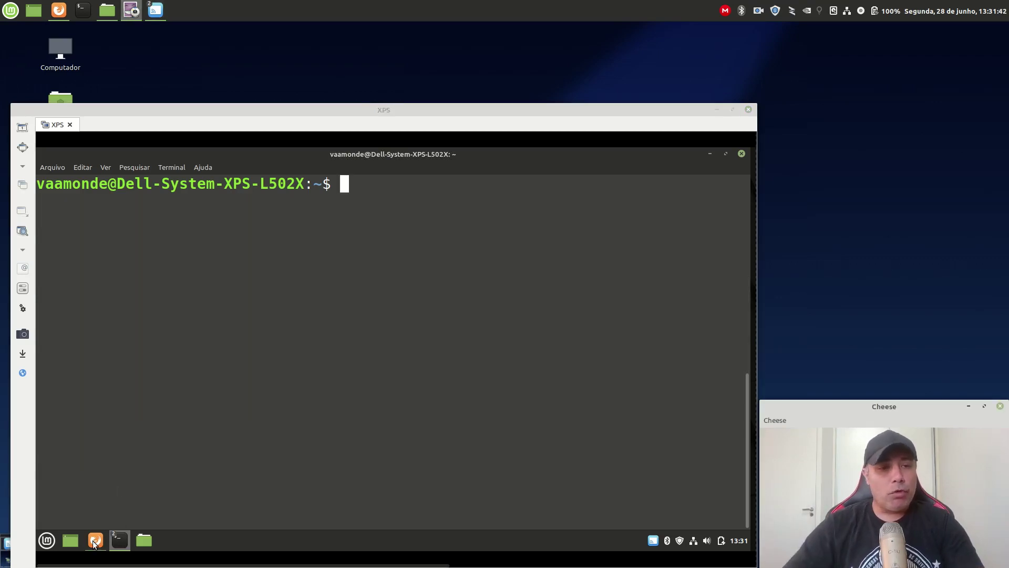
- Copy the sudo apt install software-properties-common build-essential lsb-core dkms command from section #09 of the GitHub guide in Firefox
click(95, 542)
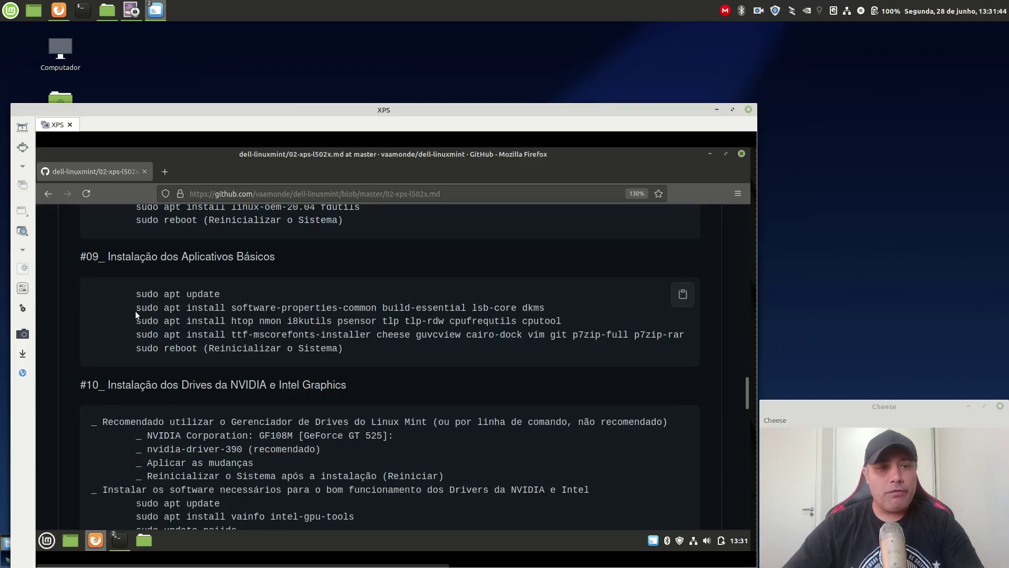
drag(135, 307, 549, 310)
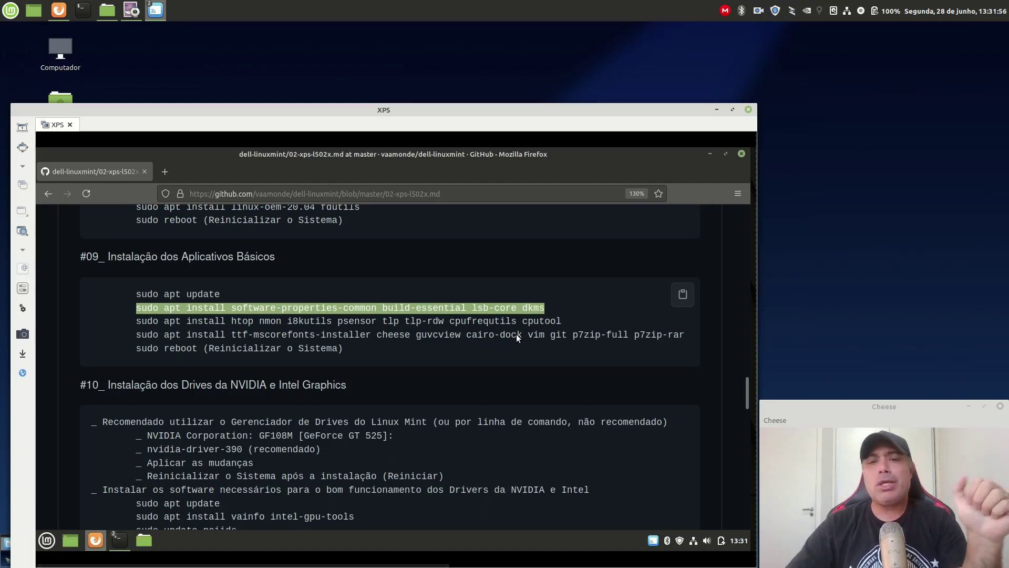
right_click(487, 310)
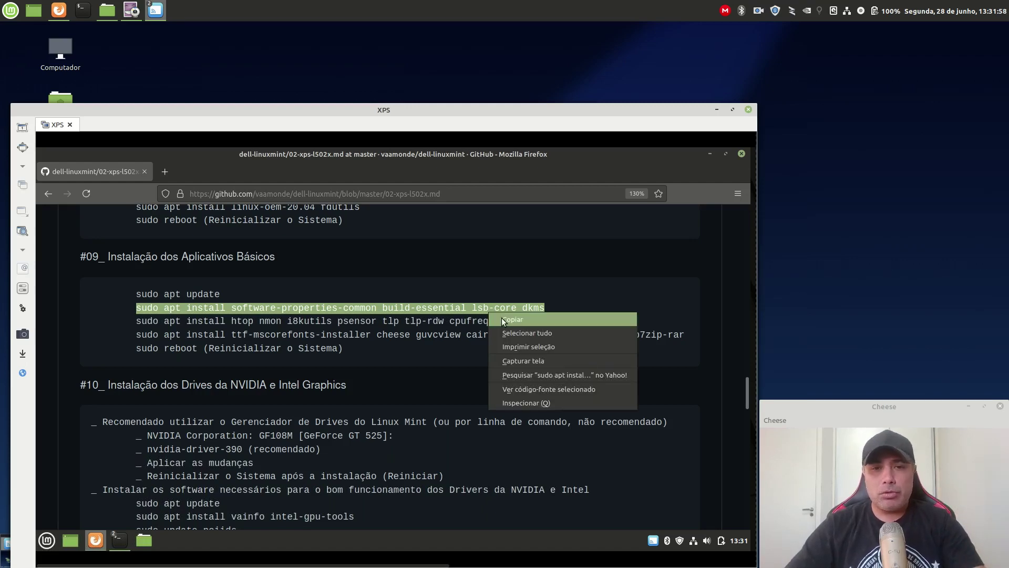
click(499, 317)
- Paste and run the copied command in the terminal to install software-properties-common, build-essential, lsb-core and dkms, confirm with s, and clear the output
mouse_move(121, 545)
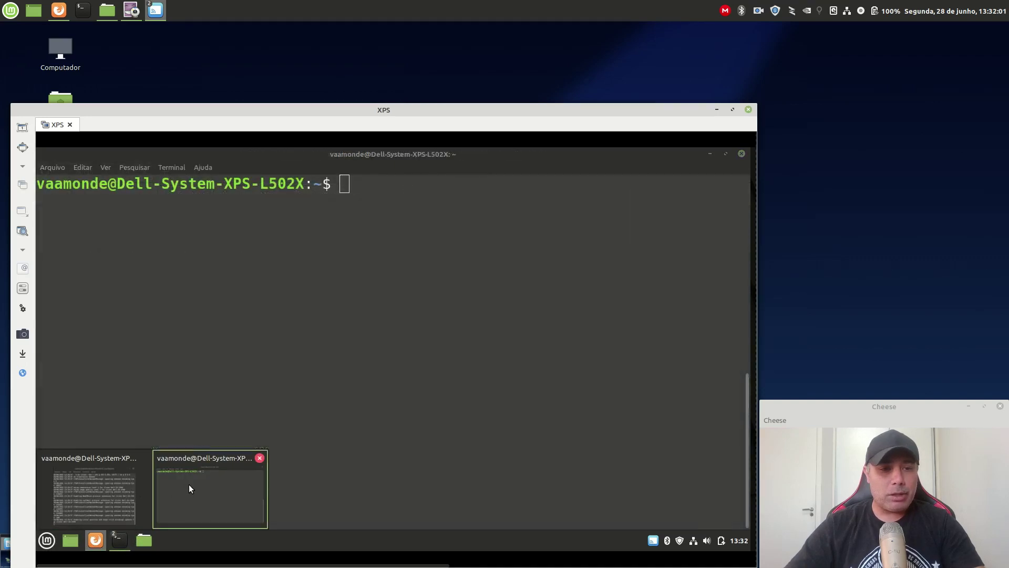
click(190, 488)
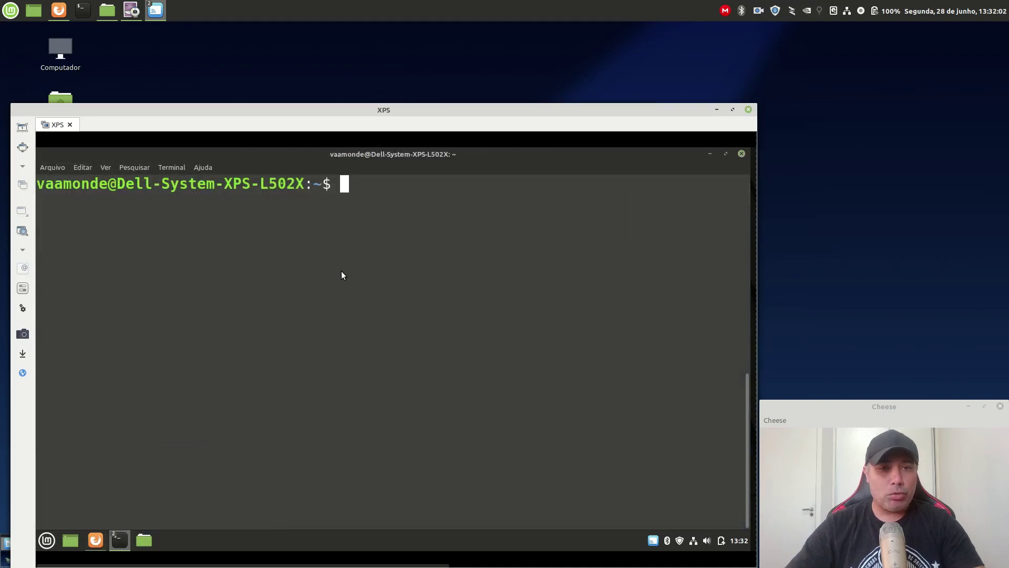
right_click(365, 199)
click(401, 264)
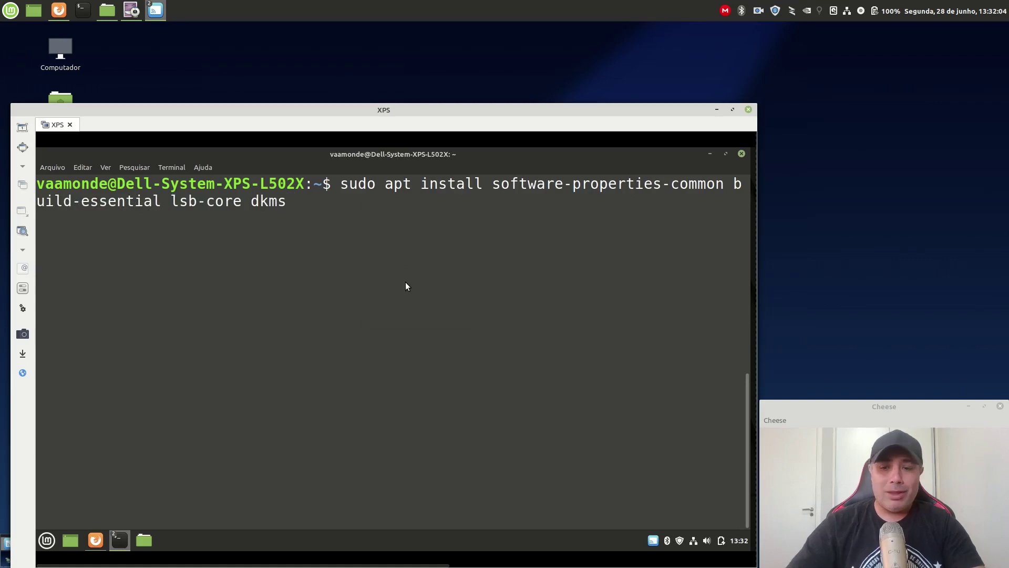
key(Return)
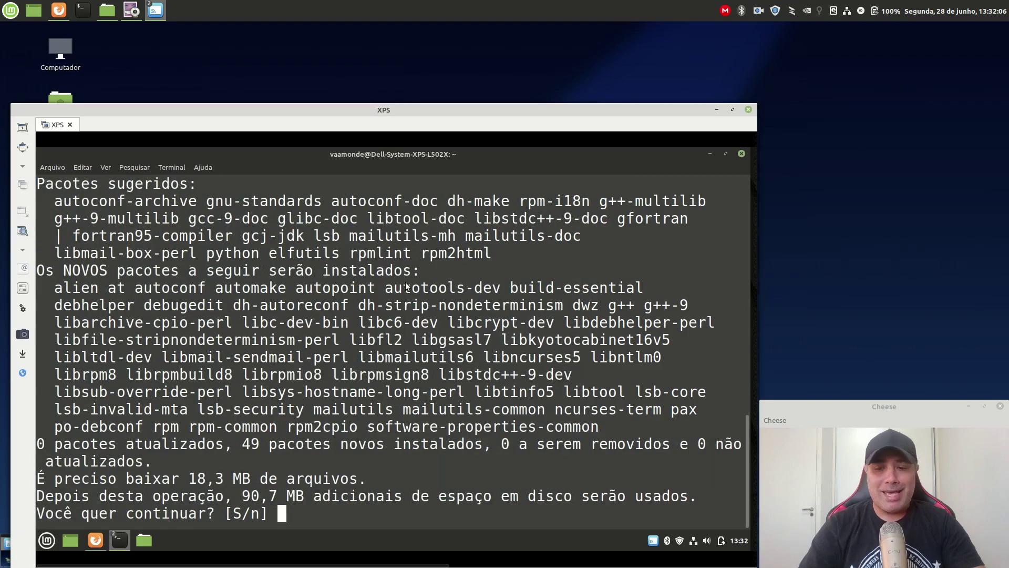
text(s)
key(Return)
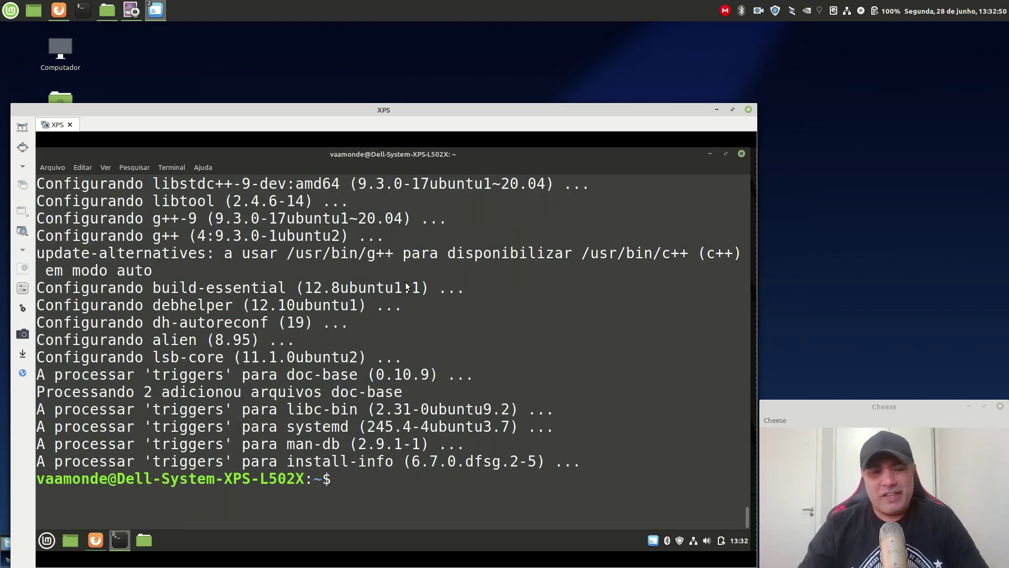
key(ctrl+l)
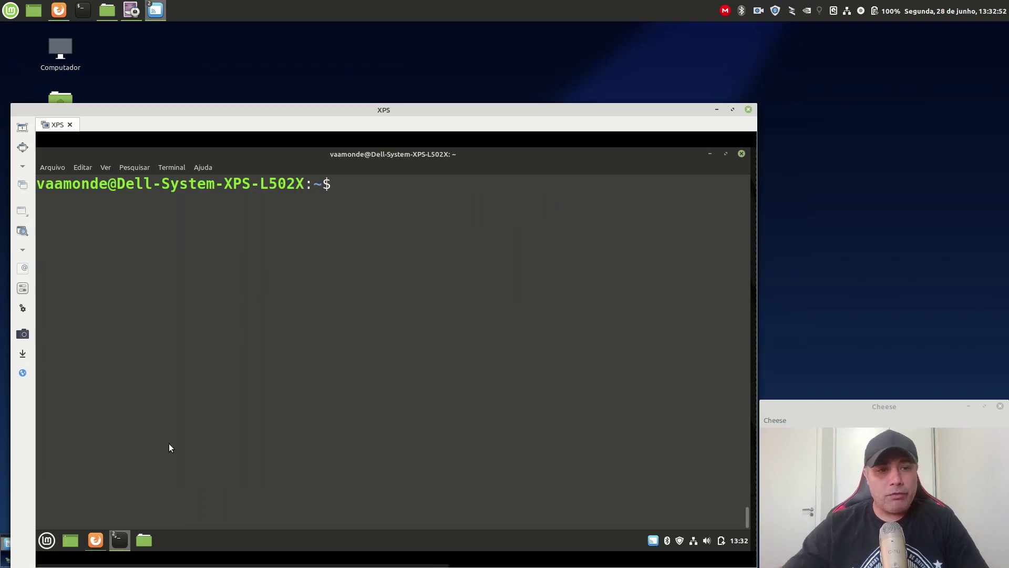
- Back in the Firefox guide, copy the sudo apt install htop nmon i8kutils psensor tlp tlp-rdw cpufrequtils cputool command
click(95, 540)
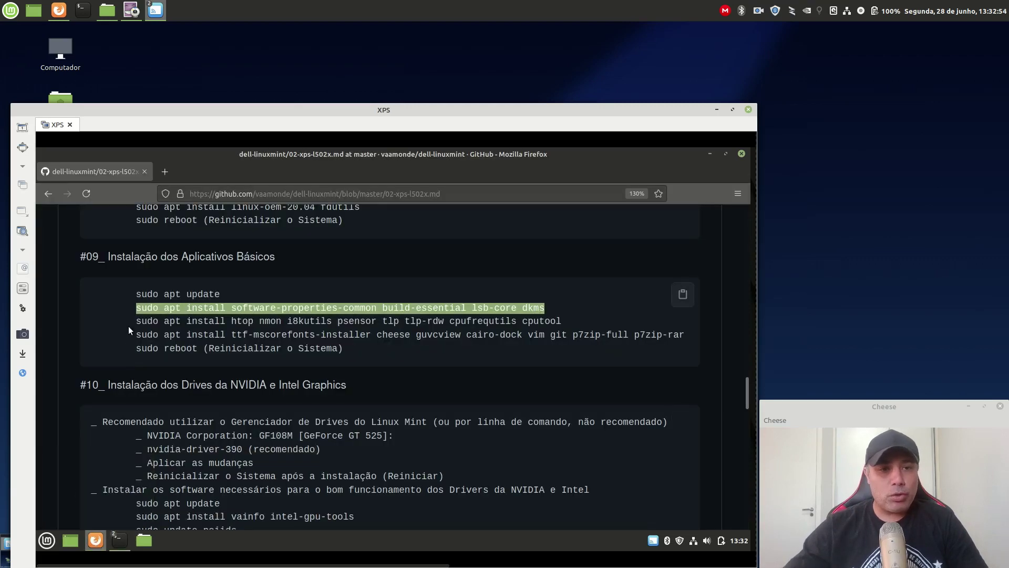
click(156, 325)
drag(319, 319, 561, 320)
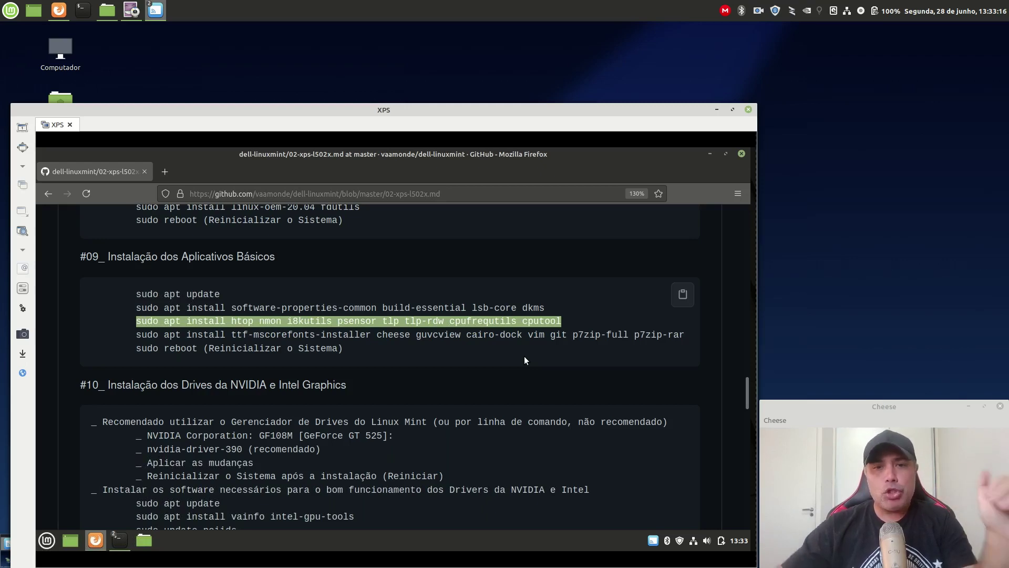
right_click(482, 321)
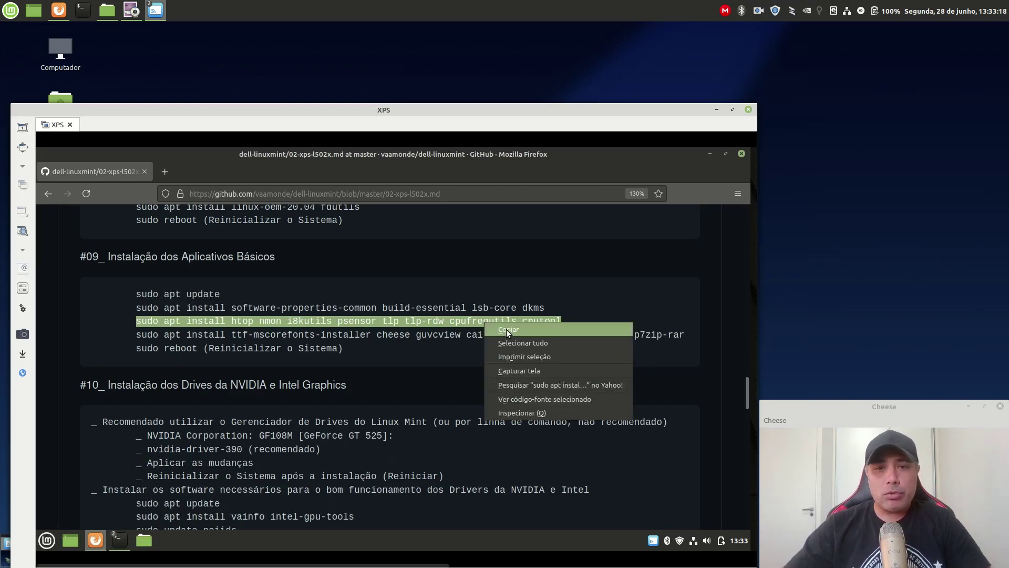
click(506, 329)
- Install htop, nmon, i8kutils, psensor, tlp, tlp-rdw, cpufrequtils and cputool with the copied command in the terminal, confirm with s, and clear the output
mouse_move(121, 544)
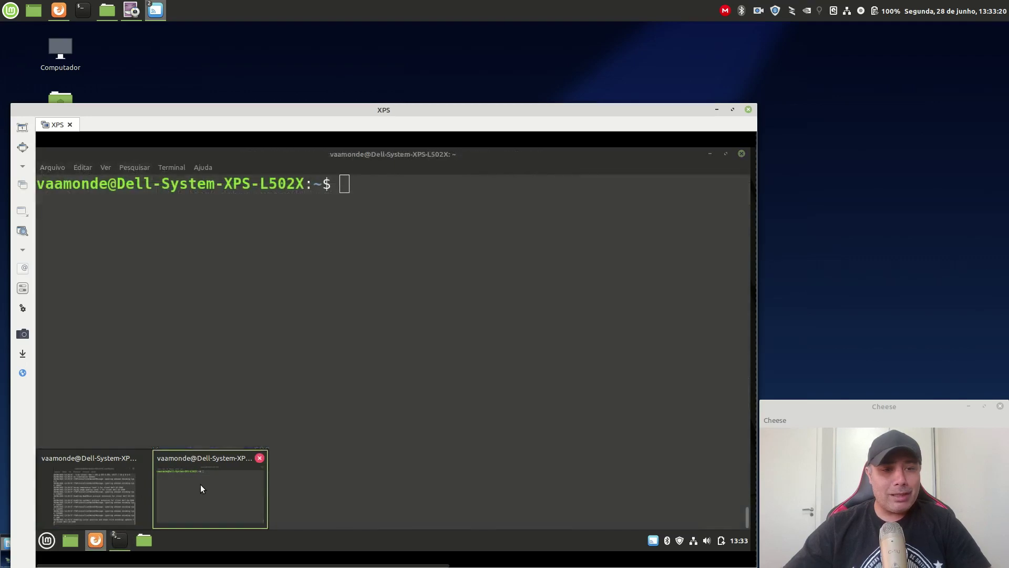
click(201, 489)
right_click(361, 212)
click(389, 282)
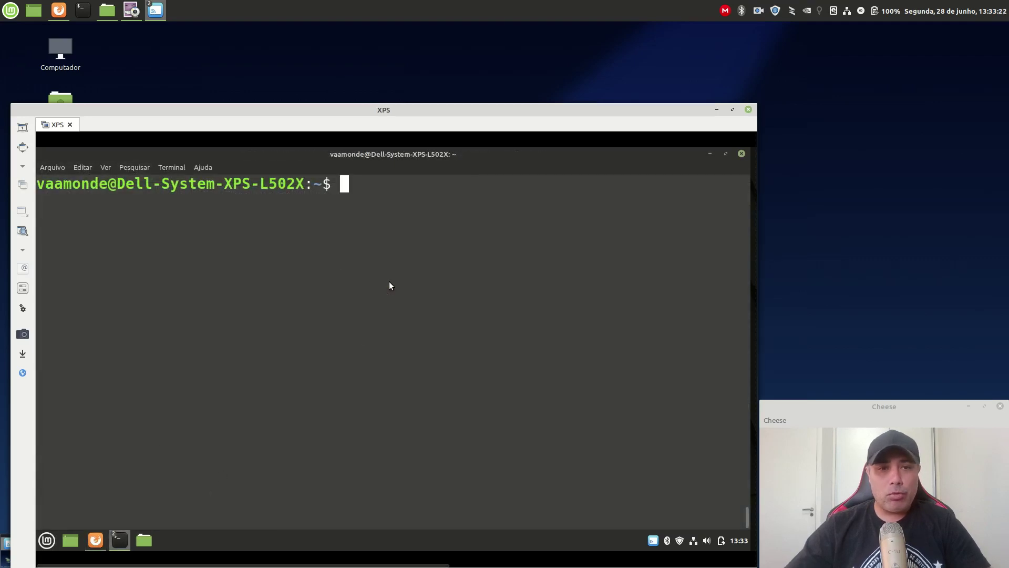
key(Return)
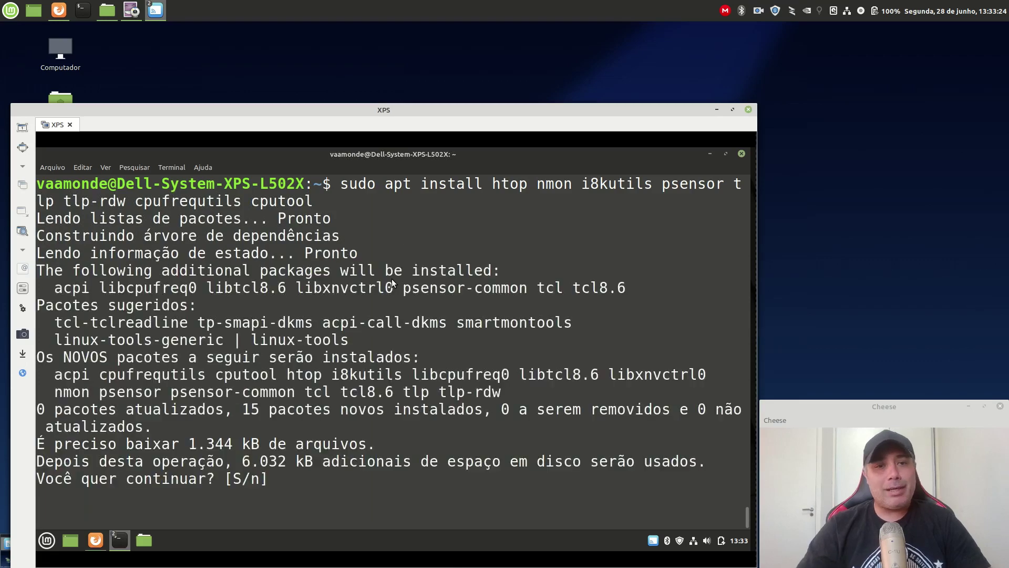
text(s)
key(Return)
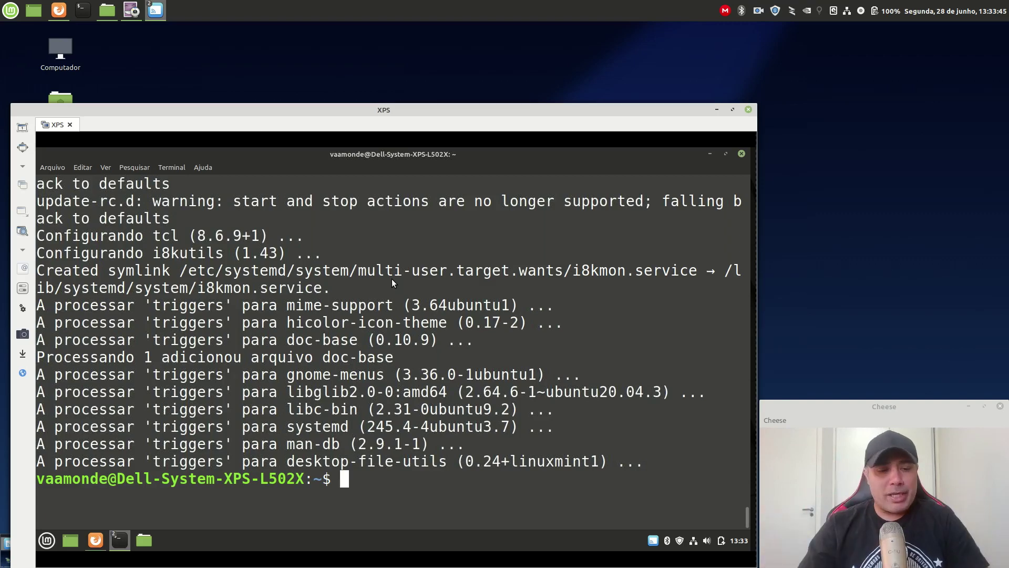
key(ctrl+l)
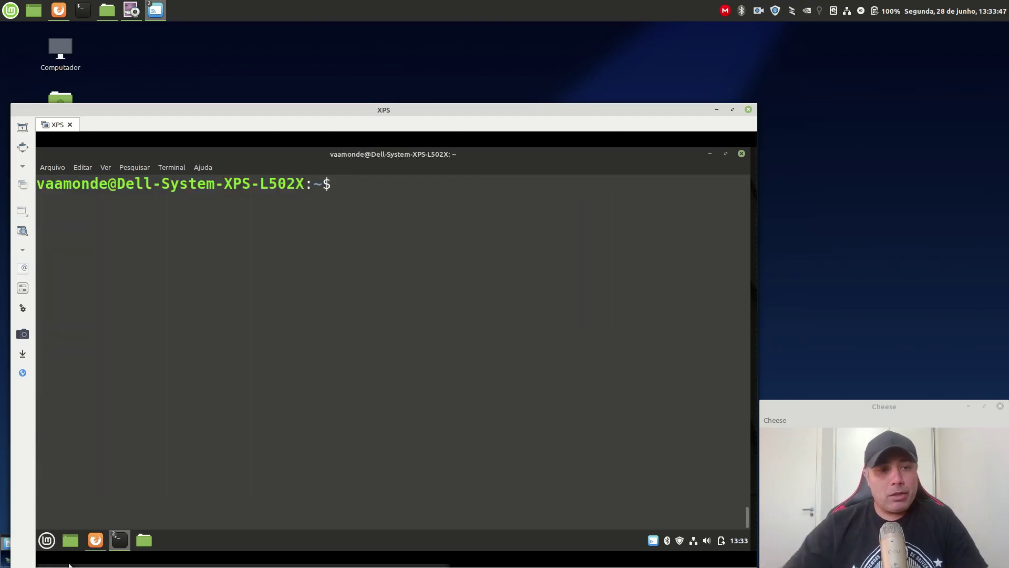
- Copy the guide's install command for ttf-mscorefonts-installer, cheese, guvcview, cairo-dock, vim, git, p7zip-full and p7zip-rar in Firefox
click(95, 539)
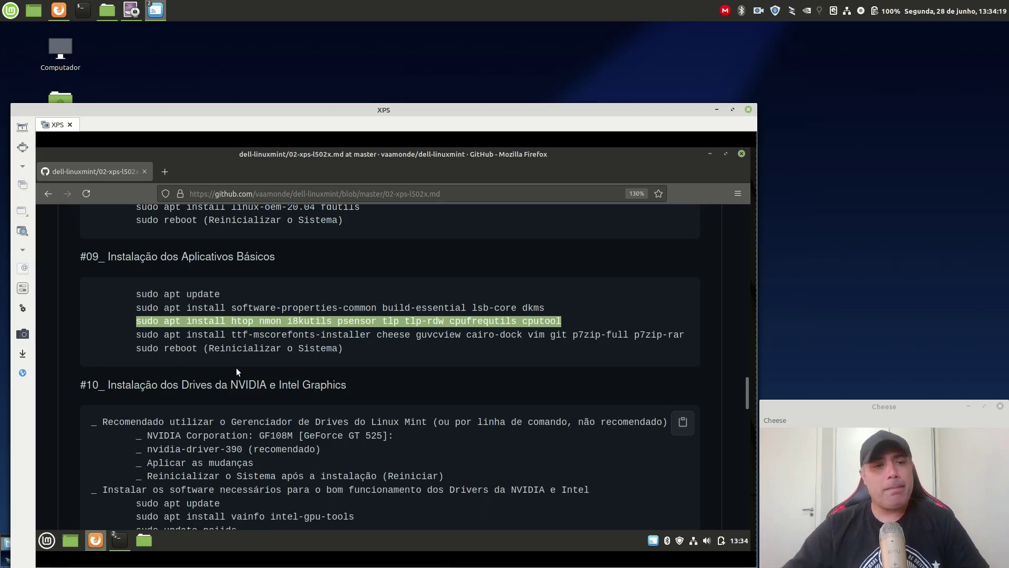
click(138, 335)
drag(138, 335, 694, 336)
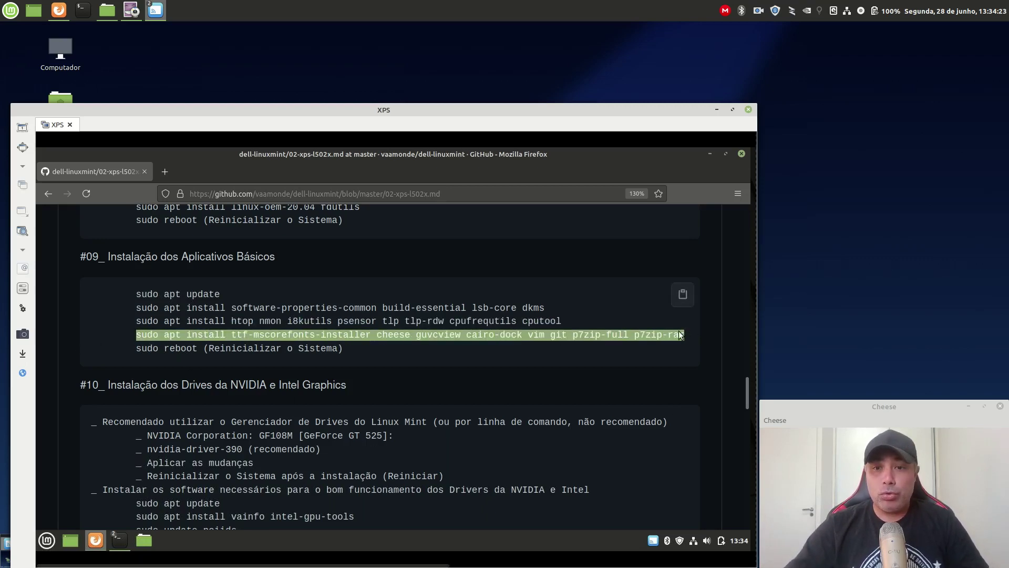
right_click(693, 335)
click(664, 338)
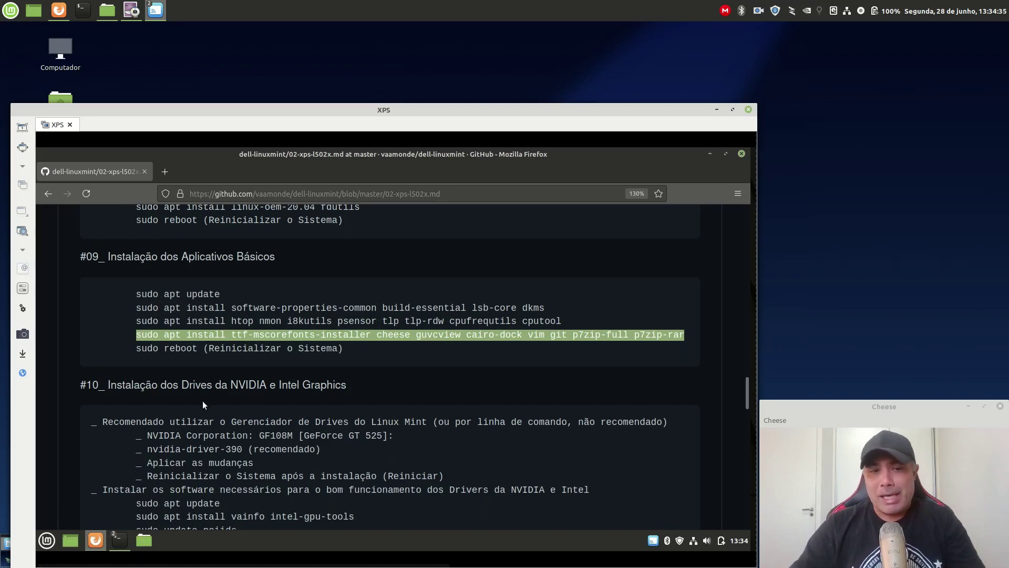
- Run the copied ttf-mscorefonts-installer, cheese, guvcview, cairo-dock, vim, git and p7zip install command in the terminal and confirm with s
mouse_move(122, 544)
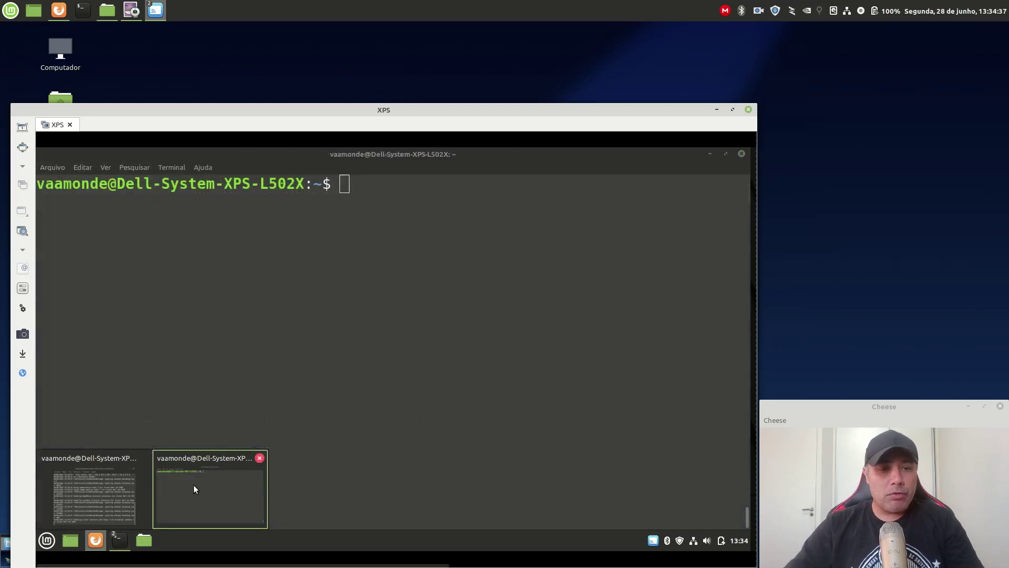
click(194, 484)
right_click(364, 204)
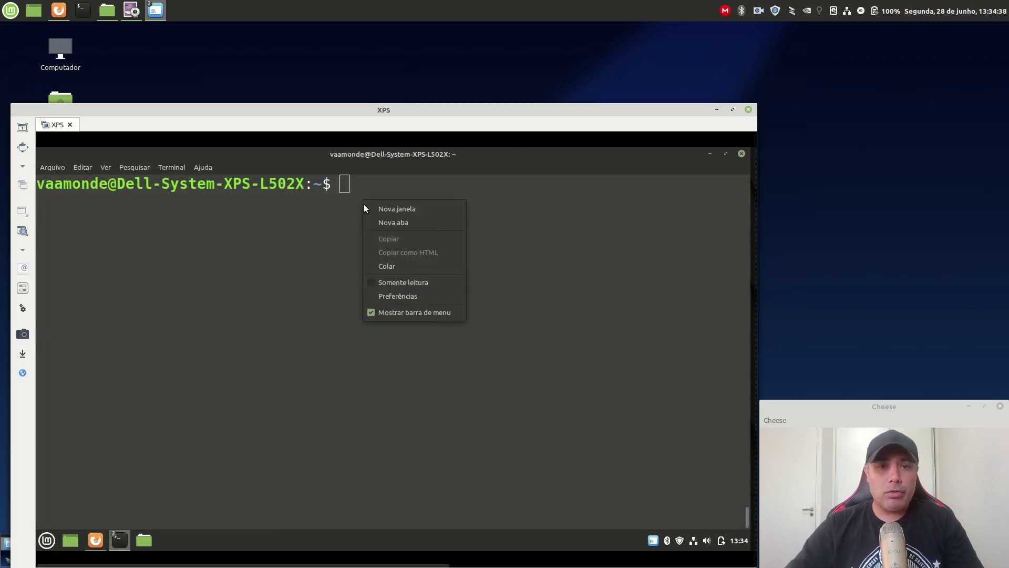
click(390, 266)
key(Return)
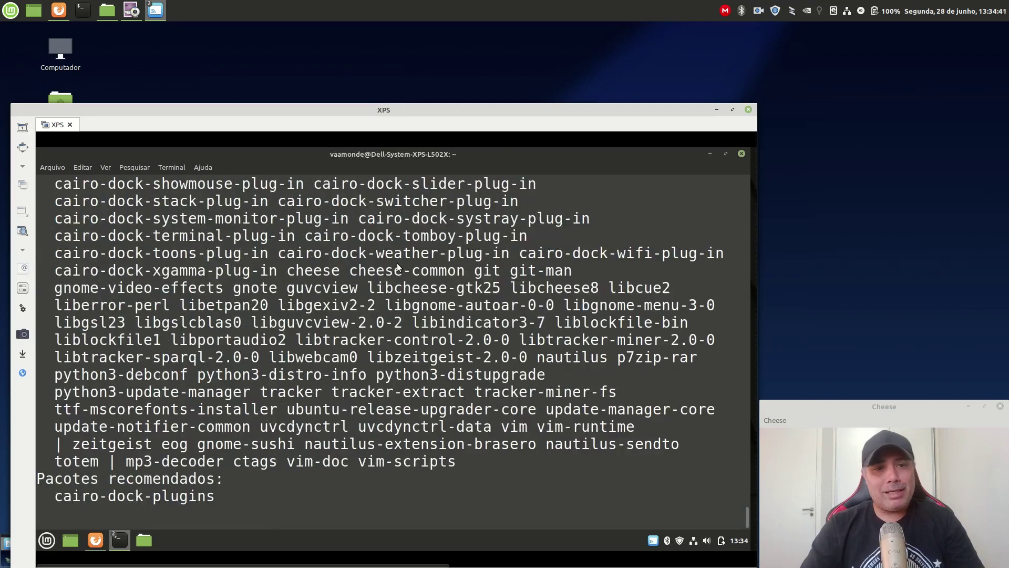
text(s)
key(Return)
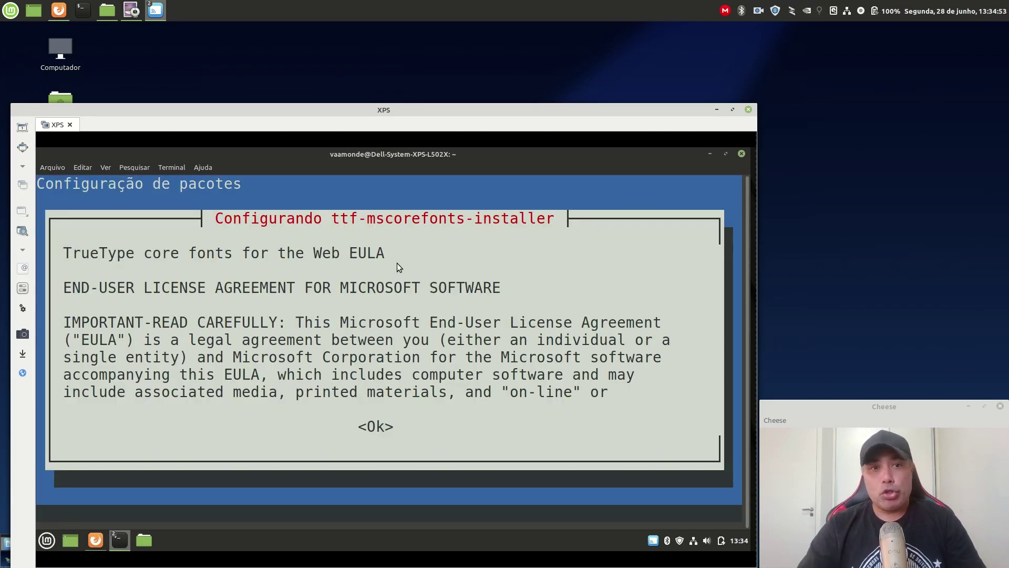
- Acknowledge the Microsoft TrueType core fonts EULA, accept its license terms with Sim, and clear the terminal once installation completes
key(Tab)
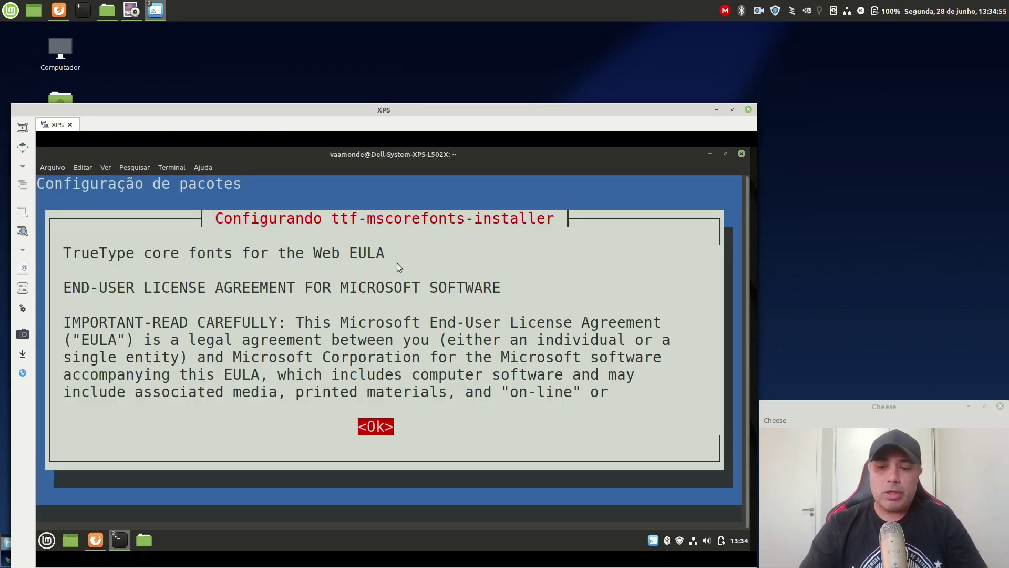
key(Return)
key(Tab)
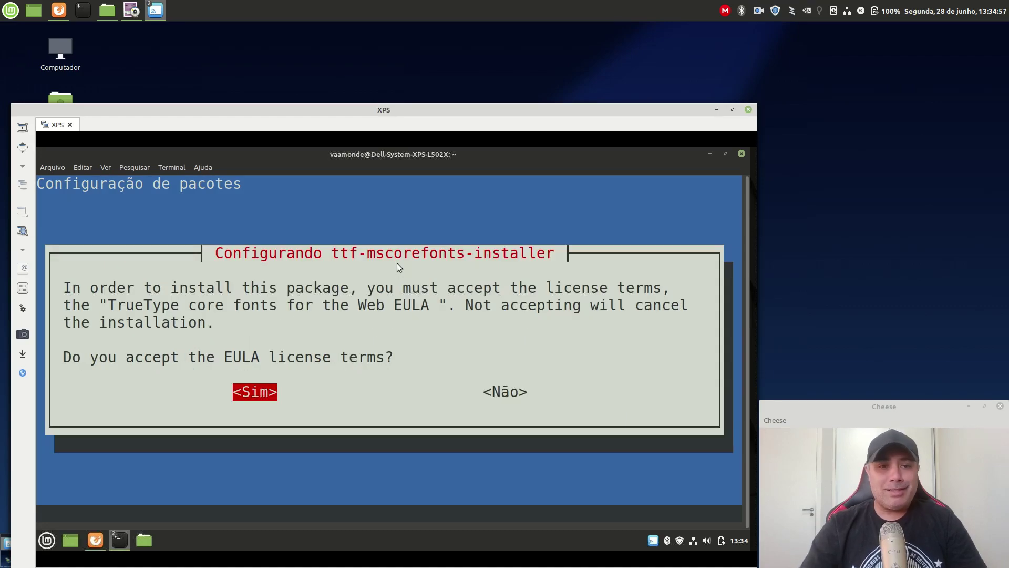
key(Return)
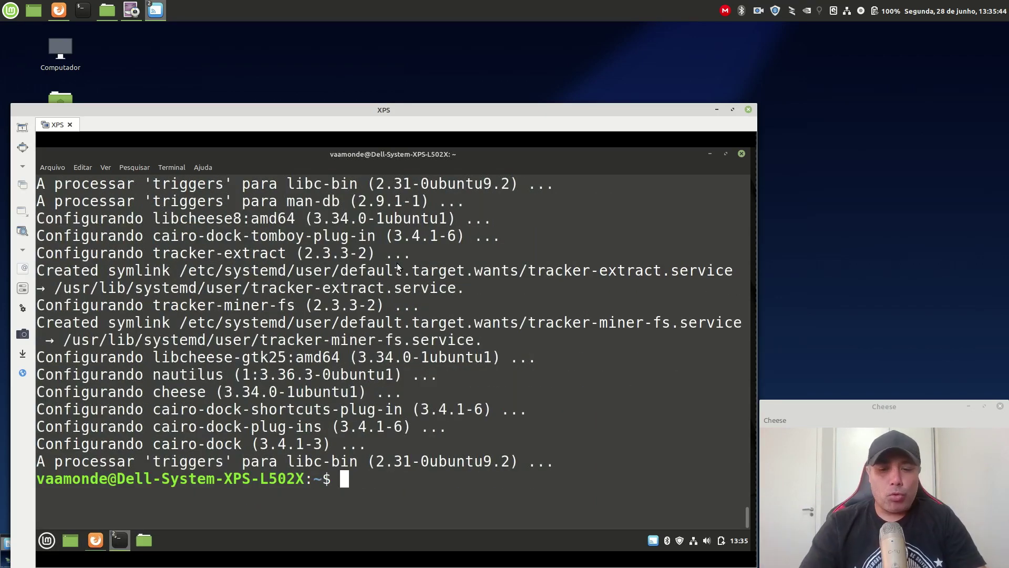
key(ctrl+l)
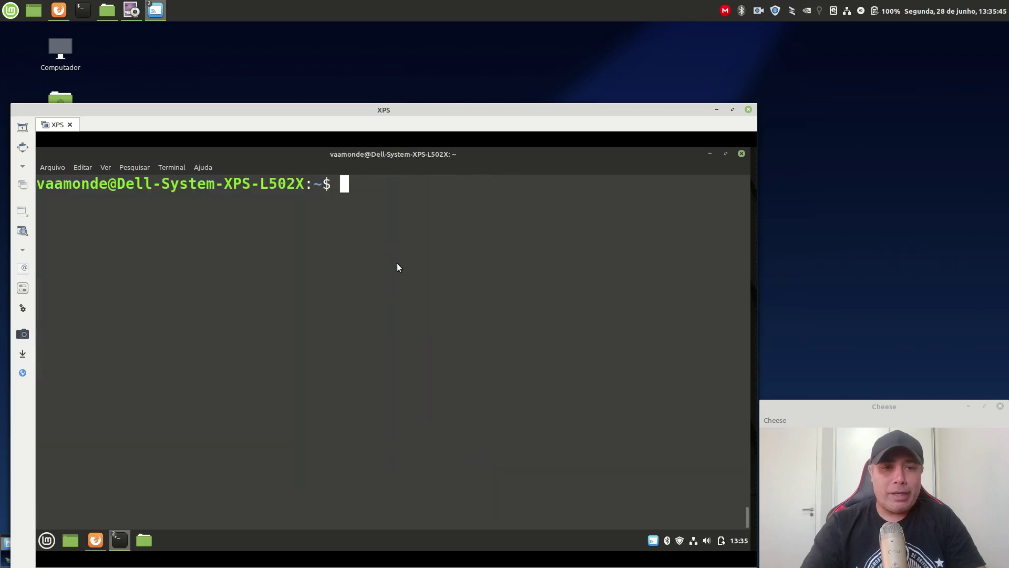
- Restart the remote Linux Mint system from its session dialog with Reiniciar
click(48, 542)
click(64, 502)
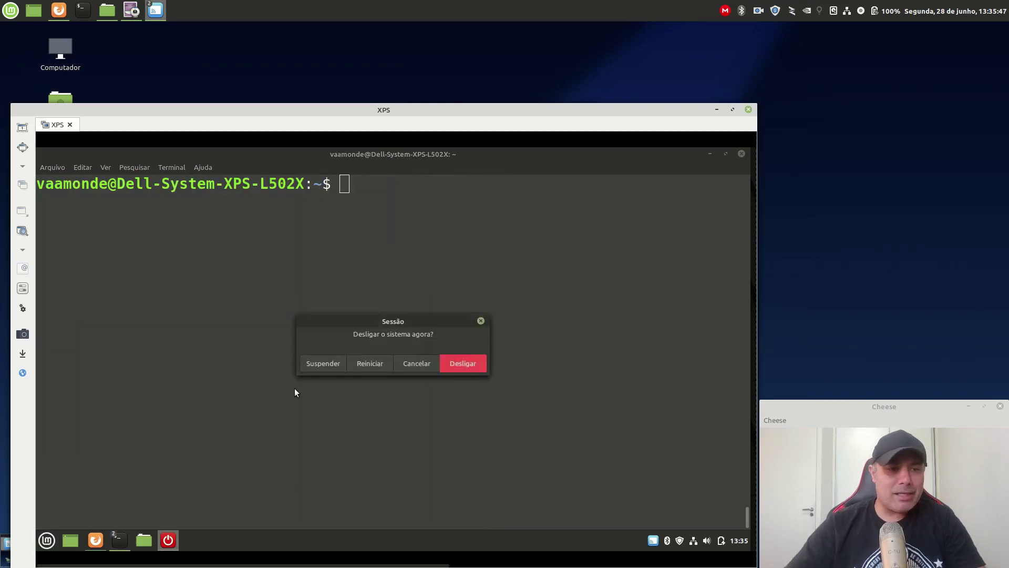
click(377, 367)
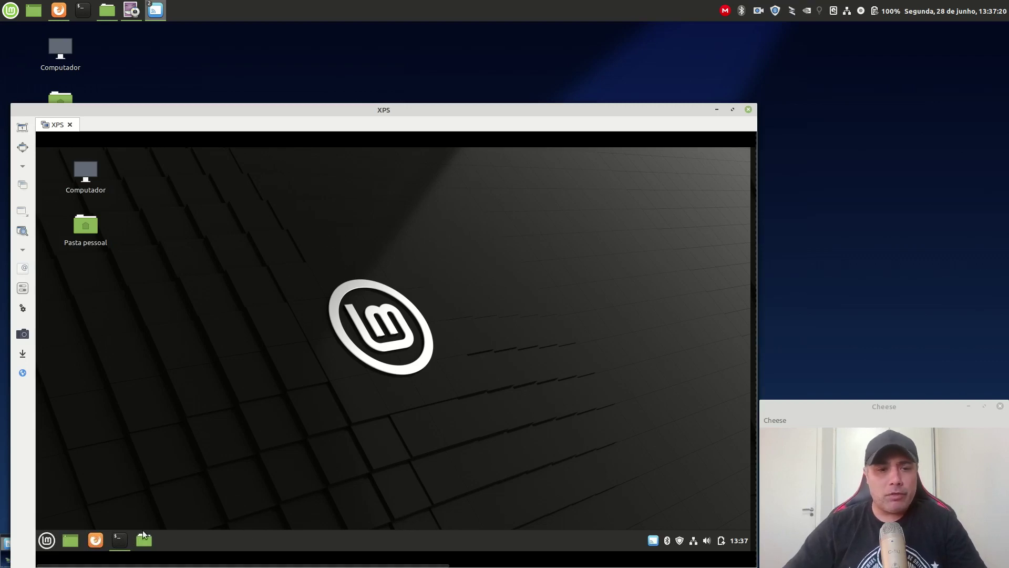
- Move the remote desktop's panel from the bottom edge to the top edge of the screen
right_click(316, 541)
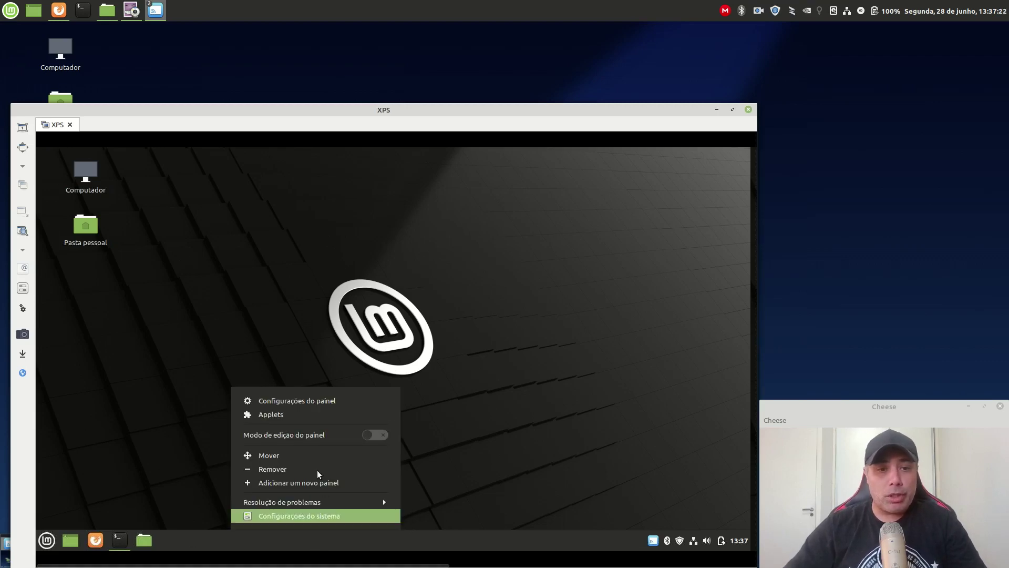
click(297, 458)
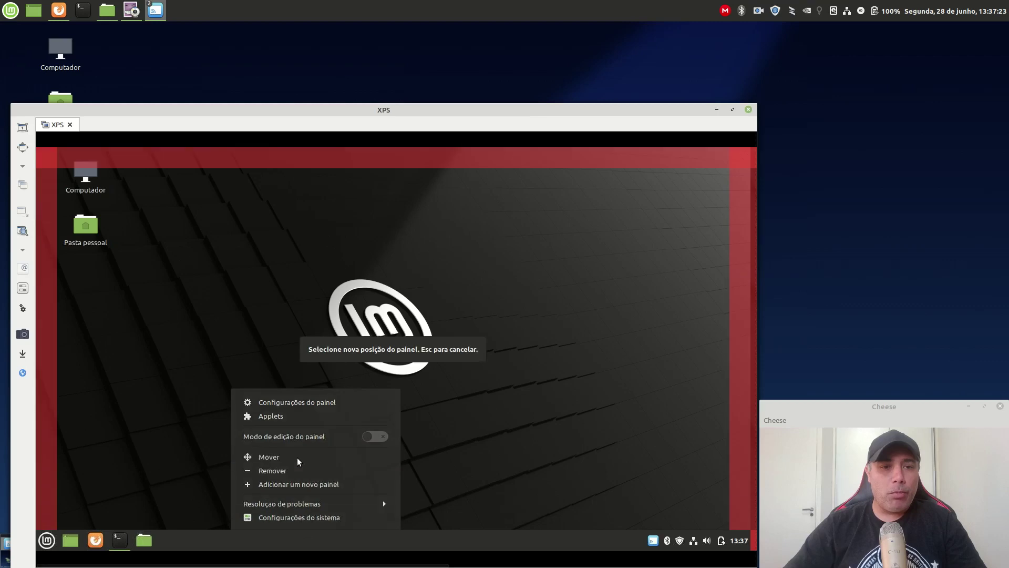
click(359, 155)
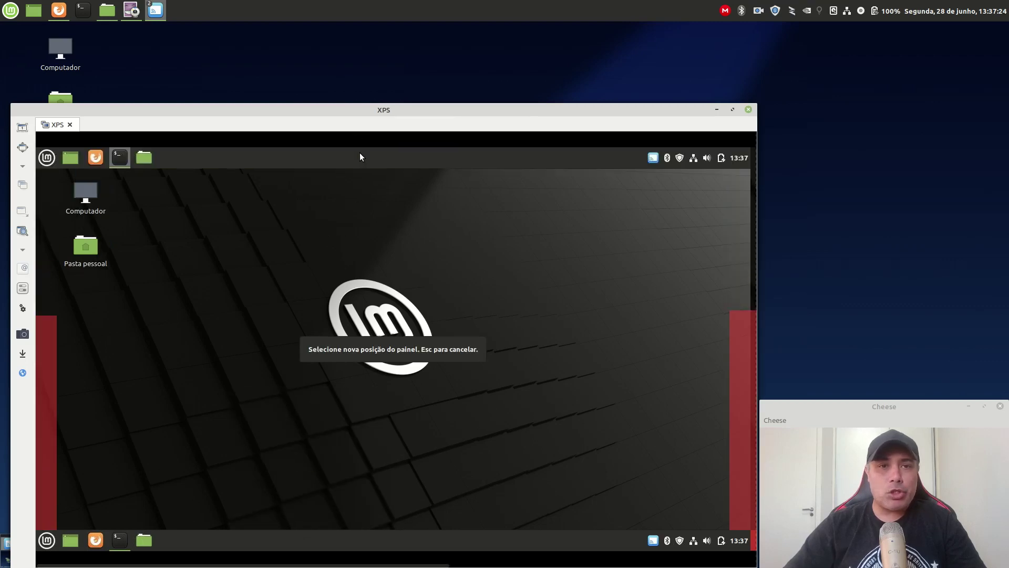
- Configure the panel's Calendário applet to show week numbers and use a custom date format, then close its settings
right_click(740, 161)
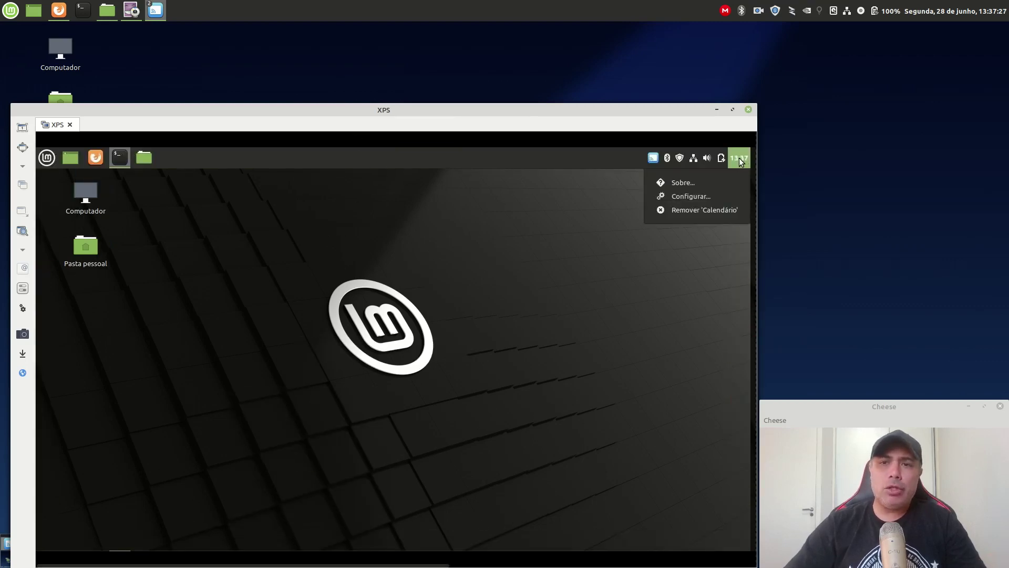
click(712, 195)
click(531, 250)
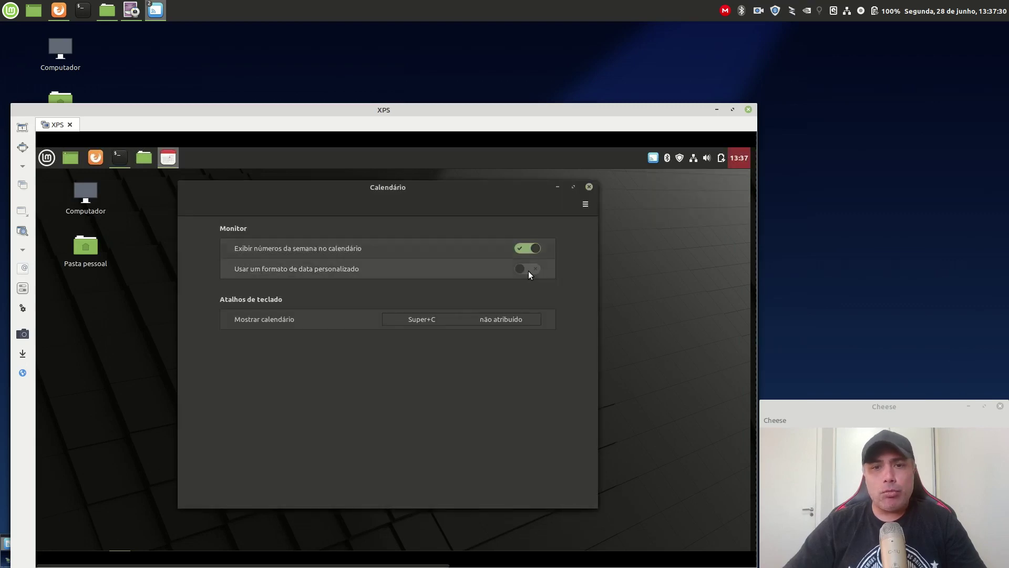
click(529, 270)
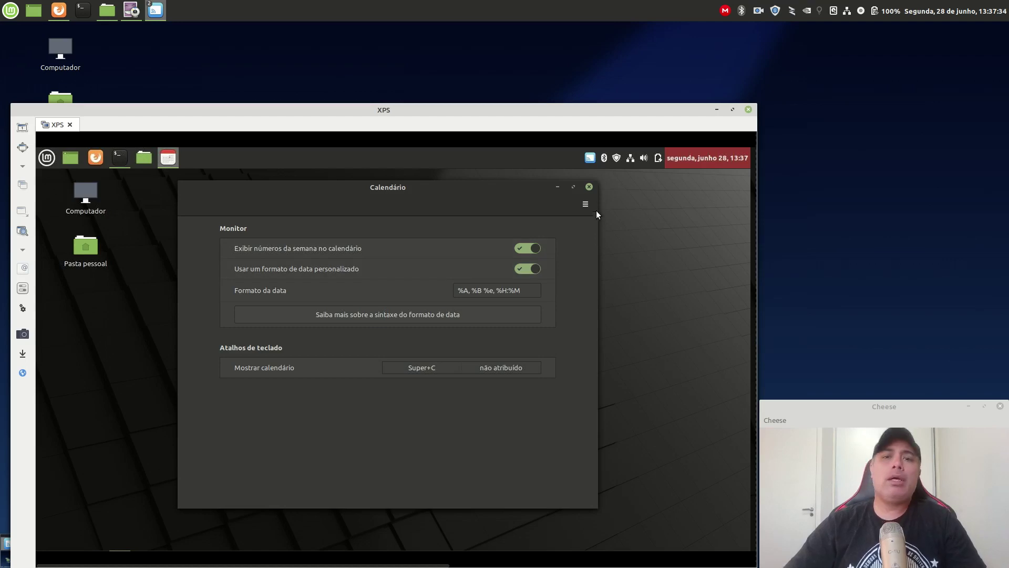
click(589, 186)
- Set the Gerenciador de energia applet to always show all batteries and display both percentage and remaining time, then close its settings
right_click(658, 160)
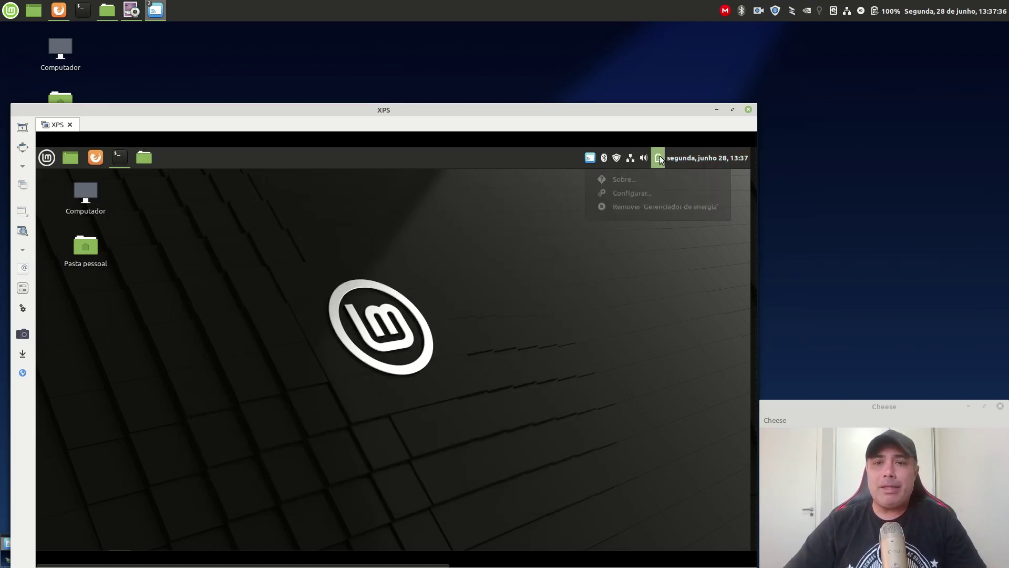
click(641, 196)
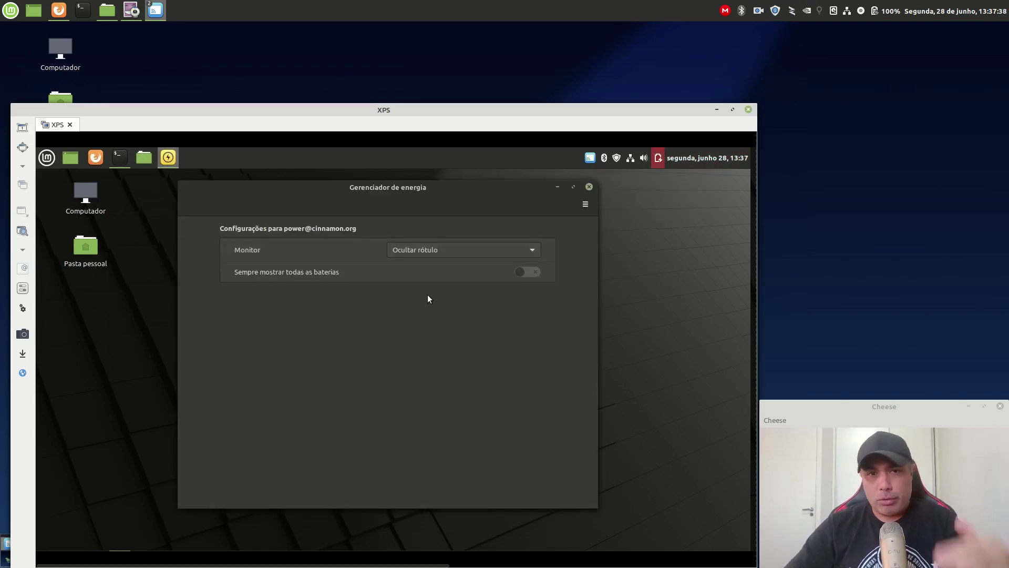
click(526, 271)
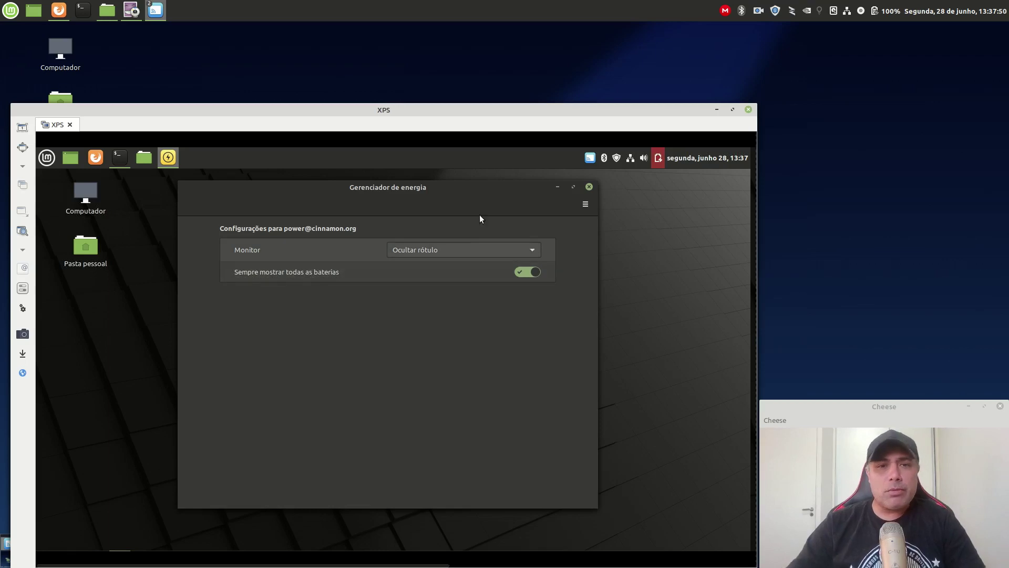
click(534, 249)
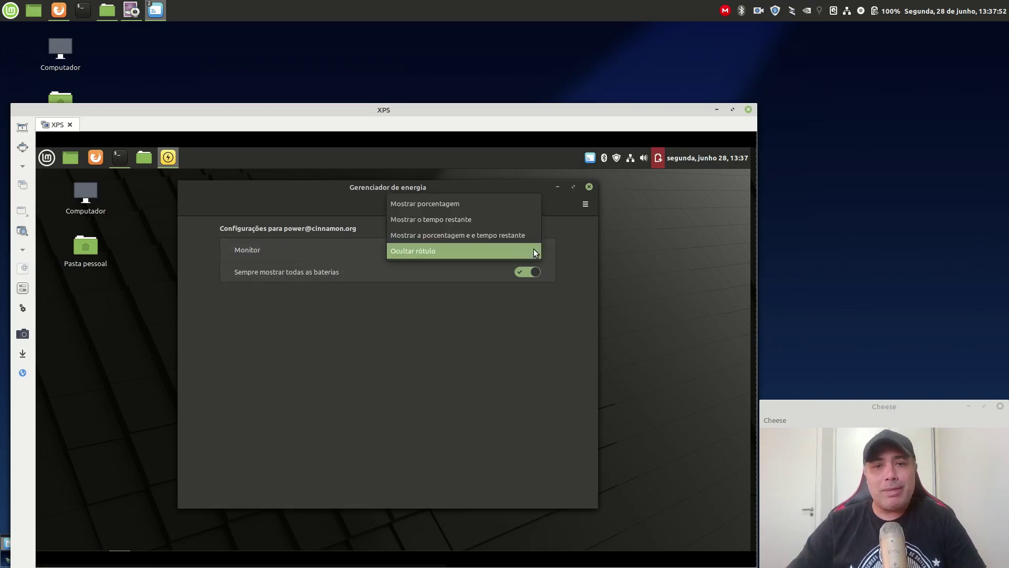
click(499, 234)
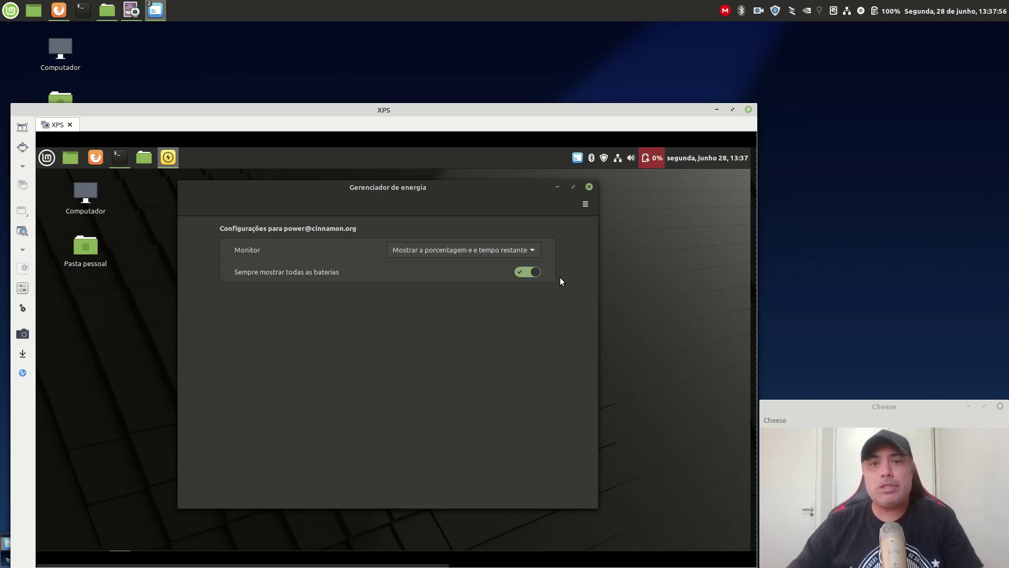
click(589, 187)
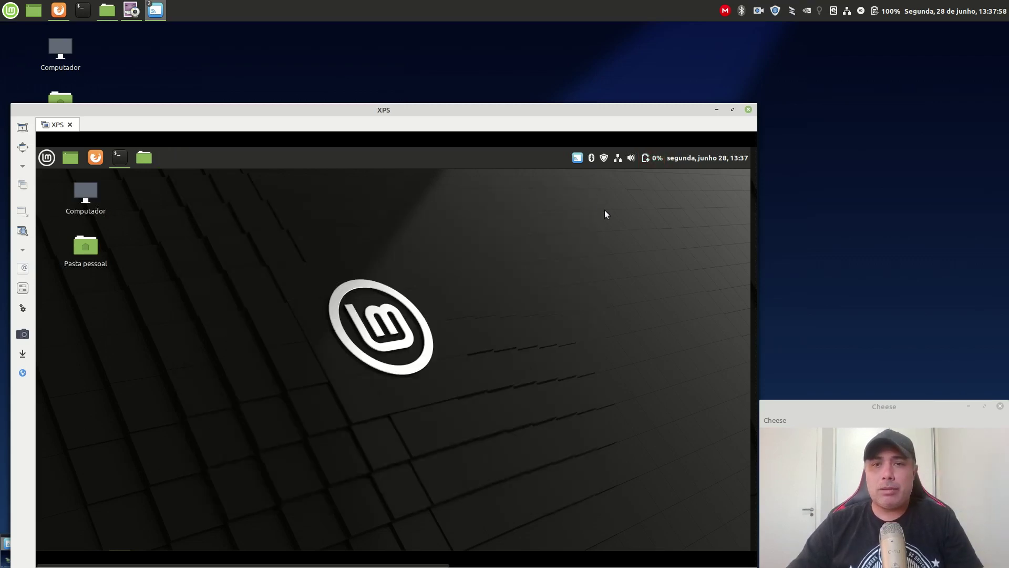
- Launch Cairo-Dock on the remote desktop and accept the use of OpenGL
click(46, 159)
text(cai)
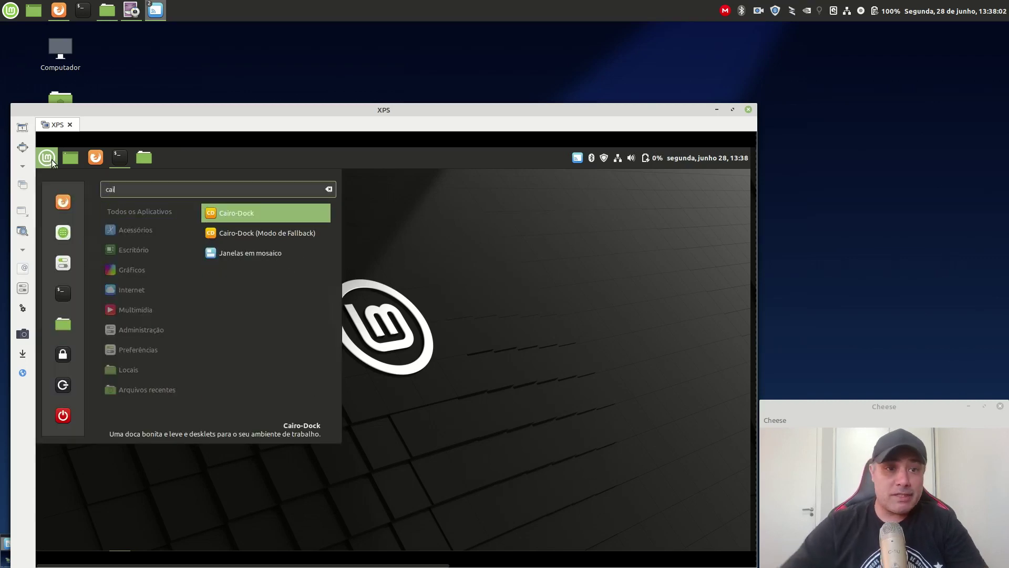
click(248, 215)
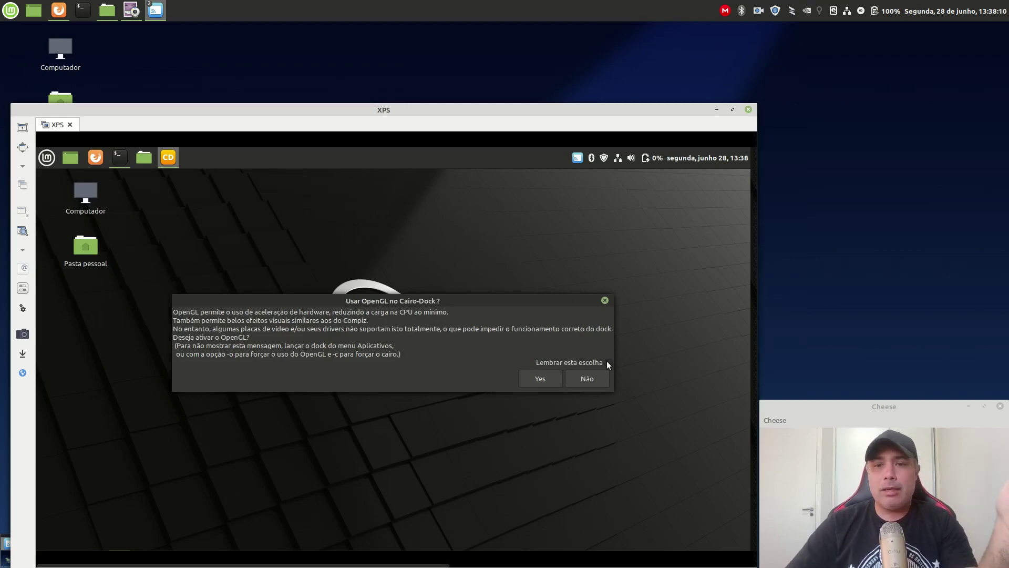
click(541, 379)
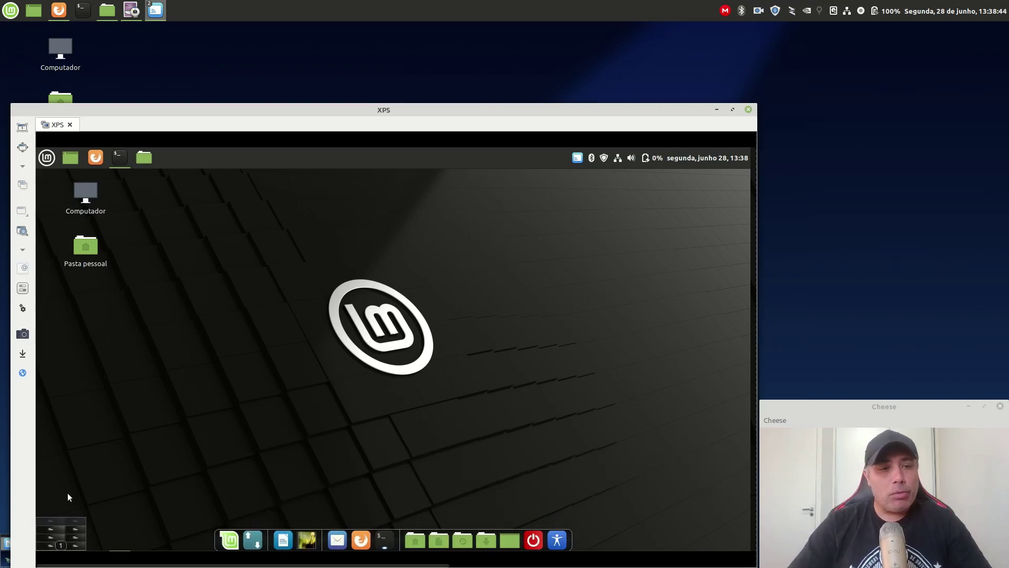
right_click(65, 537)
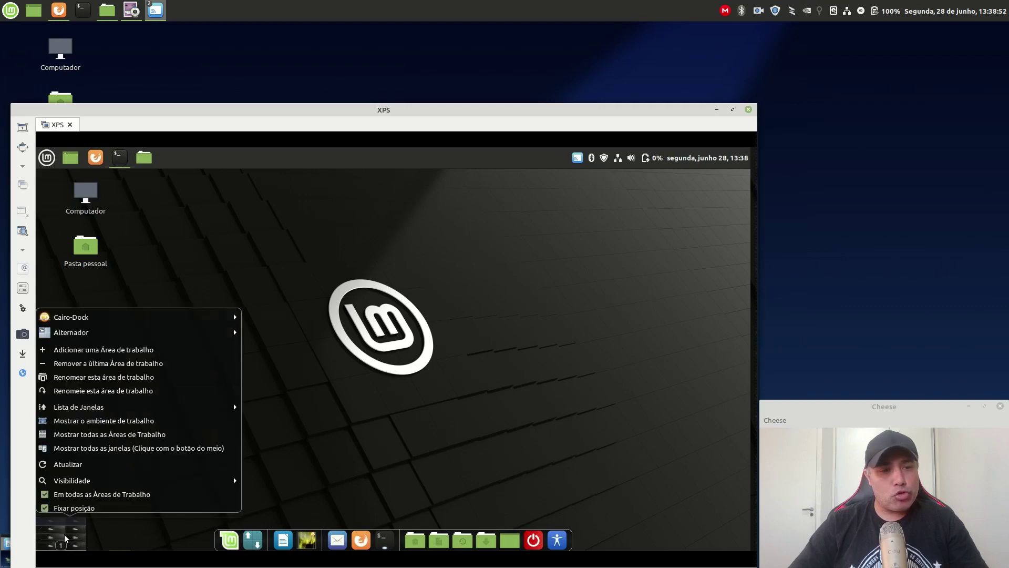
mouse_move(112, 484)
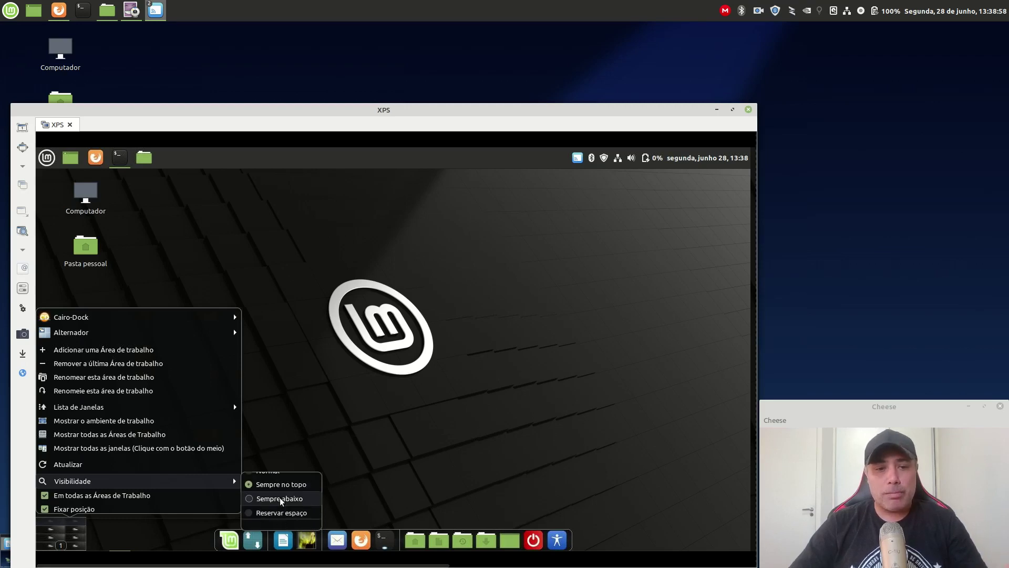
click(280, 498)
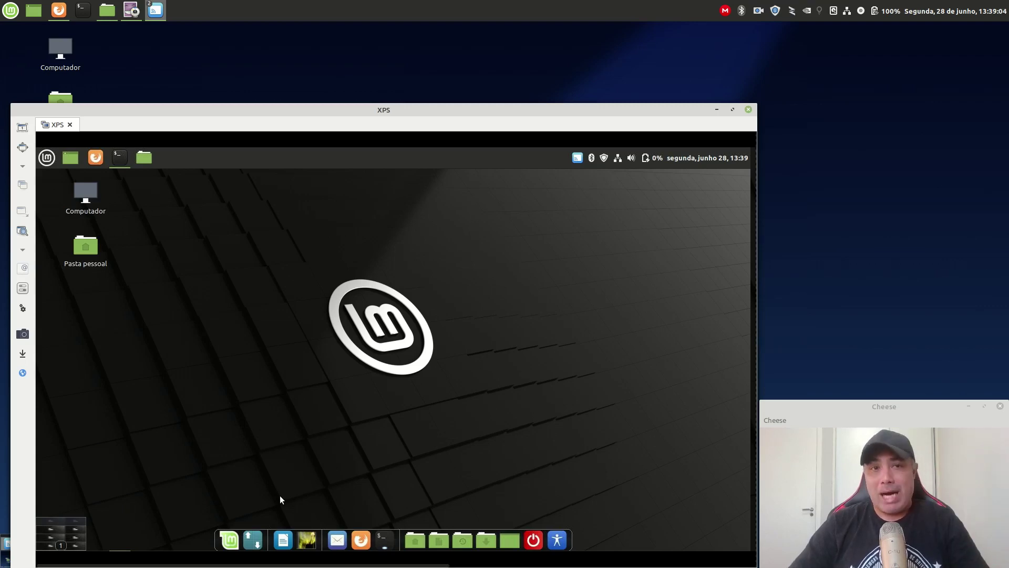
- Add Cairo-Dock to Aplicativos da Inicialização in the system settings by choosing it from the installed applications
click(46, 158)
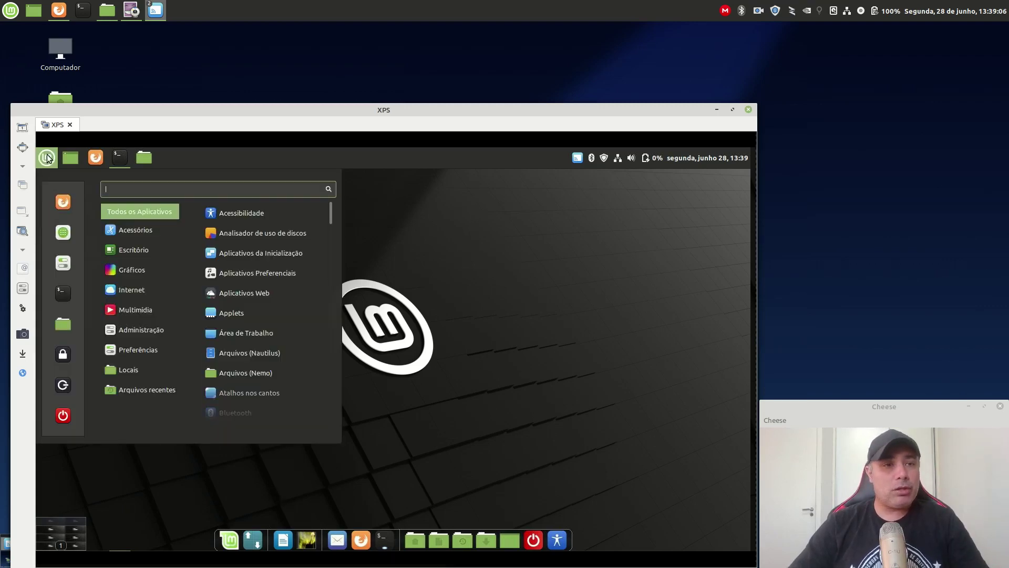
click(66, 266)
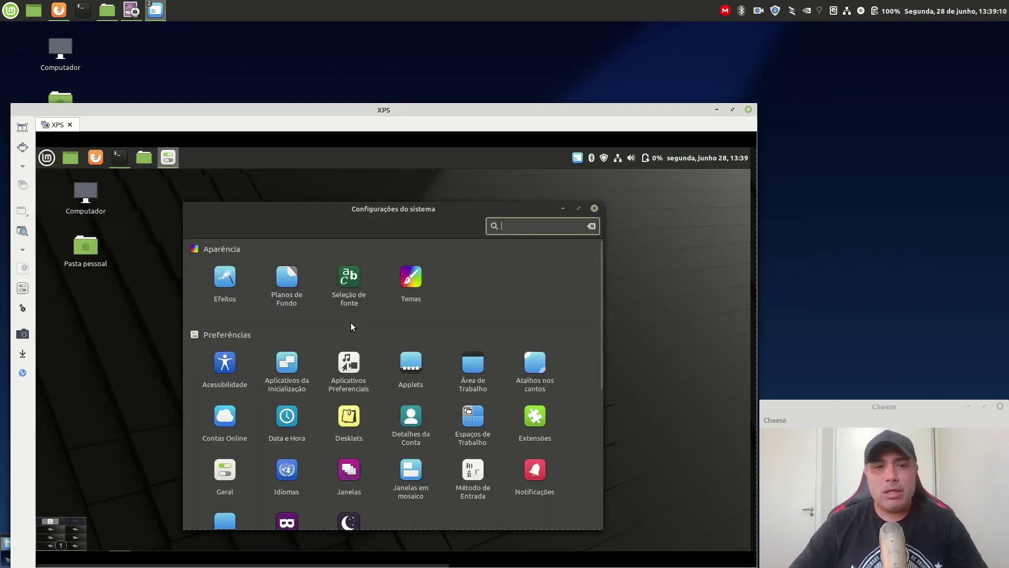
click(287, 364)
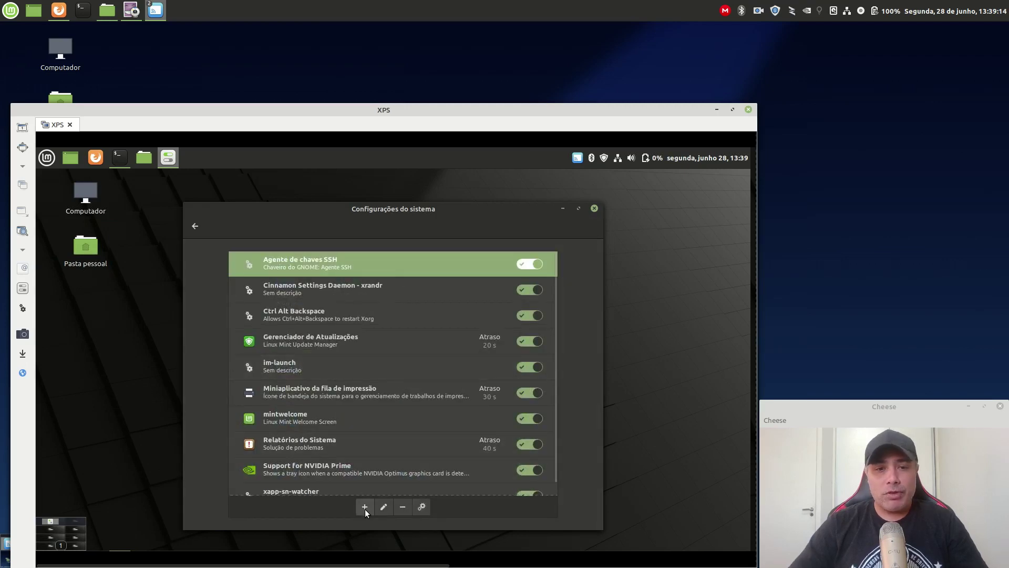
click(364, 507)
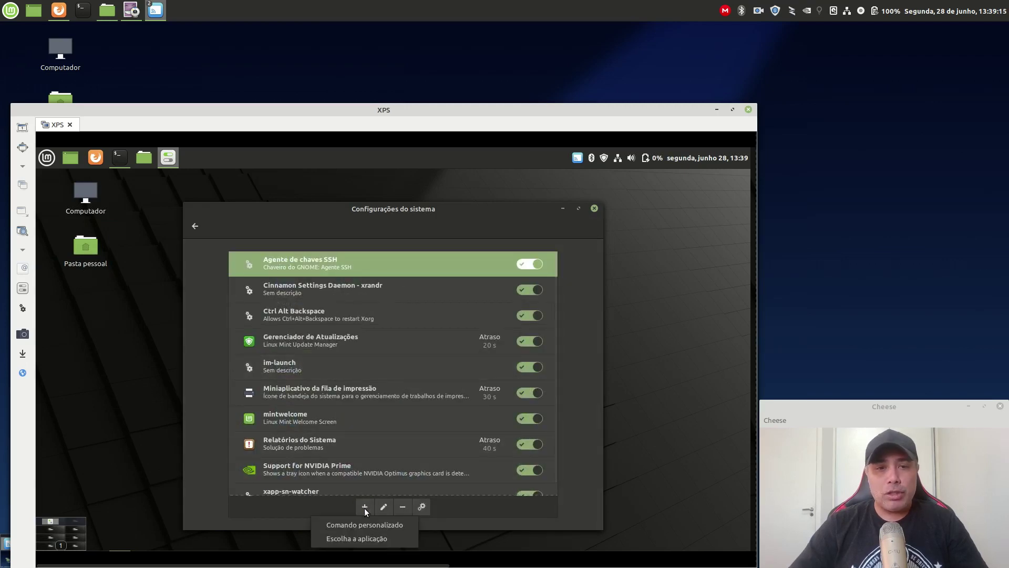
click(368, 539)
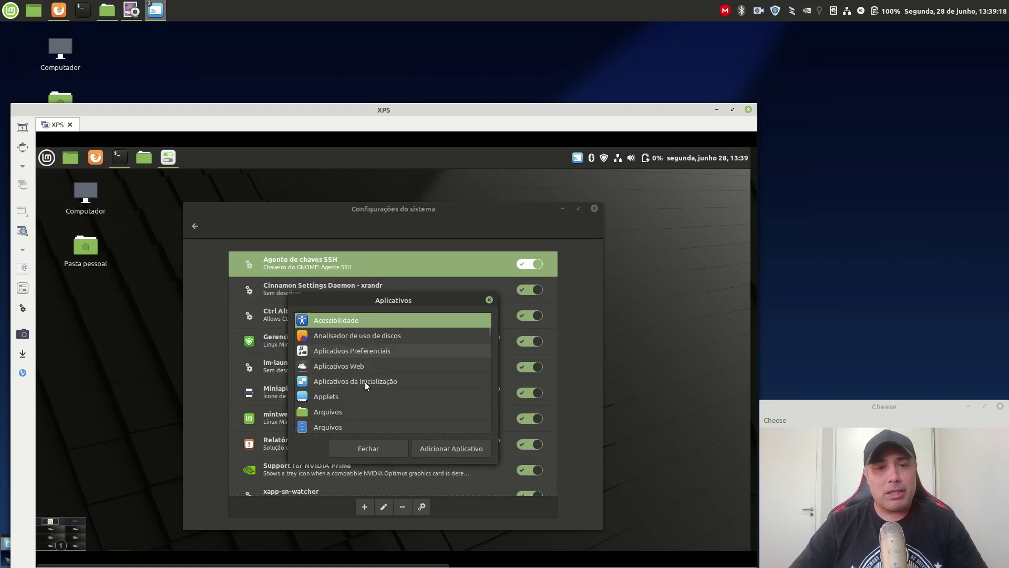
scroll(361, 417, down, 3)
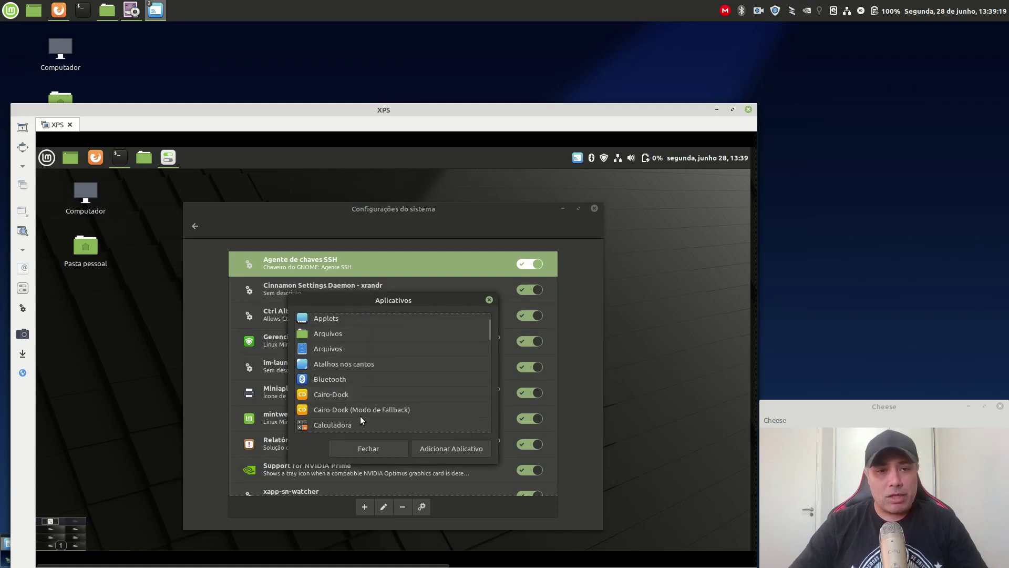
click(340, 395)
click(449, 449)
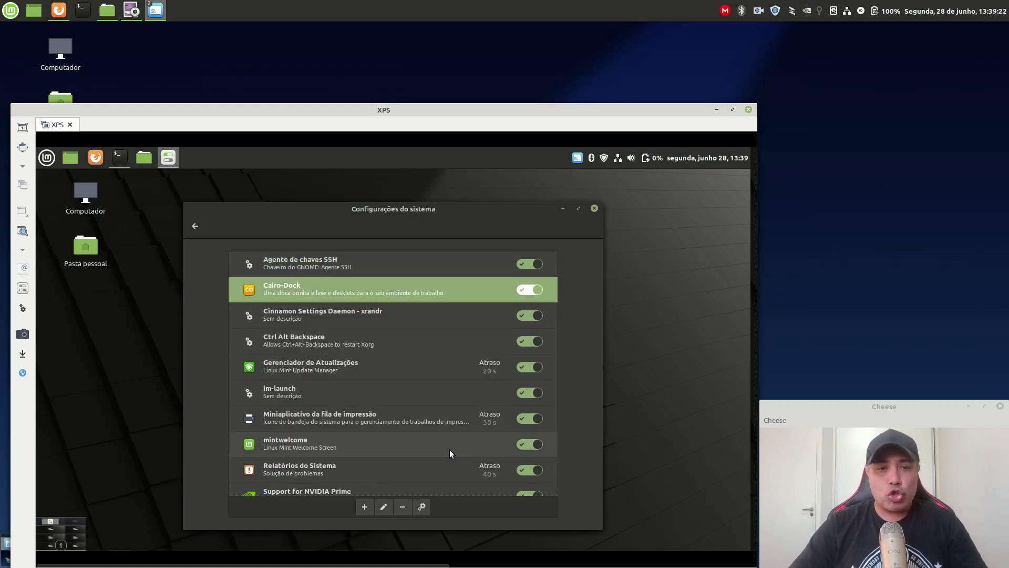
- Set the Cairo-Dock startup entry's delay to 3 seconds, save it, and close the system settings
click(383, 507)
click(409, 401)
click(408, 401)
click(408, 401)
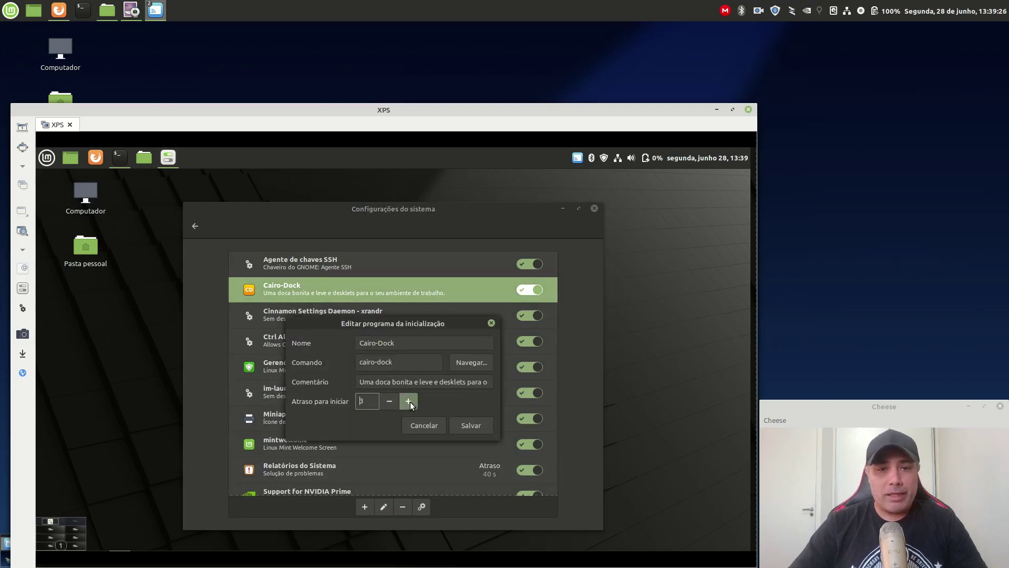
click(470, 426)
click(593, 209)
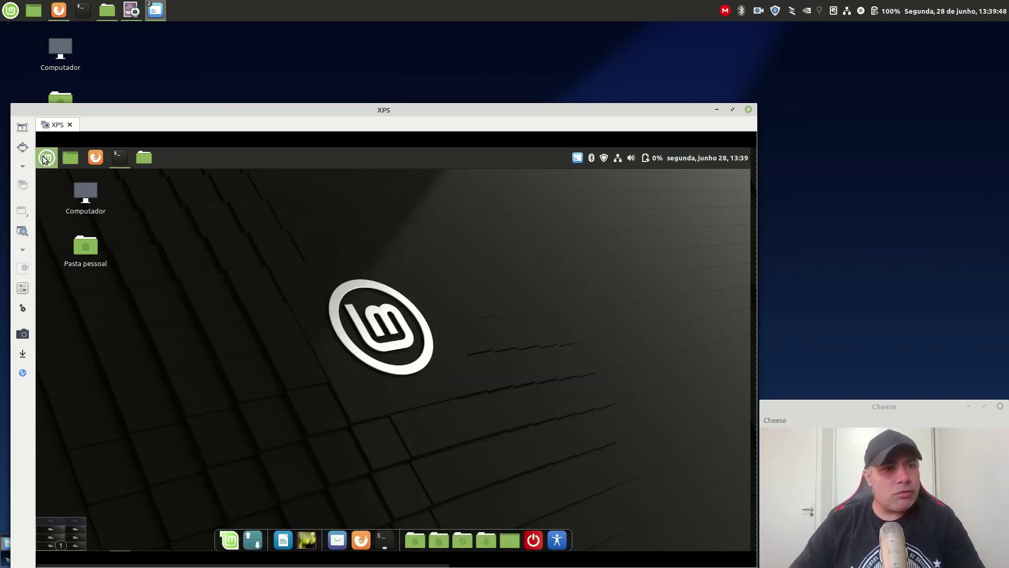
- Launch Cheese to check the notebook's webcam image, then close it
click(45, 158)
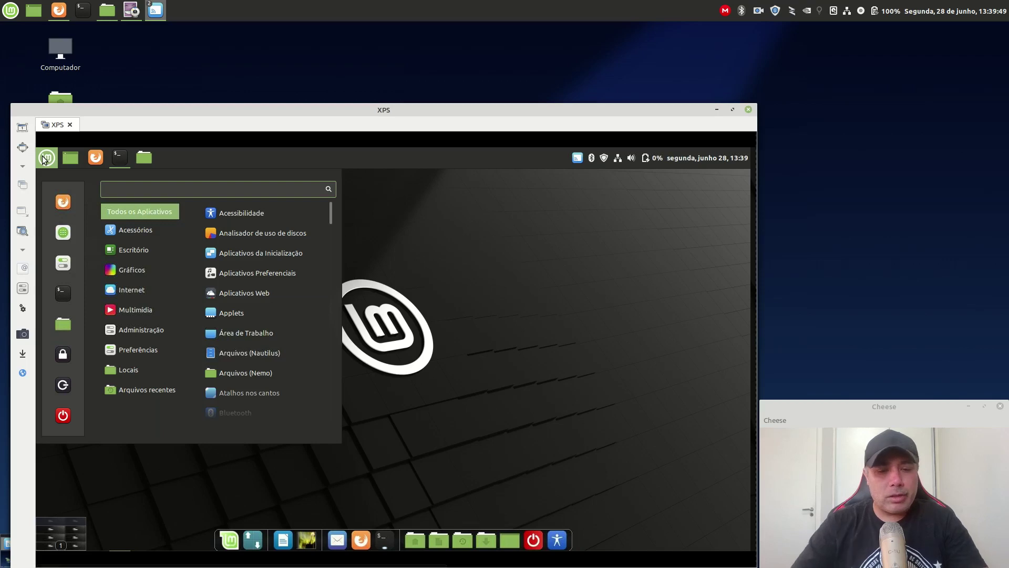
text(chee)
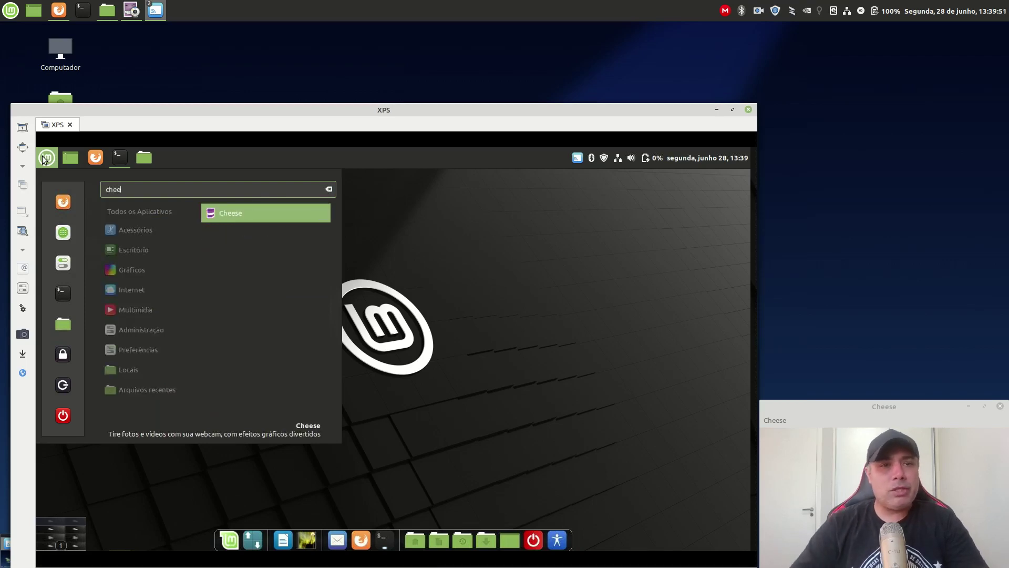
click(241, 212)
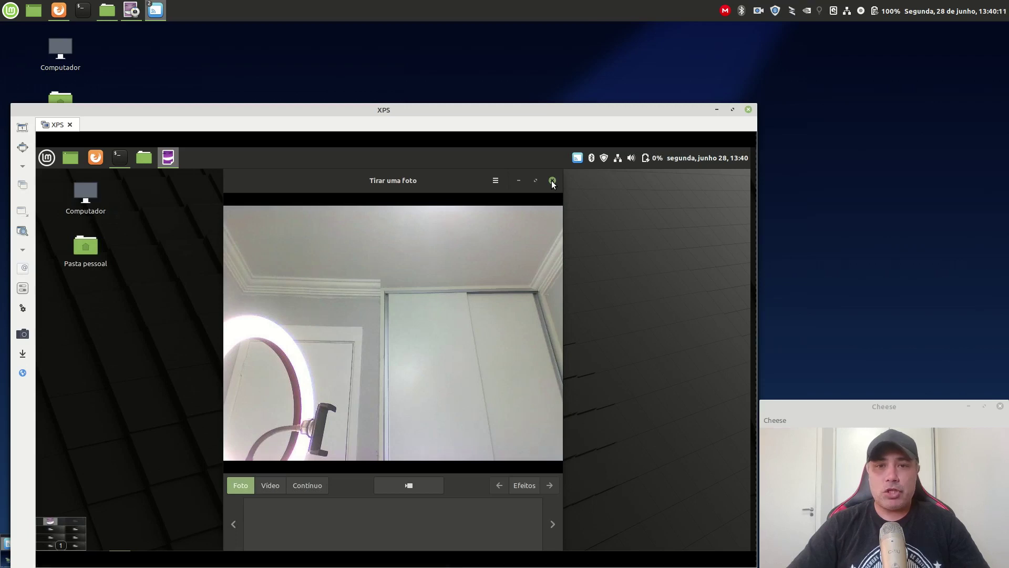
click(552, 181)
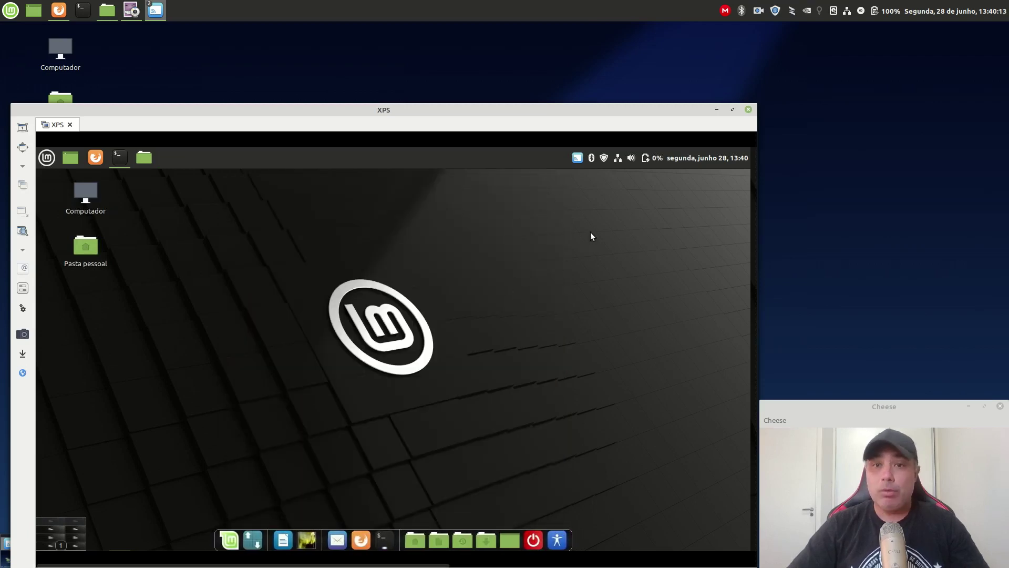
- Show the available wireless networks in the network applet, expanding the additional entries under Mais
click(618, 160)
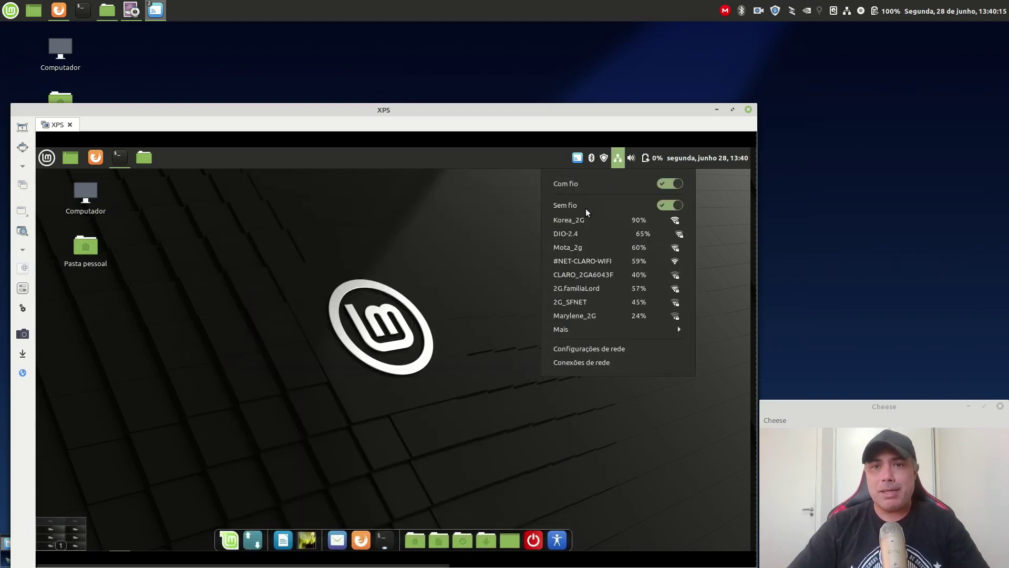
click(573, 333)
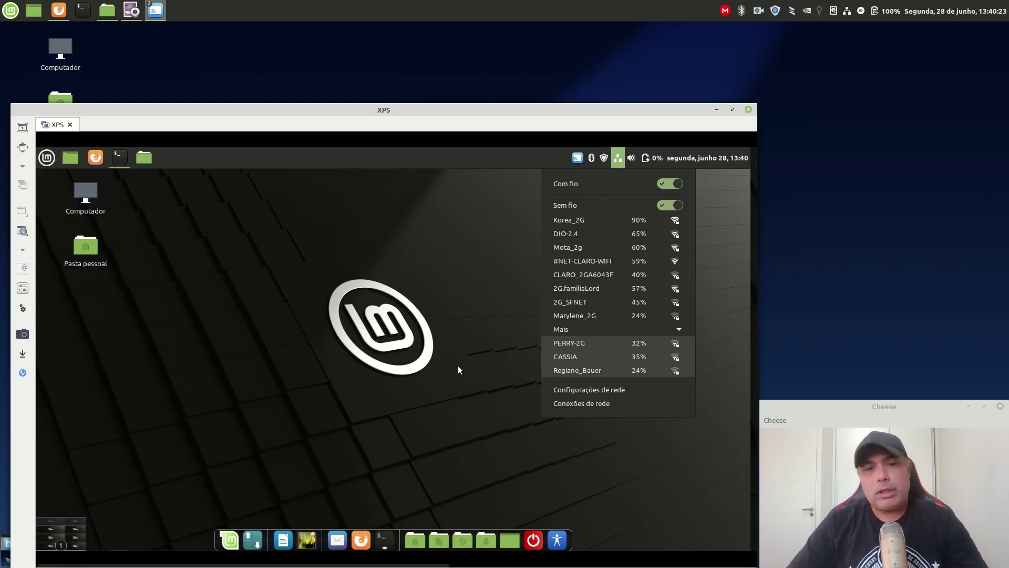
- Find the NVIDIA and Intel Graphics driver section in the guide, then launch Gerenciador de Drivers and authenticate with the account password
click(457, 385)
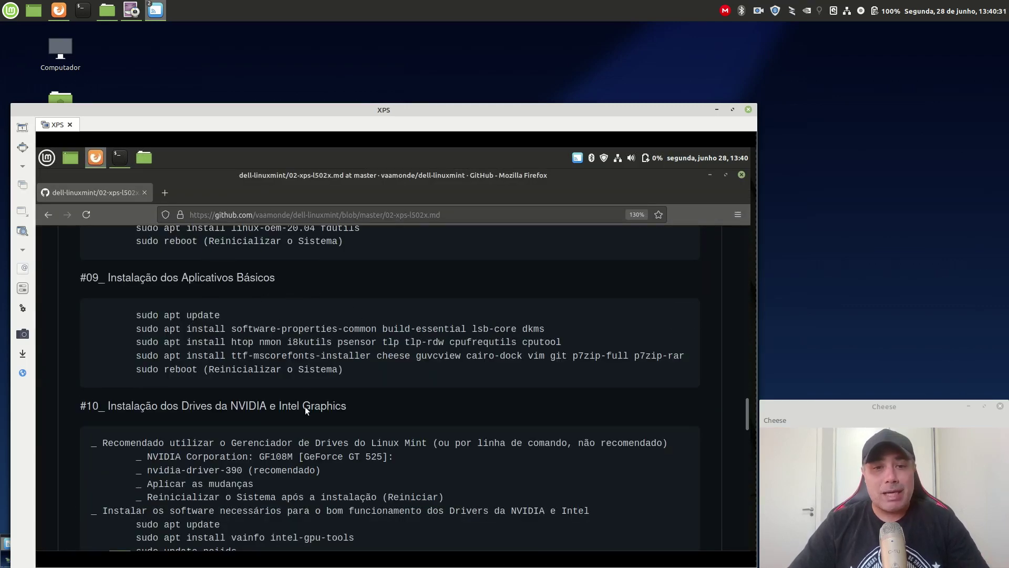
scroll(305, 406, down, 3)
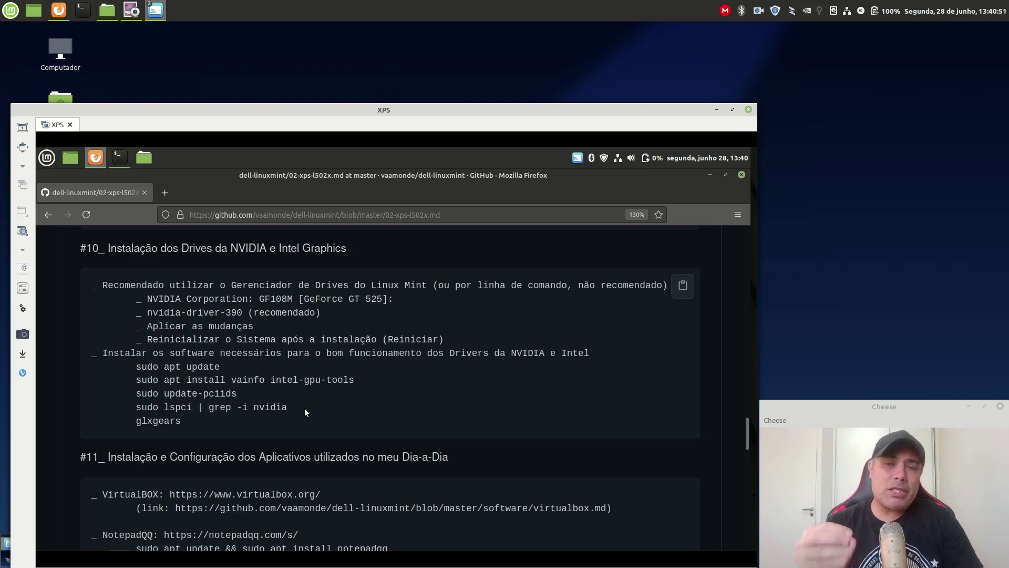
click(47, 157)
text(dri)
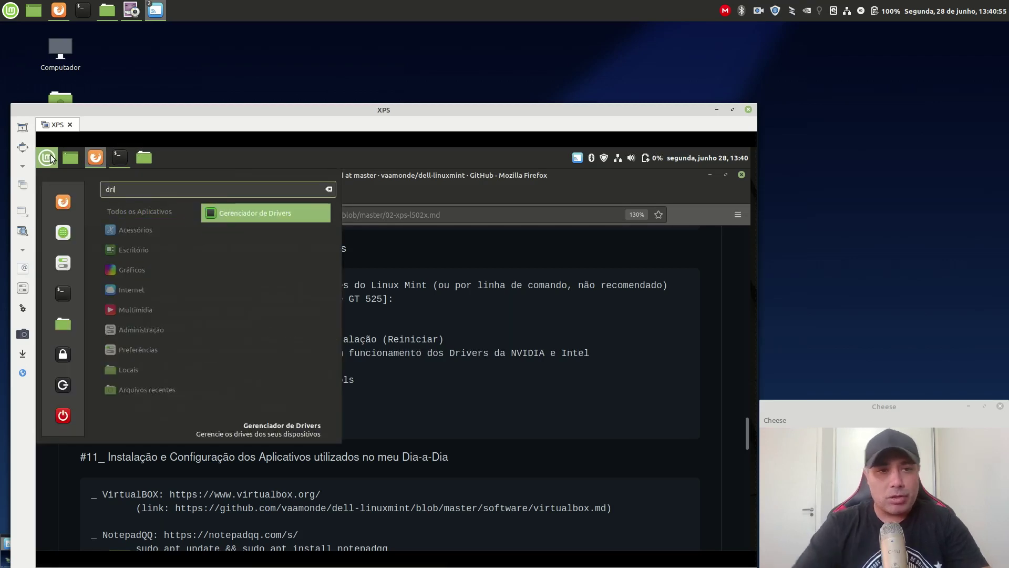
click(251, 214)
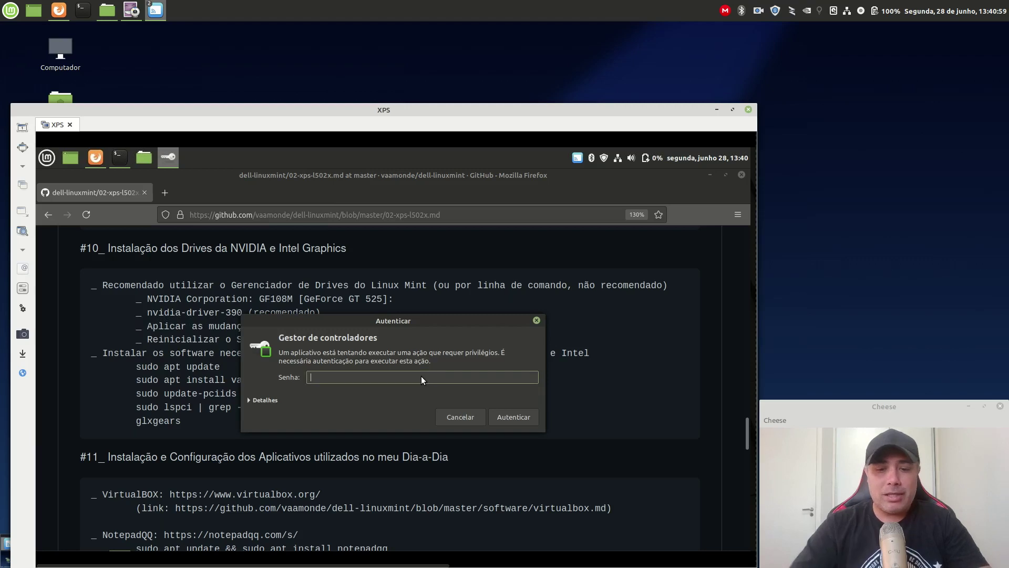
text(•••••••)
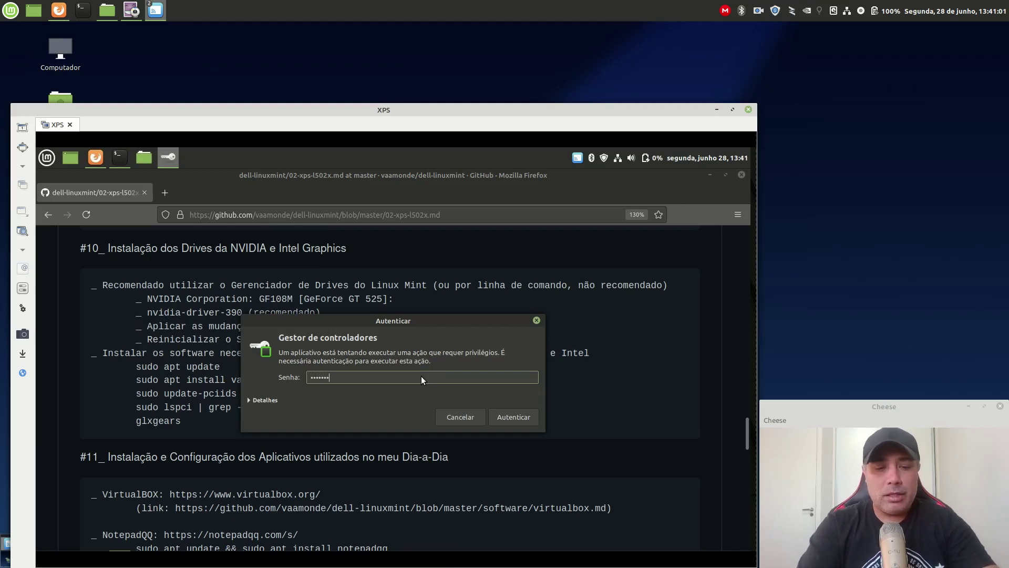
text(•••••)
key(Return)
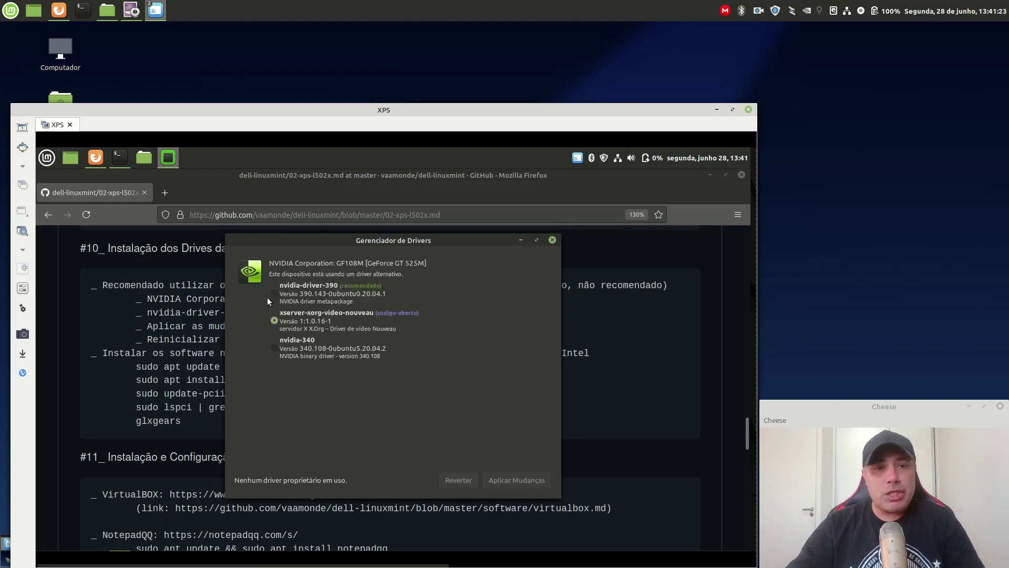
- Select the recommended nvidia-driver-390 for the GeForce GT 525M and apply the driver change
click(278, 292)
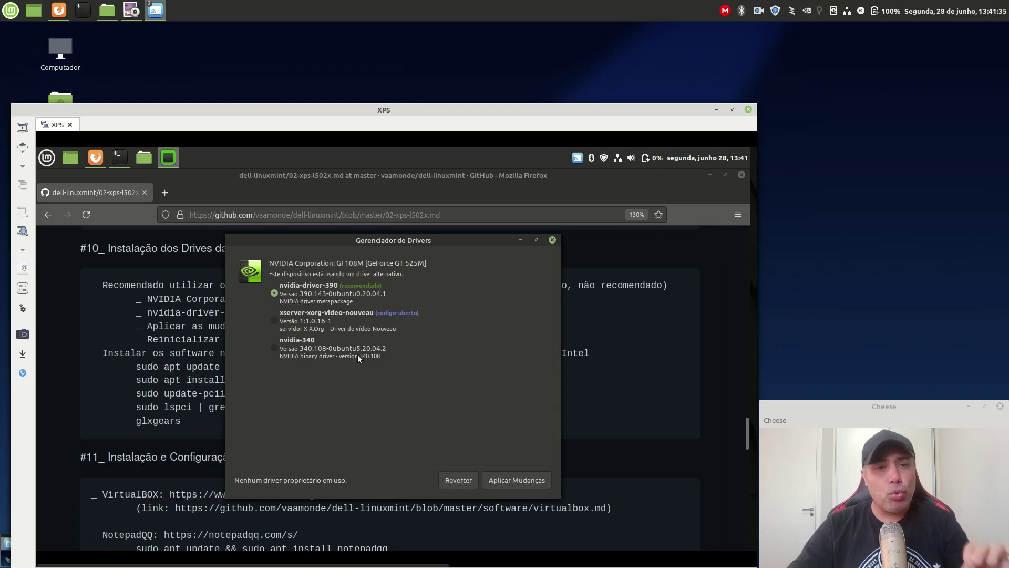
click(519, 480)
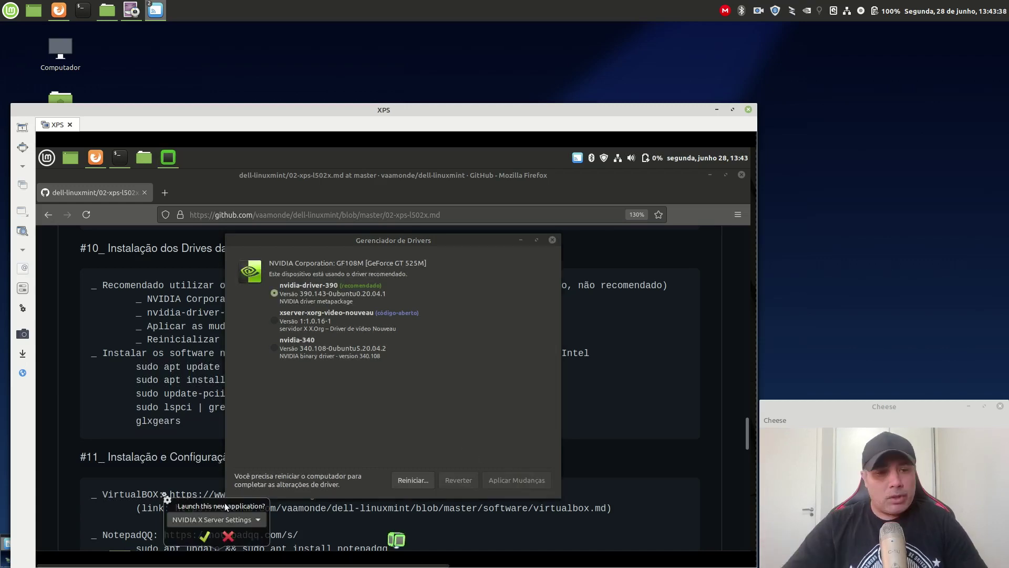
- Launch NVIDIA X Server Settings from the dock's new-application offer, quit it, and restart the computer to complete the driver change
click(206, 536)
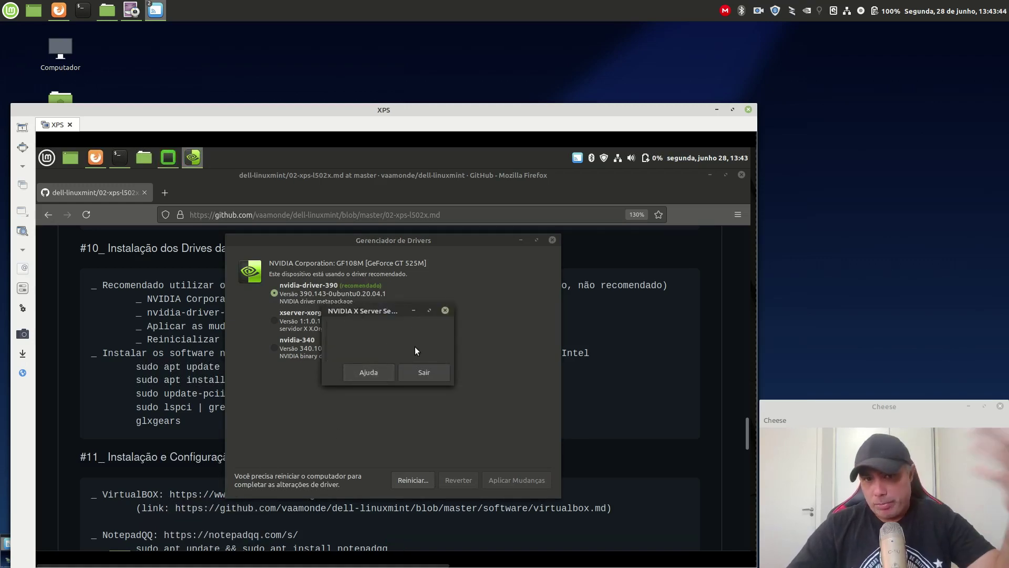
click(430, 373)
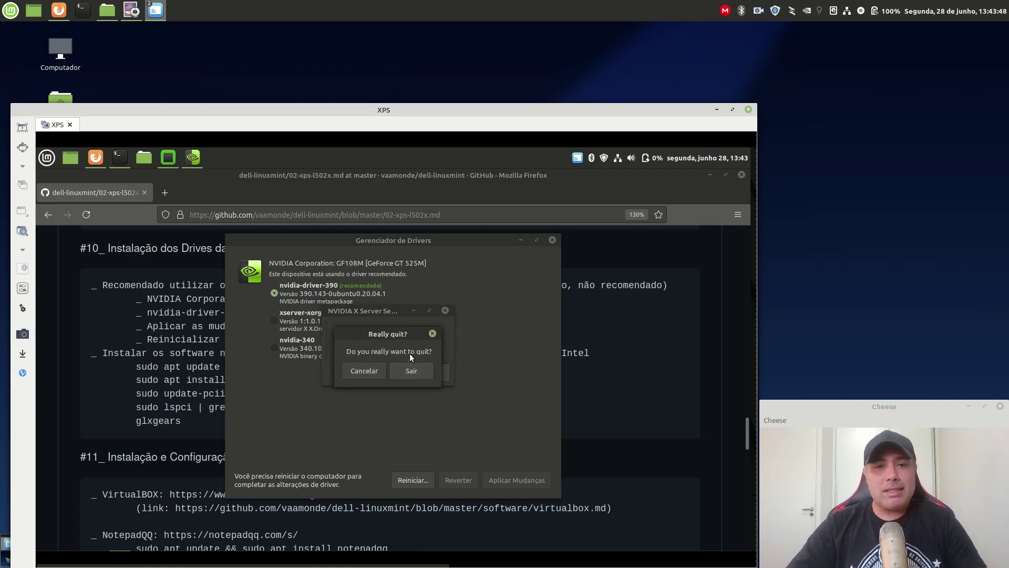
click(412, 371)
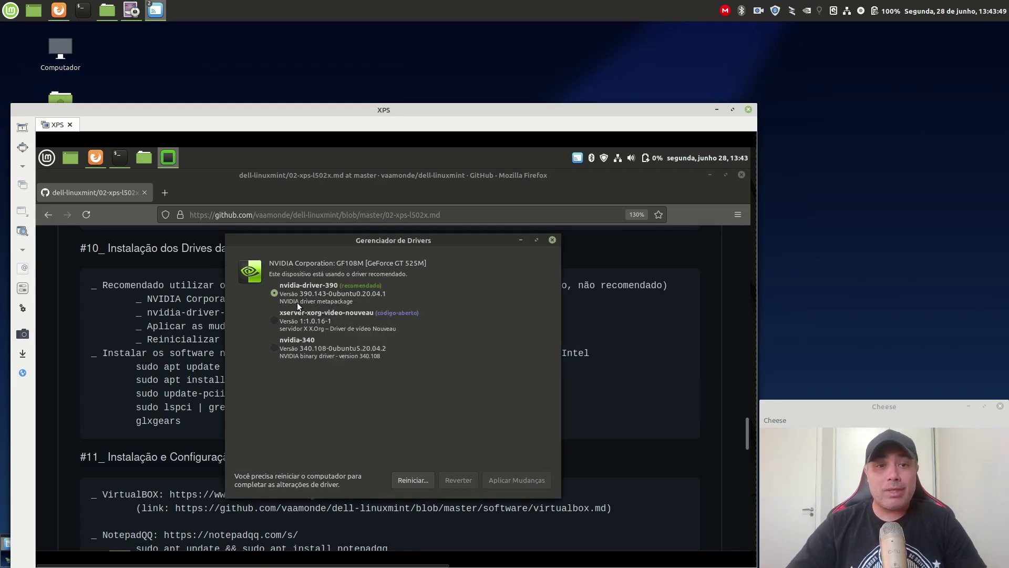
click(415, 480)
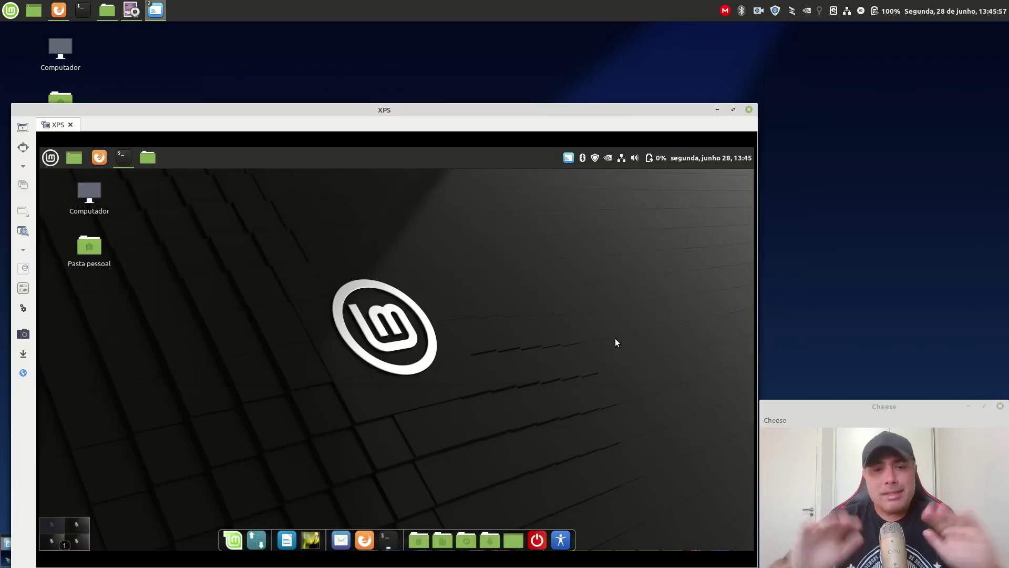
- Open the NVIDIA settings from the graphics applet and review the server information, display configuration, X Screen 0 and XVideo pages
click(608, 158)
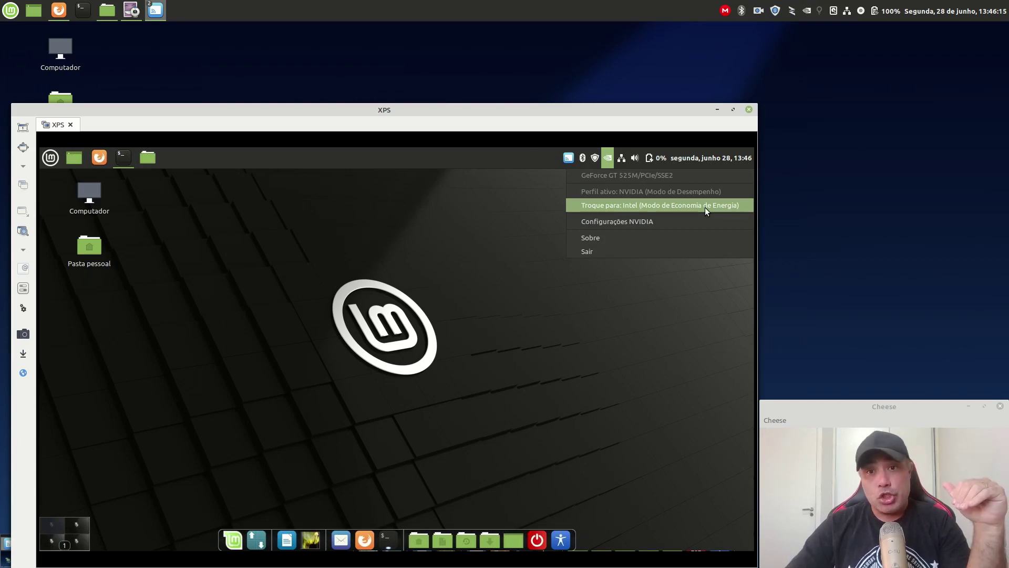
click(648, 224)
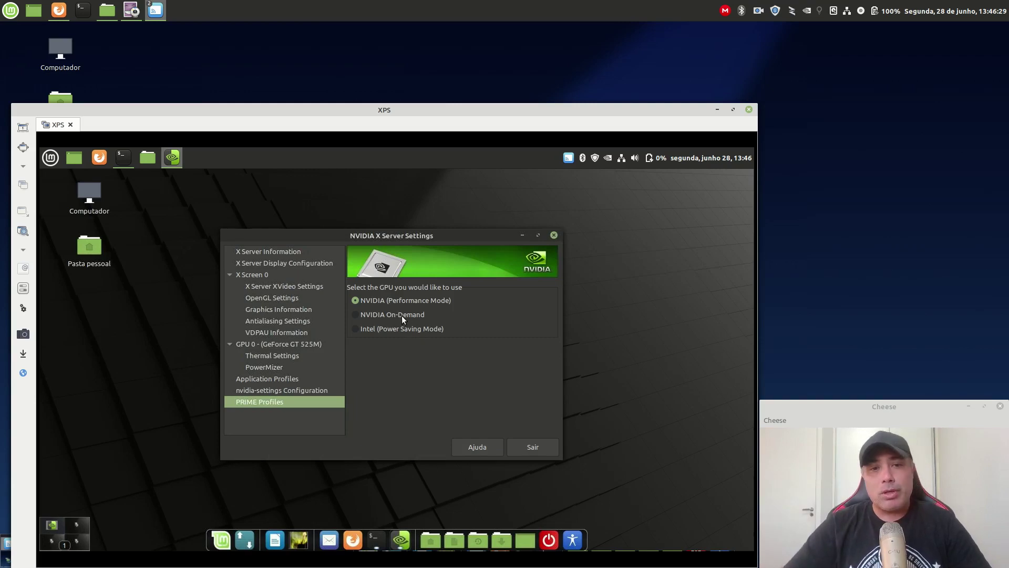
click(287, 253)
click(301, 263)
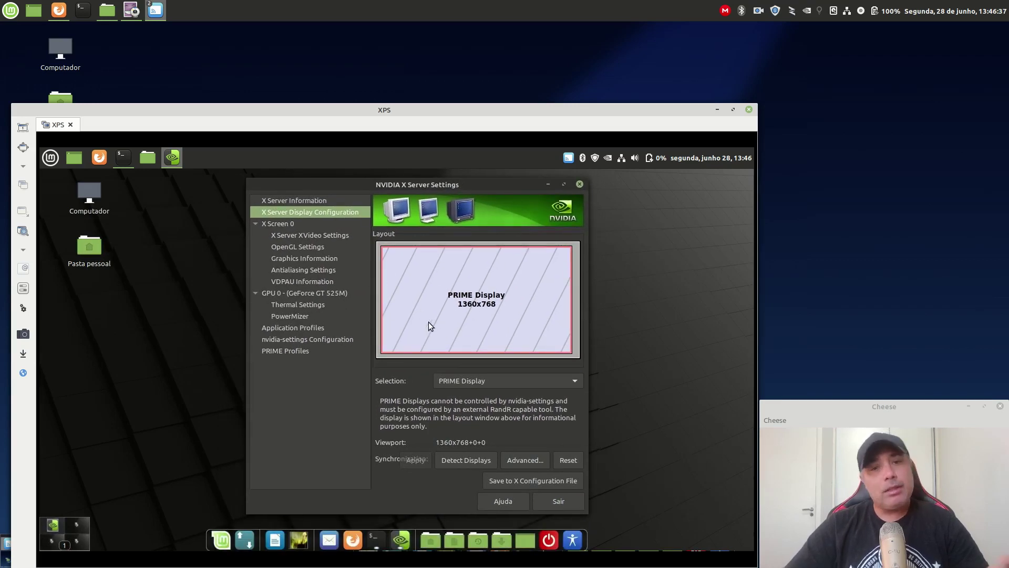
click(284, 225)
click(310, 235)
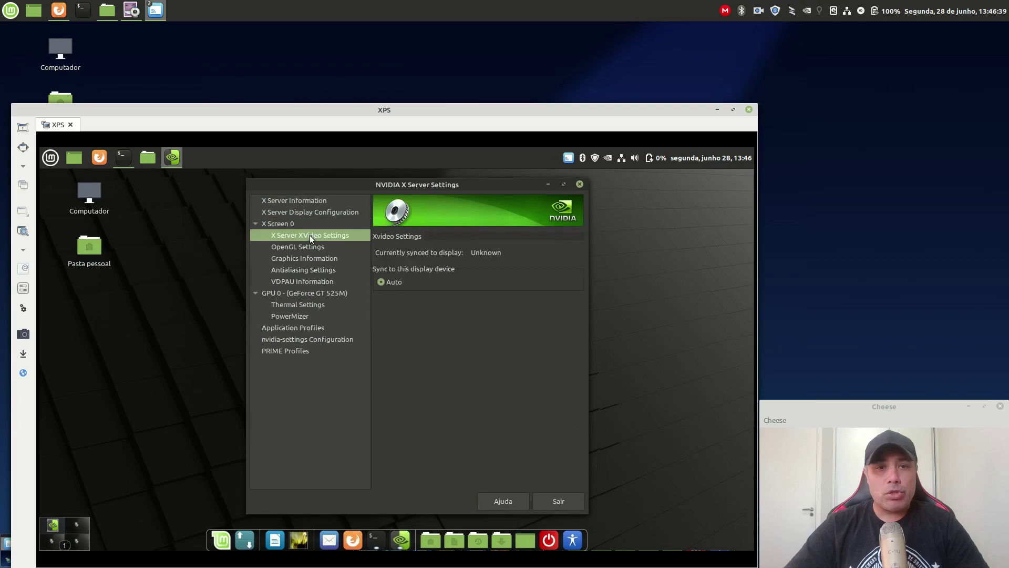
- Set Image Settings to High Performance in the OpenGL Settings of X Screen 0
click(311, 248)
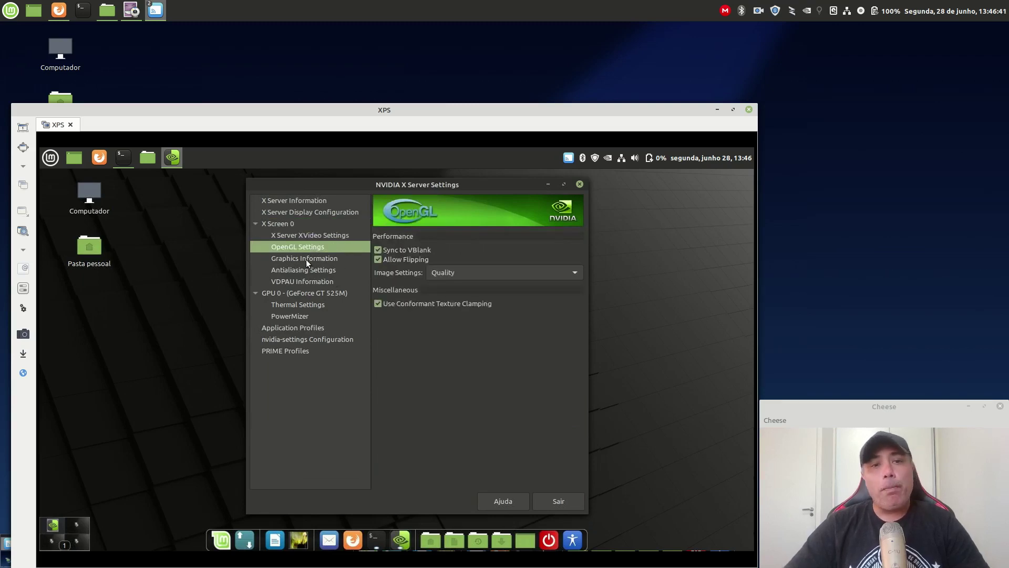
click(480, 275)
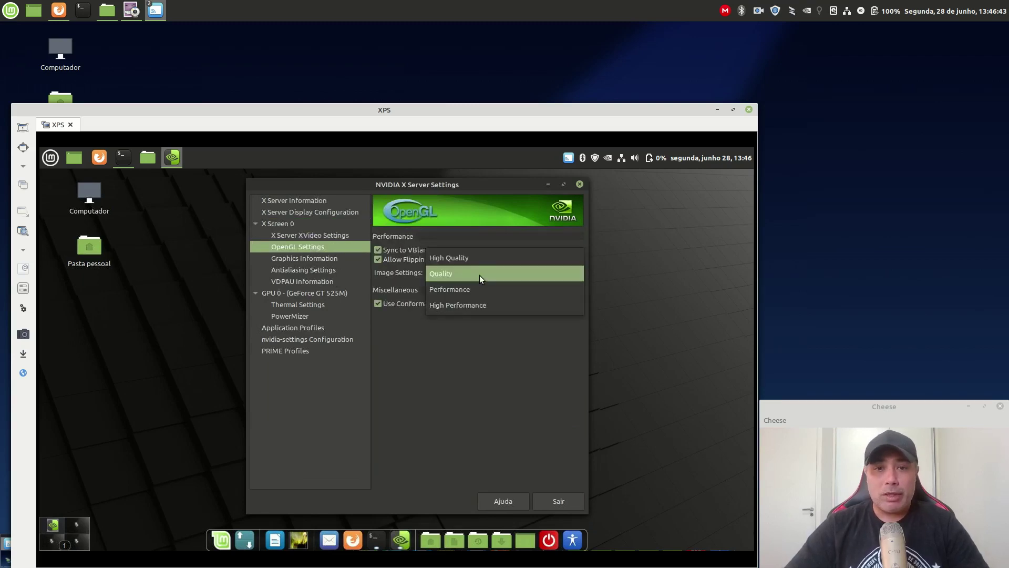
click(472, 307)
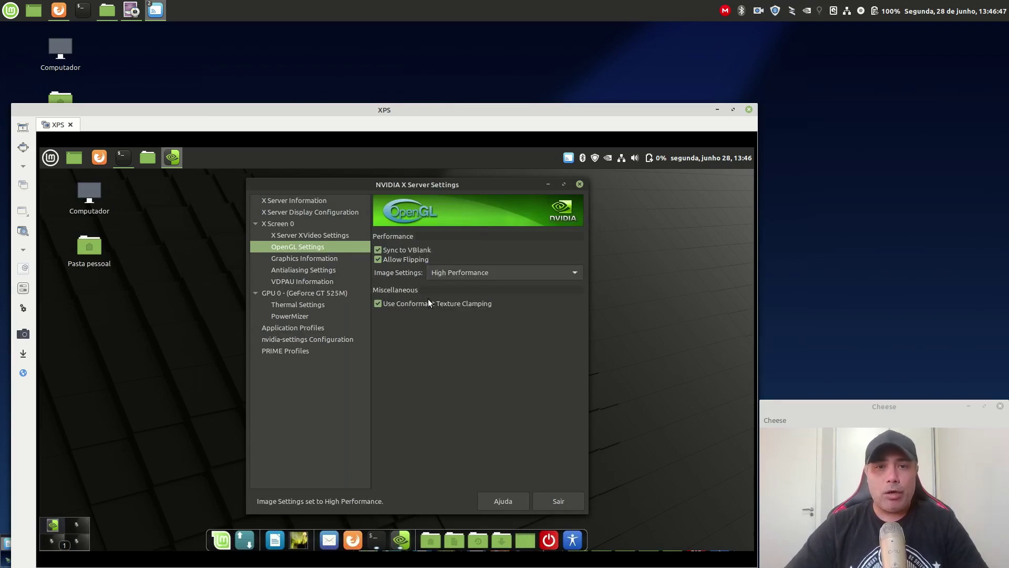
- Review the Graphics Information, Antialiasing, VDPAU, GPU 0 and Thermal Settings pages
click(320, 259)
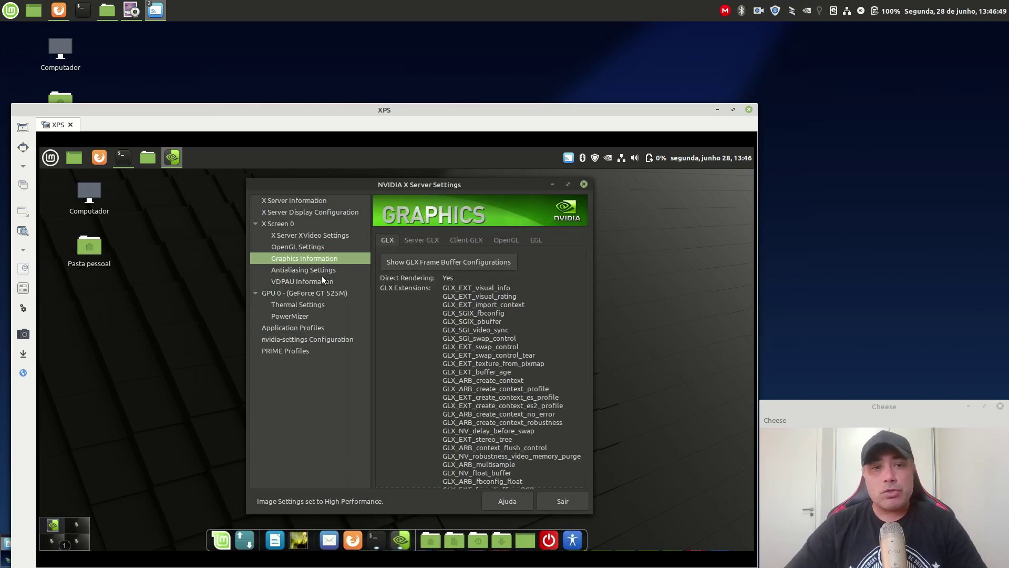
click(319, 270)
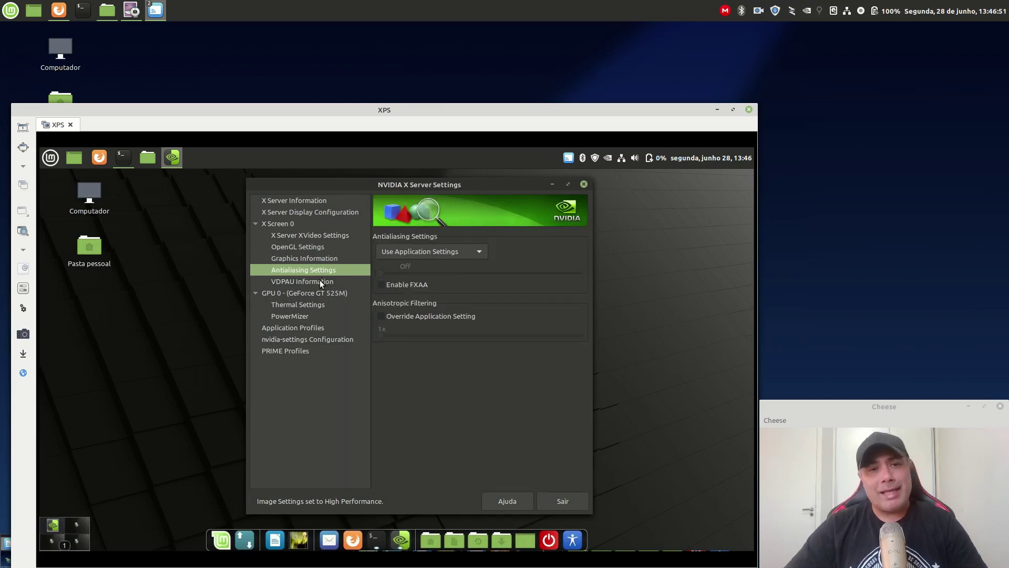
click(320, 282)
click(319, 294)
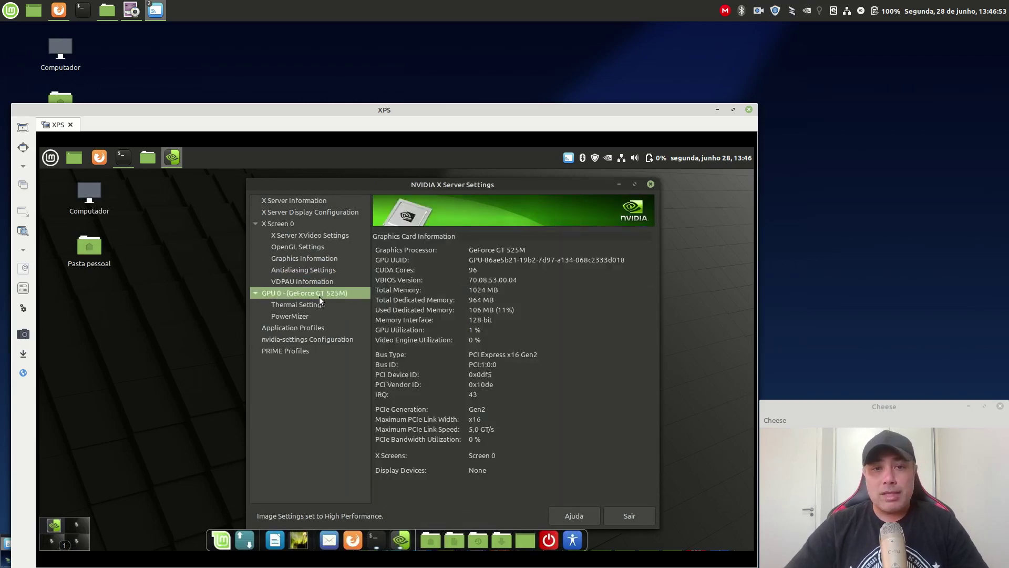
click(314, 302)
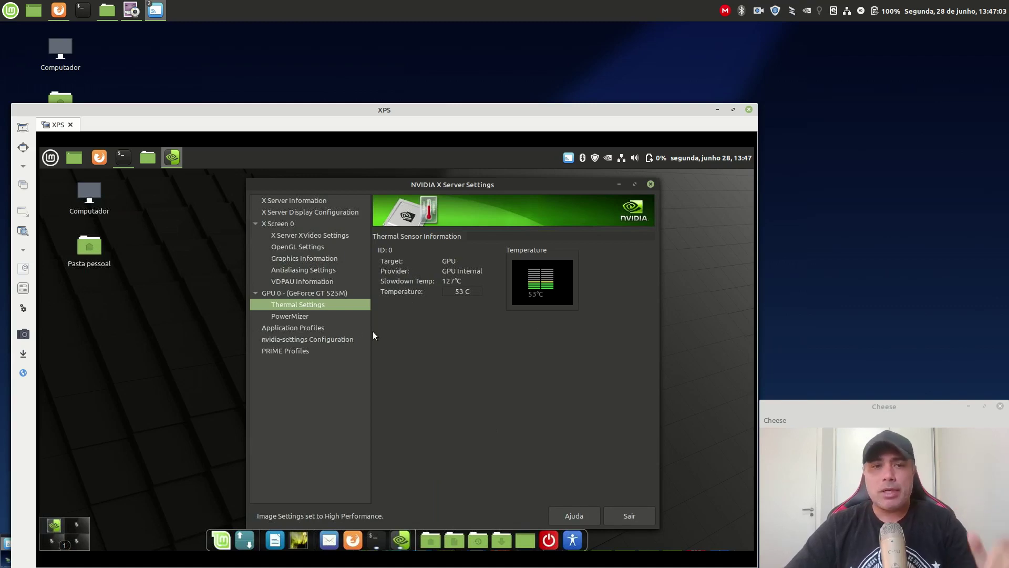
- Set the PowerMizer Preferred Mode of GPU 0 to Prefer Maximum Performance
click(293, 315)
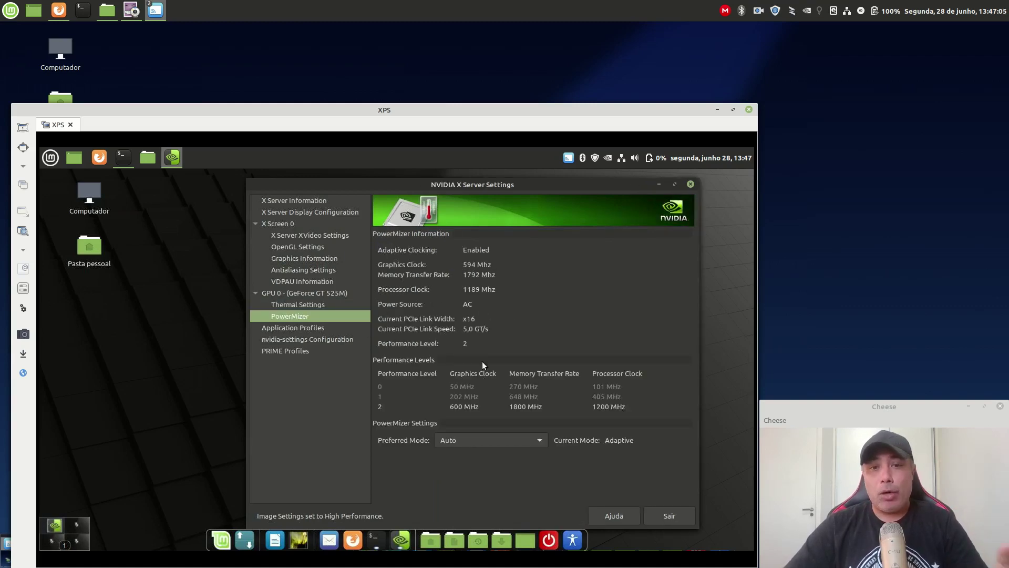
click(487, 439)
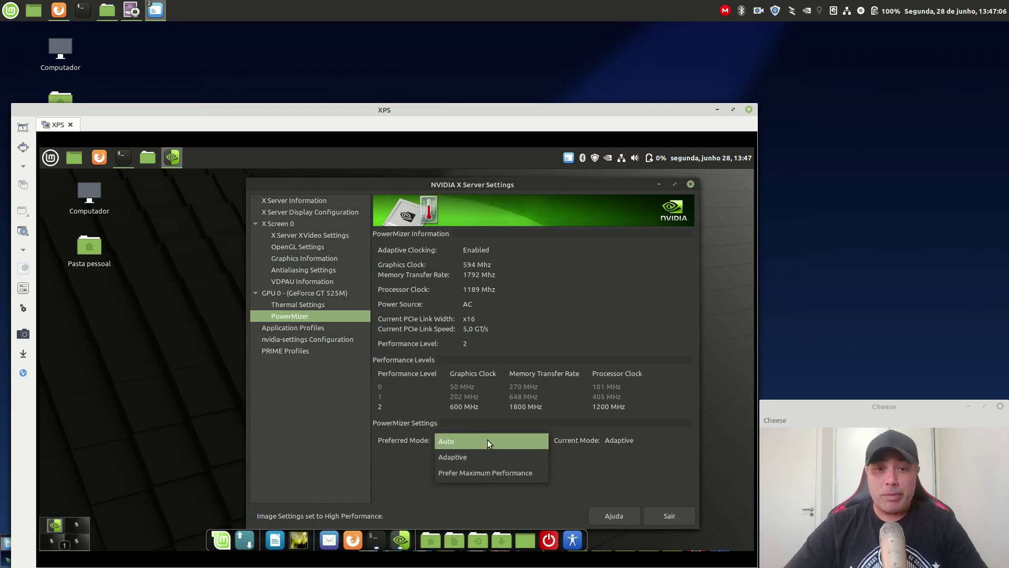
click(487, 473)
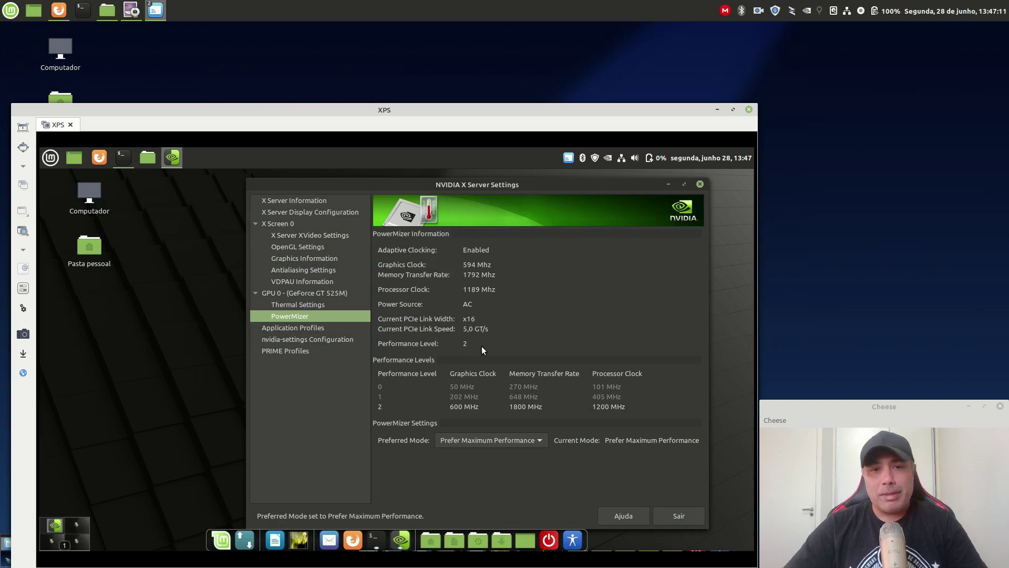
- Save the current NVIDIA configuration as .nvidia-settings-rc in the home folder and quit NVIDIA X Server Settings
click(315, 328)
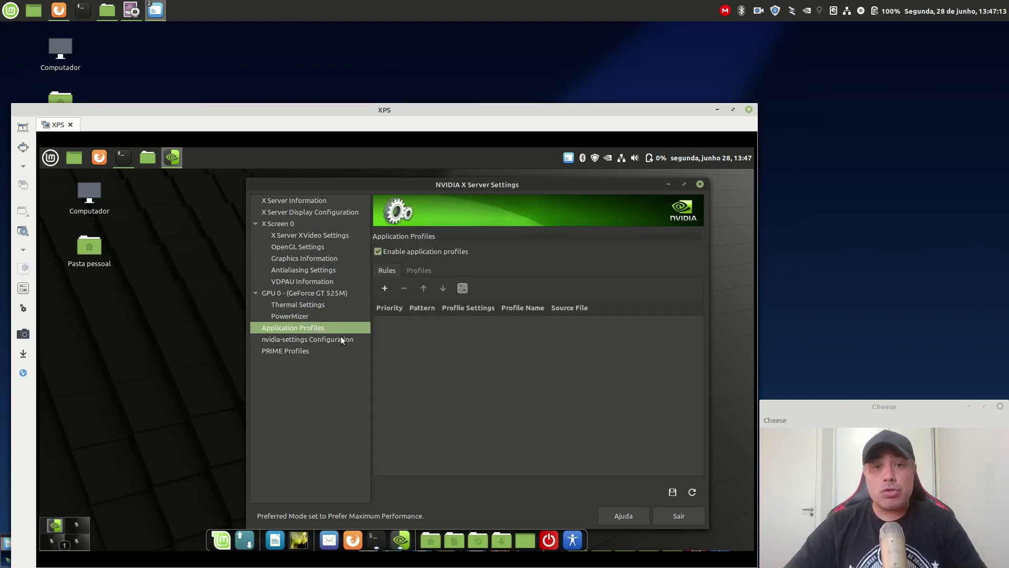
click(340, 338)
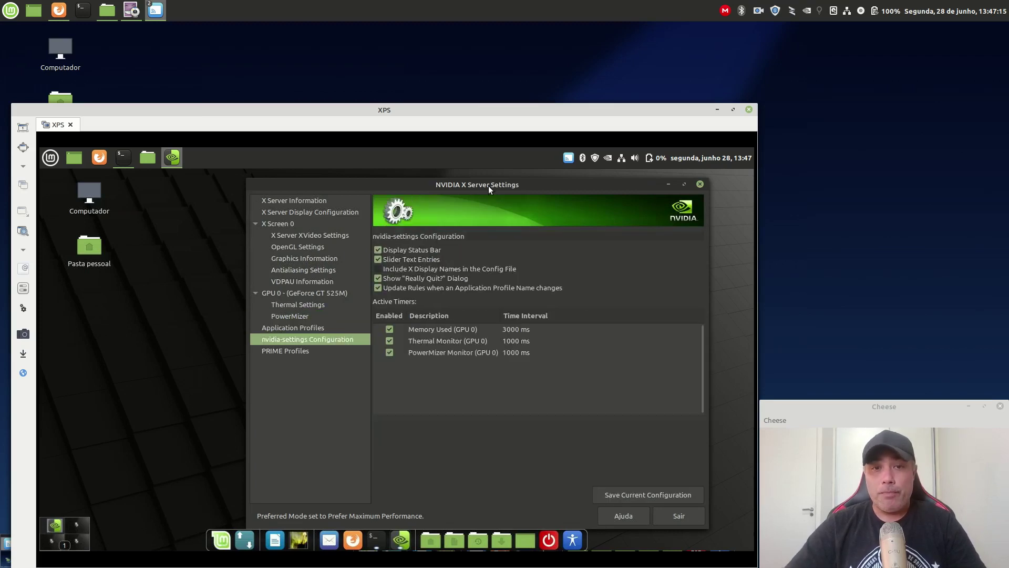
drag(488, 185, 440, 183)
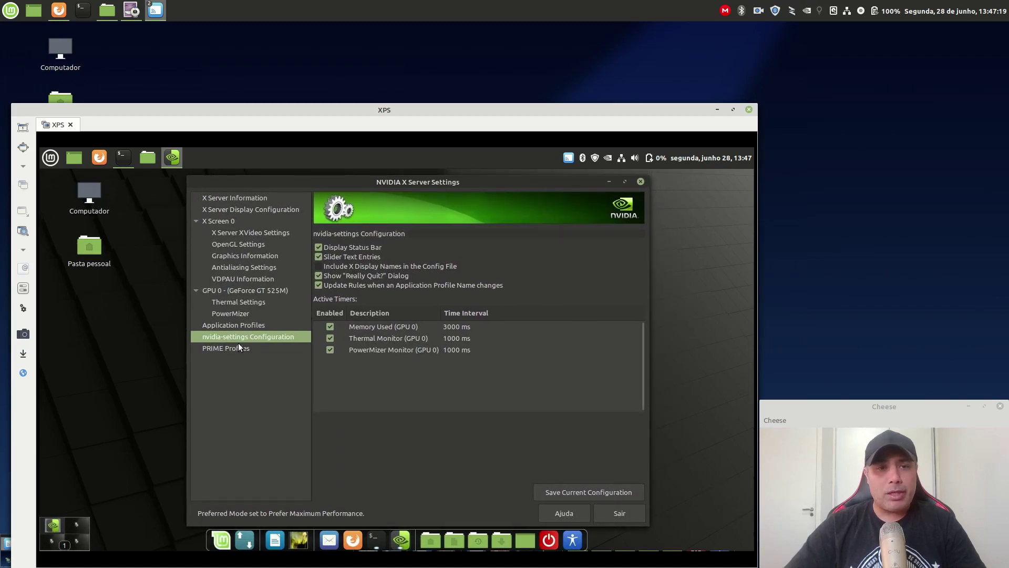
click(602, 493)
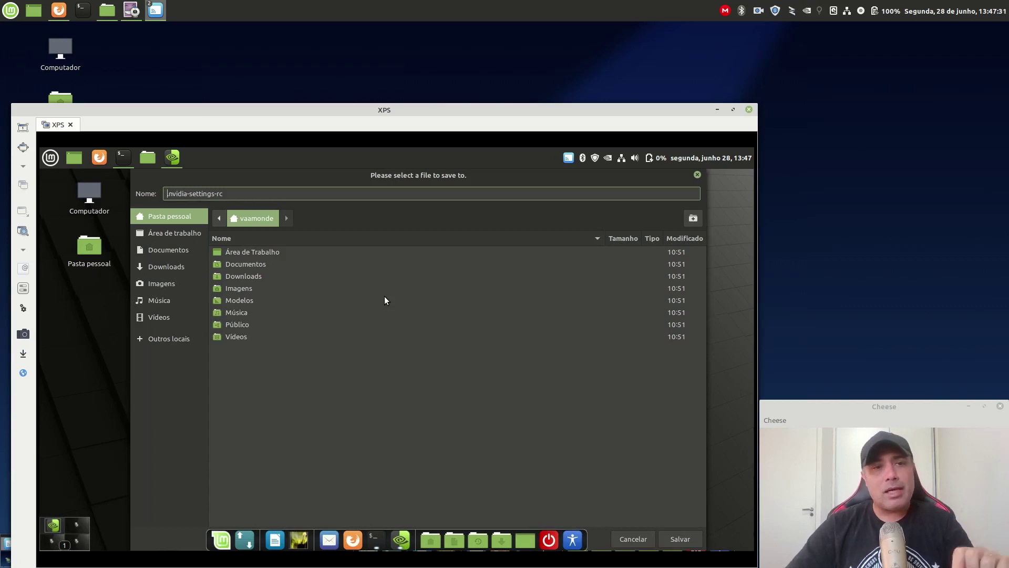
click(676, 539)
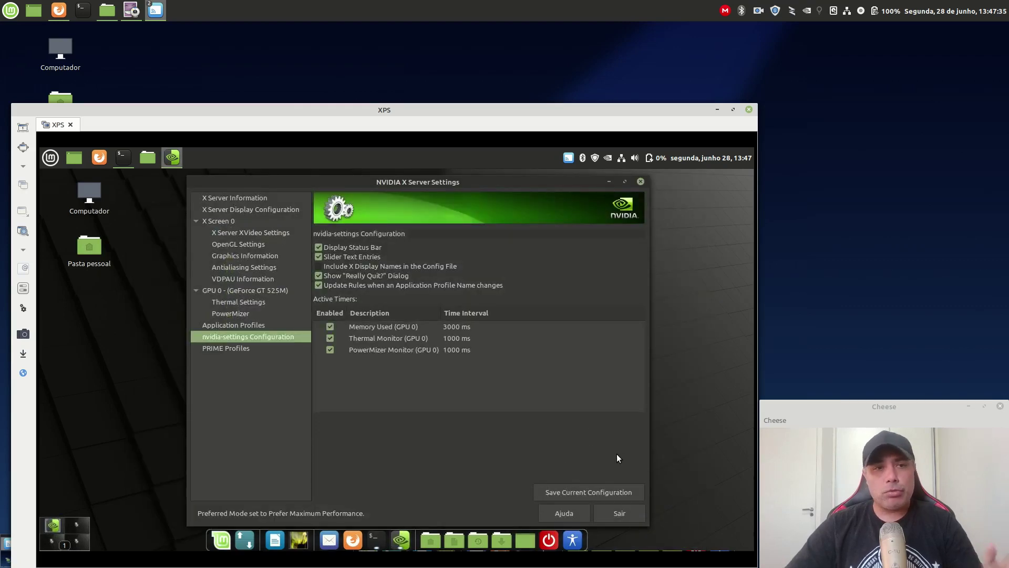
click(620, 514)
click(436, 380)
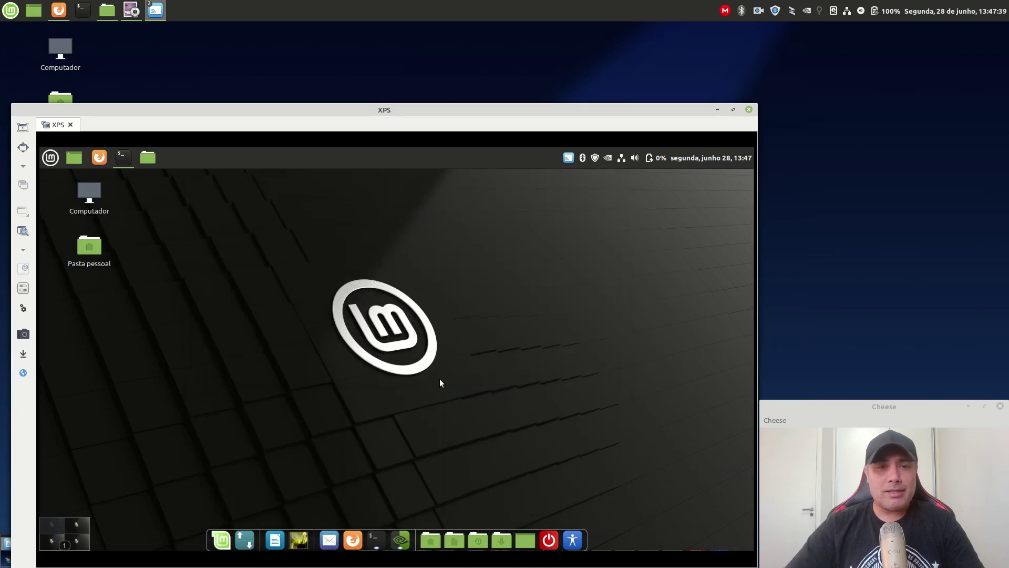
- Search the applications for "moni" and open the Monitor display settings
click(54, 160)
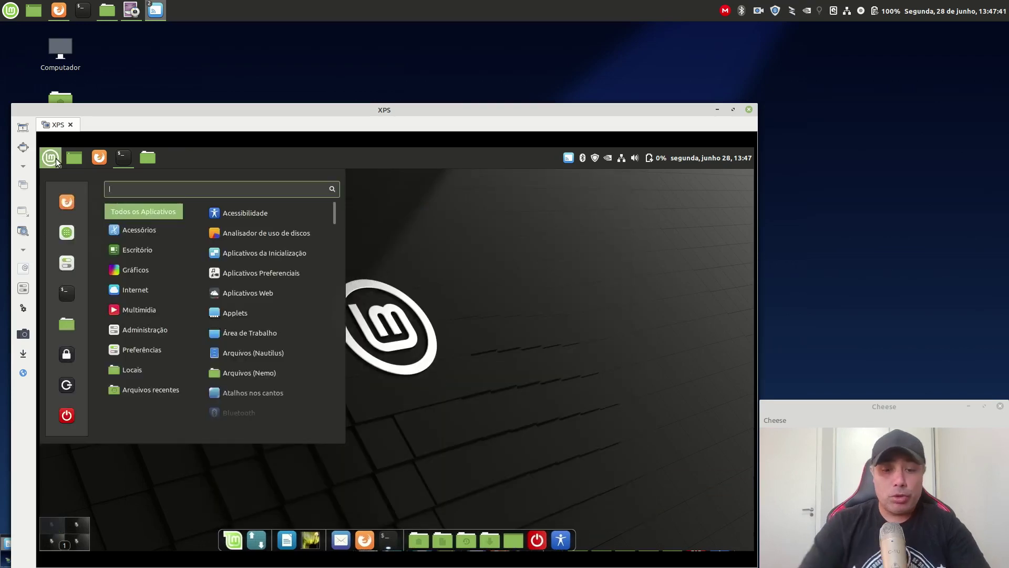
text(moni)
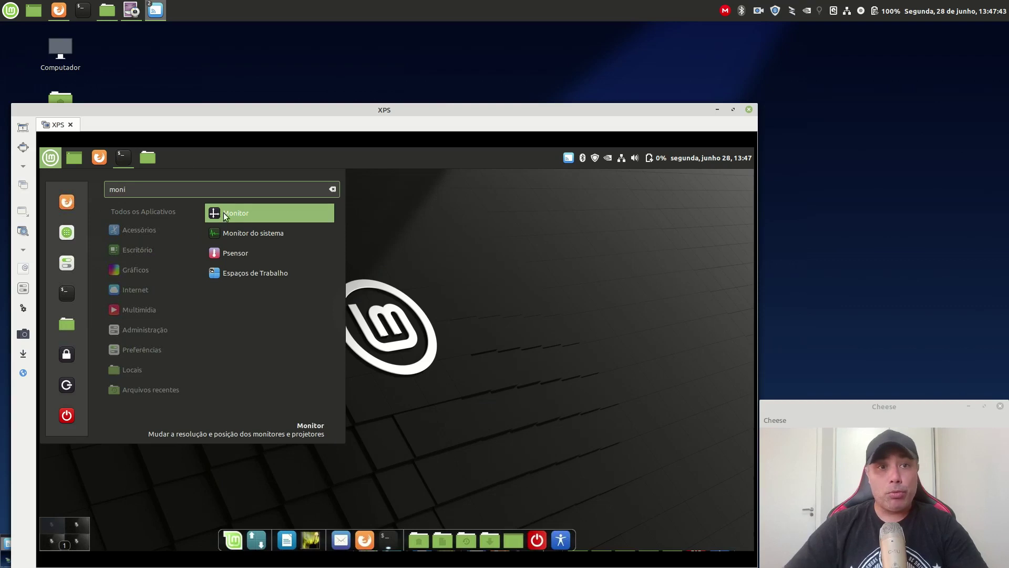
click(244, 210)
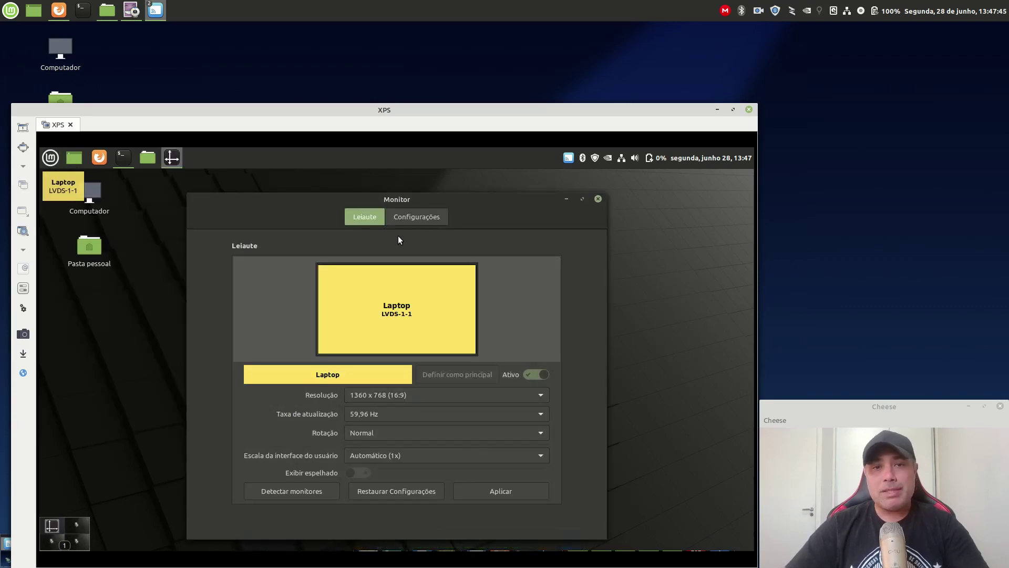
- Review the Leiaute and Configurações pages of the Monitor settings and close them
drag(447, 194, 469, 182)
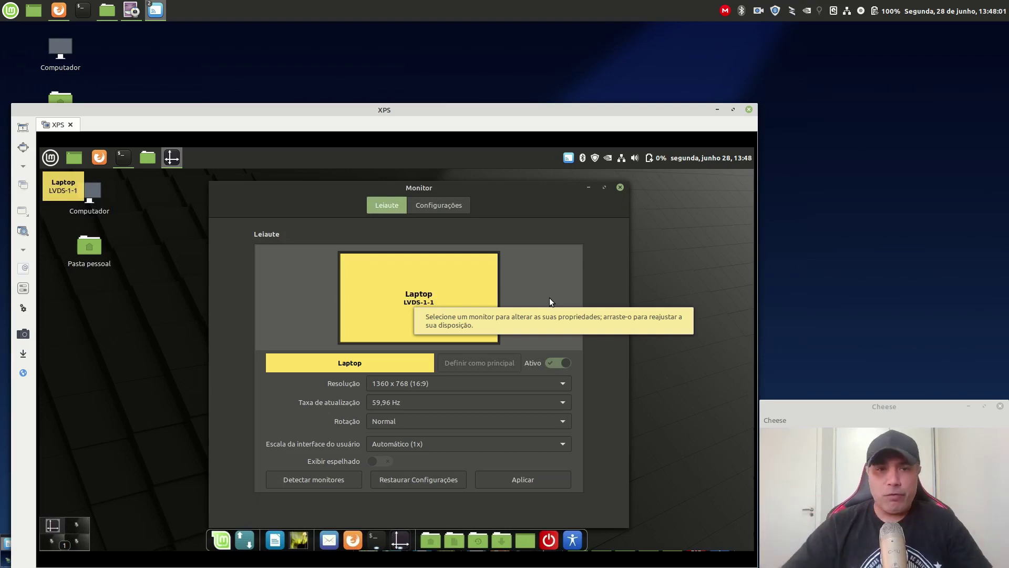
click(438, 206)
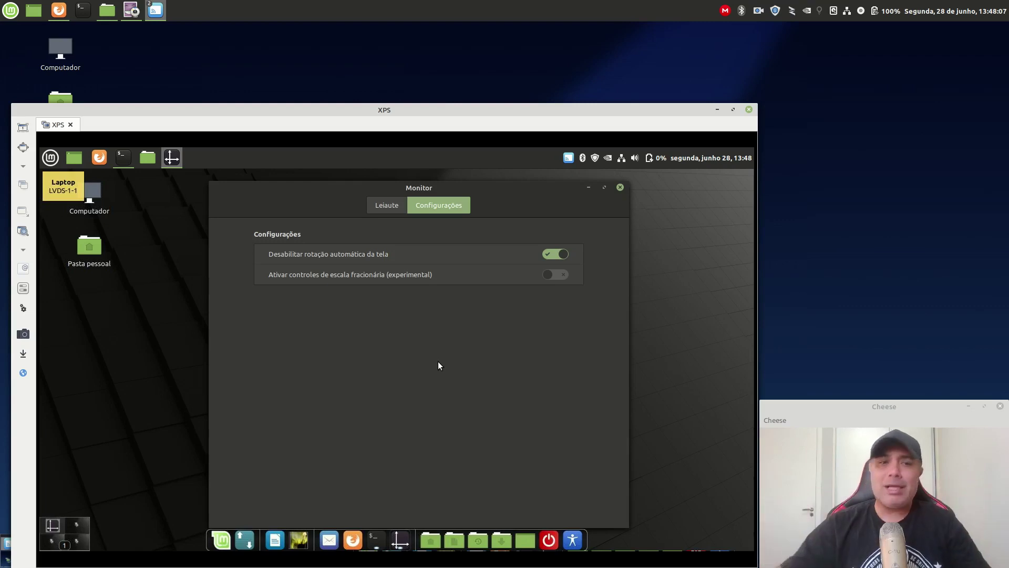
click(620, 188)
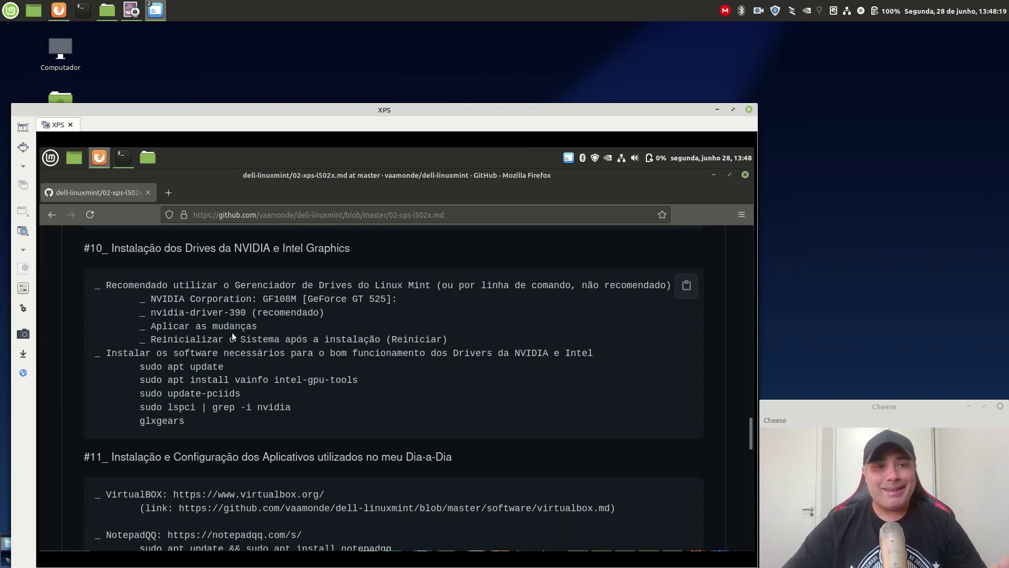
- Read the NVIDIA and Intel software commands in the guide, search the applications for "ter" and open a new terminal
scroll(232, 335, down, 3)
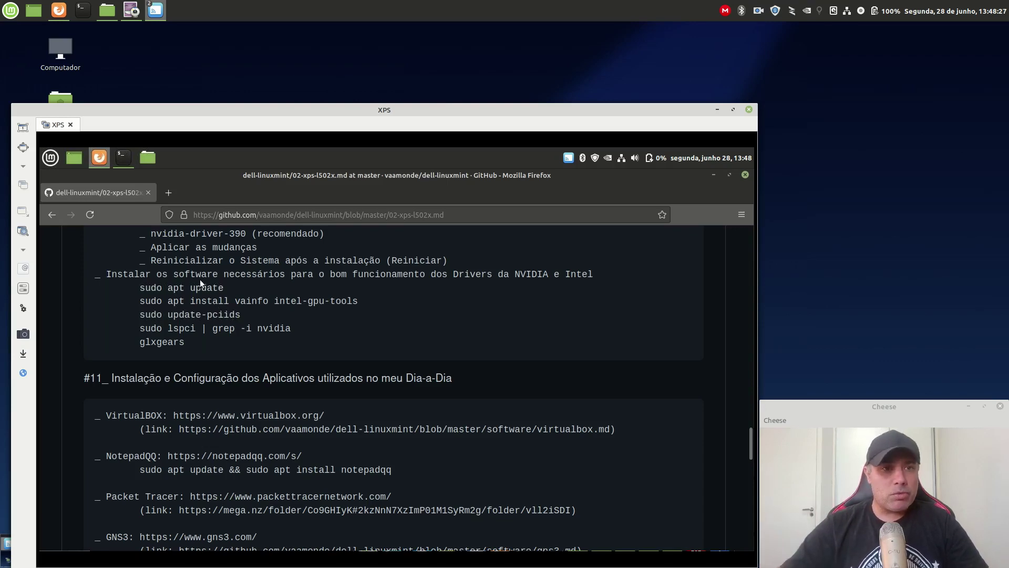
mouse_move(124, 159)
click(156, 201)
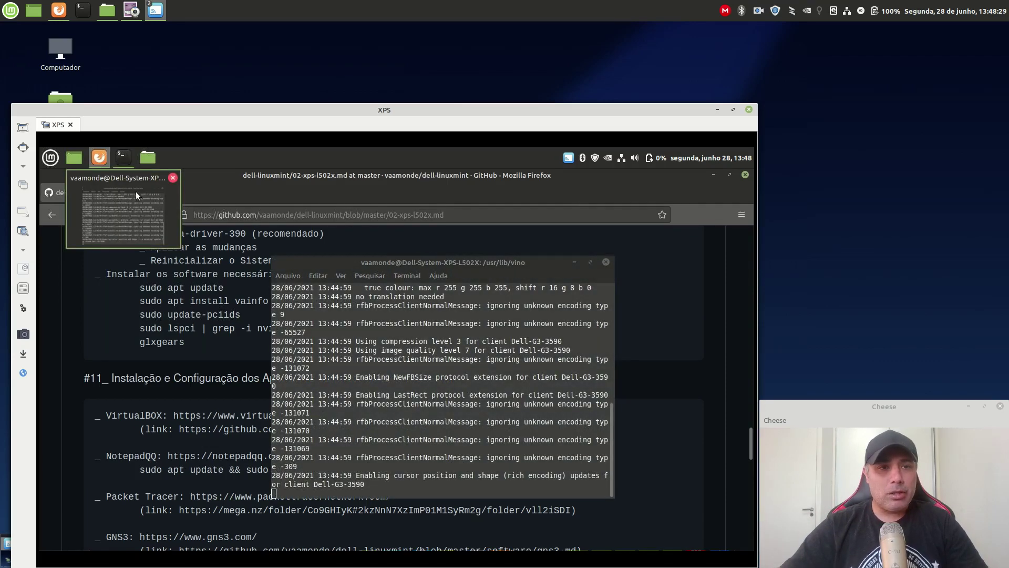
click(123, 157)
click(51, 157)
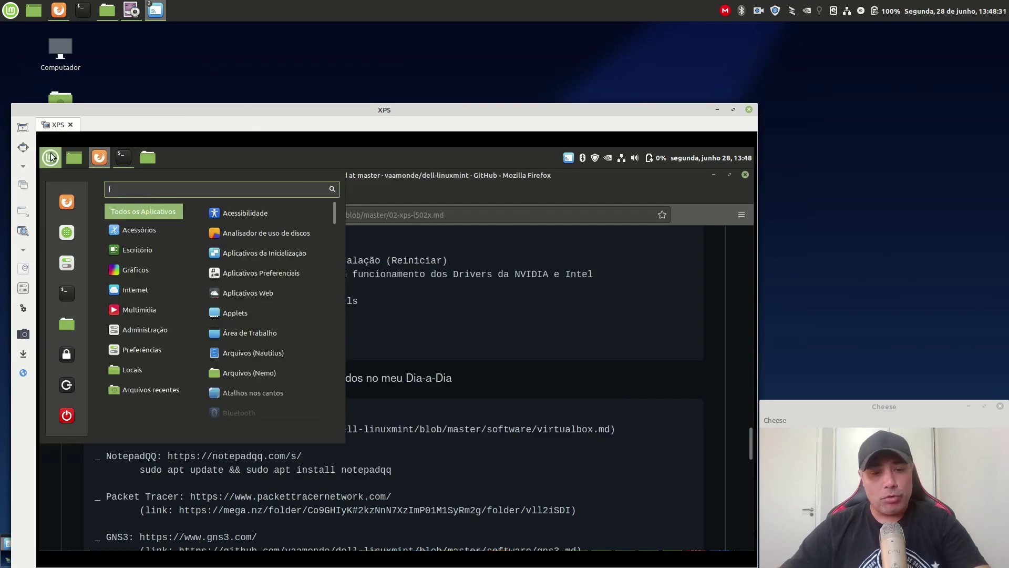
text(ter)
key(Return)
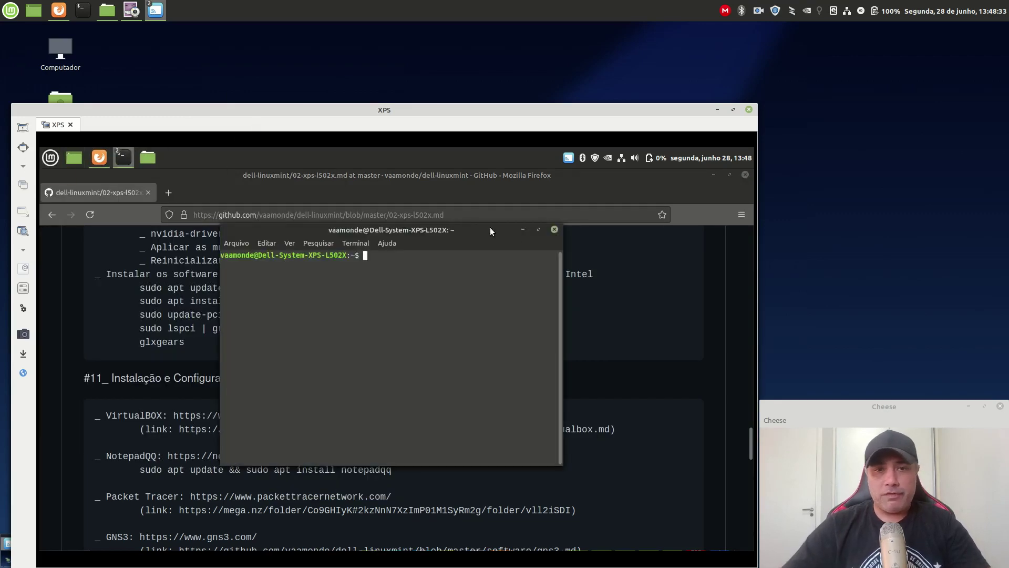
- Maximize the new terminal window and enlarge its text by several zoom levels
double_click(543, 227)
key(ctrl+plus)
key(ctrl+plus)
key(ctrl+plus)
key(ctrl+plus)
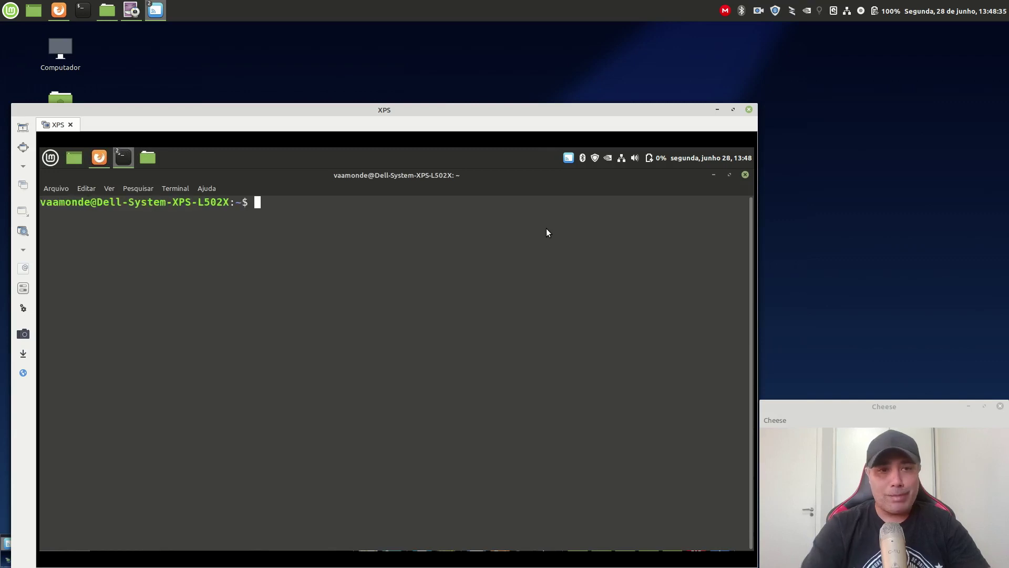
- Refresh the package lists with sudo apt update, entering the sudo password, and clear the terminal
text(sudo apt update)
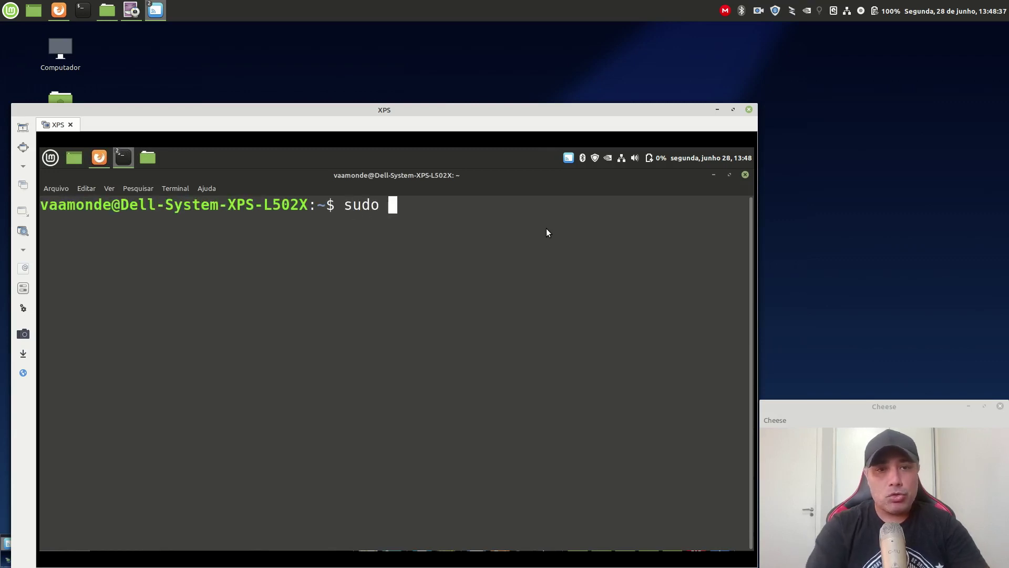
key(Return)
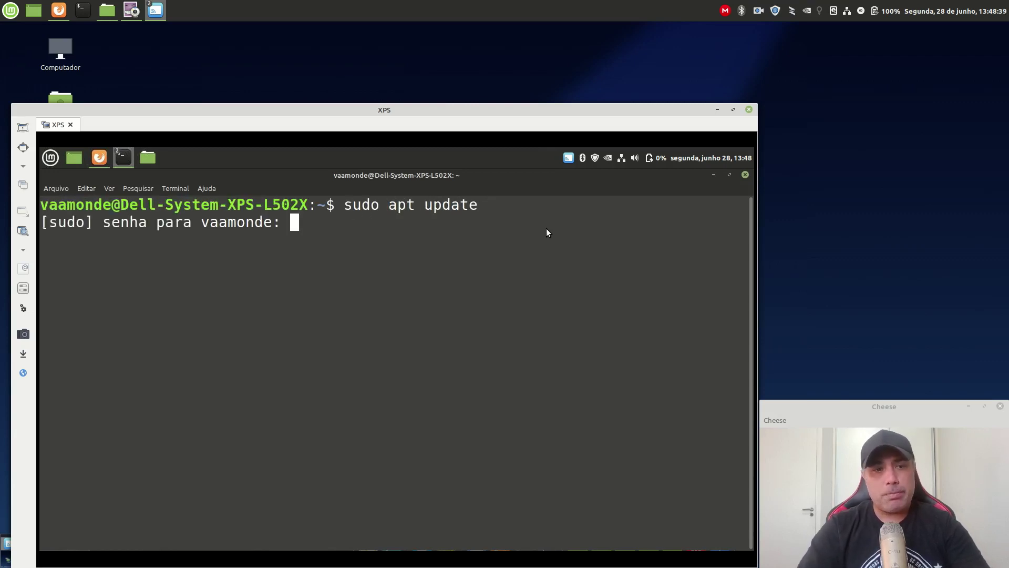
text(*****)
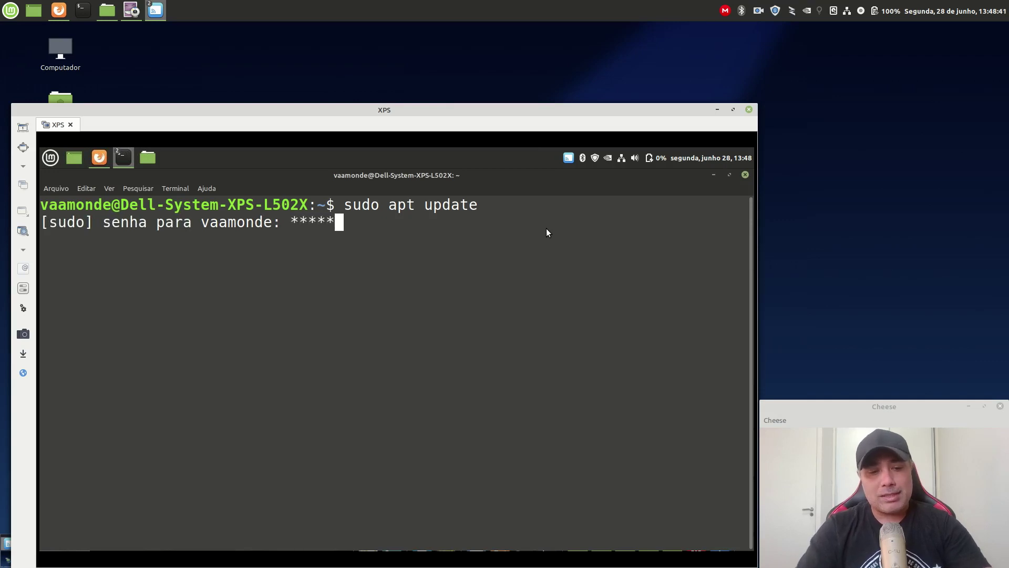
text(*******)
key(Return)
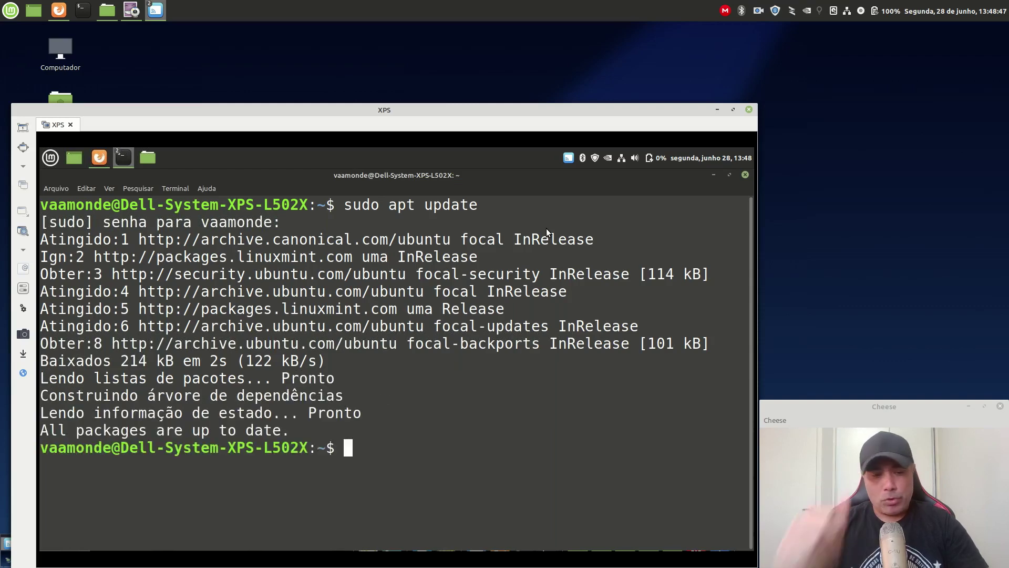
key(ctrl+l)
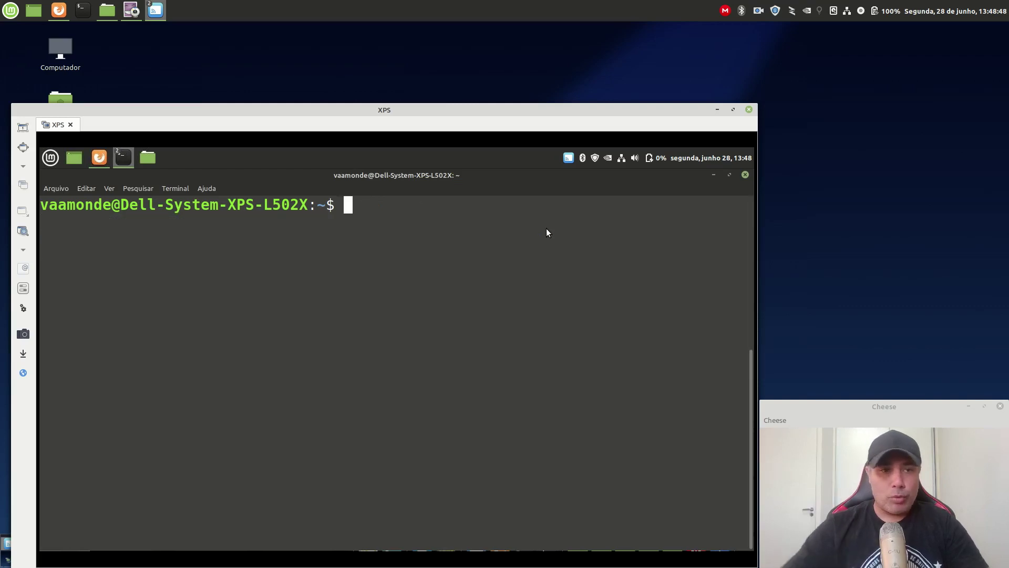
- Copy the command sudo apt install vainfo intel-gpu-tools from the GitHub guide in Firefox
click(107, 157)
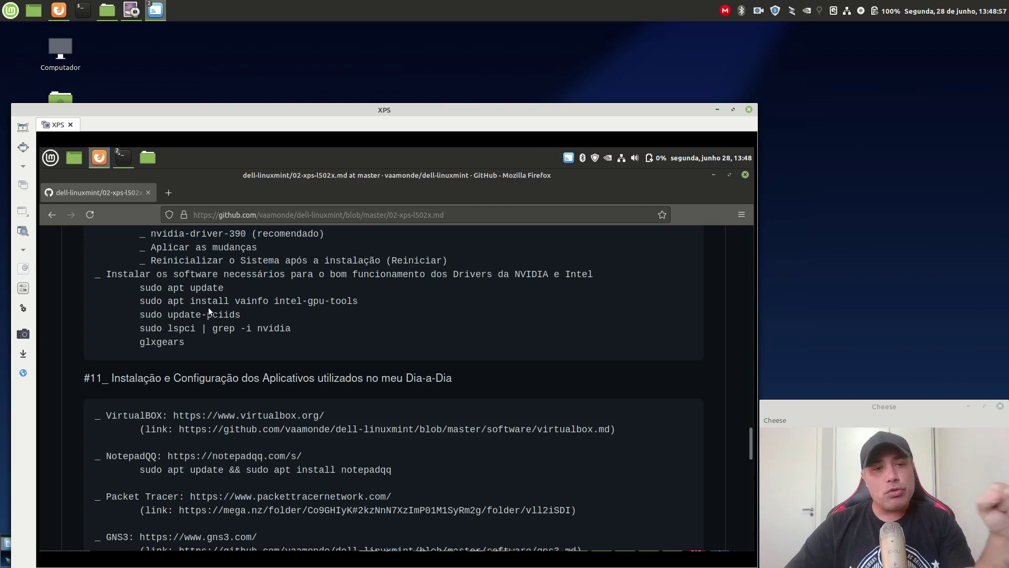
drag(144, 301, 345, 301)
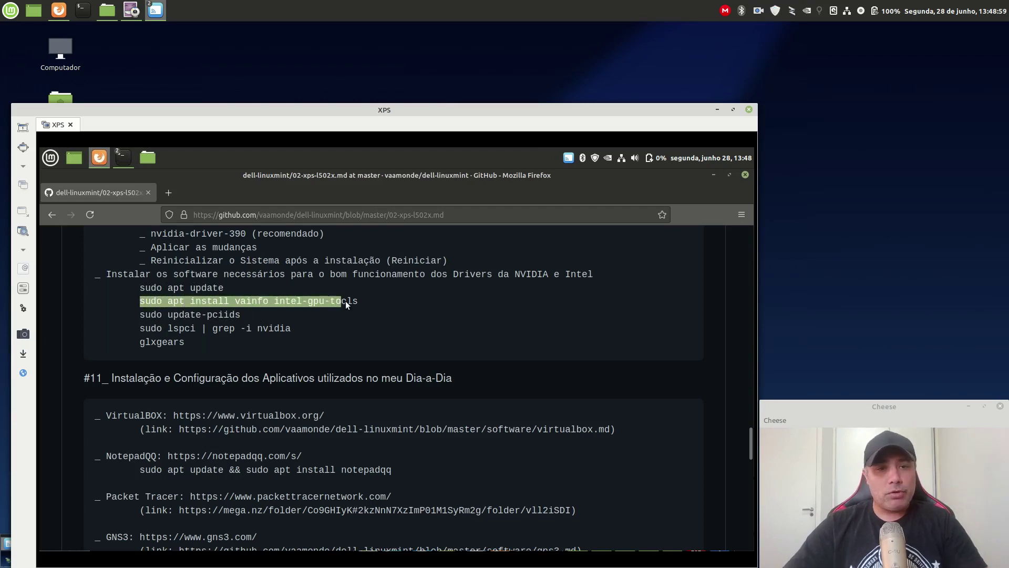
right_click(349, 301)
click(366, 308)
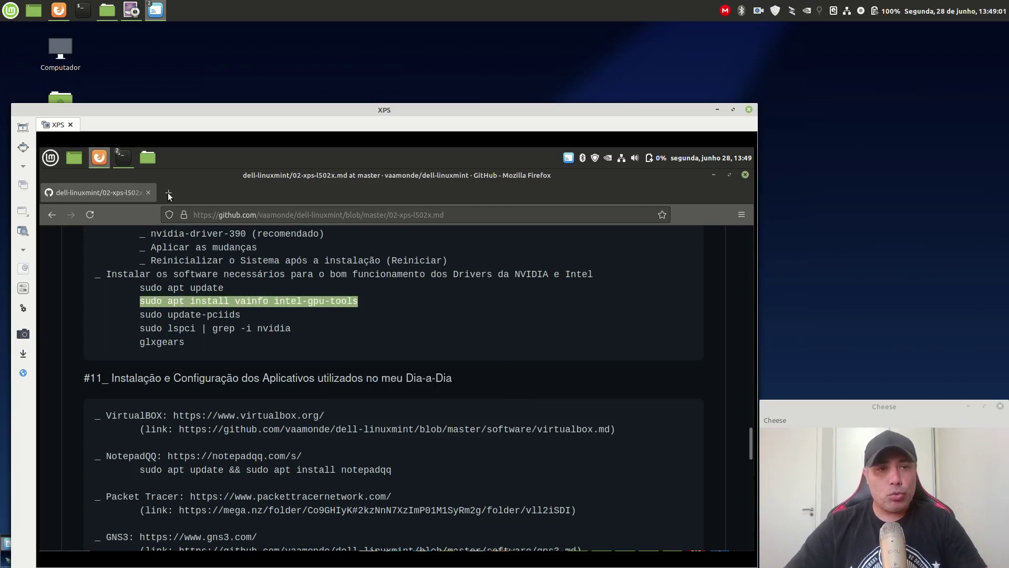
- Install vainfo and intel-gpu-tools by running the copied command in the enlarged terminal, and clear the screen
mouse_move(119, 156)
click(204, 216)
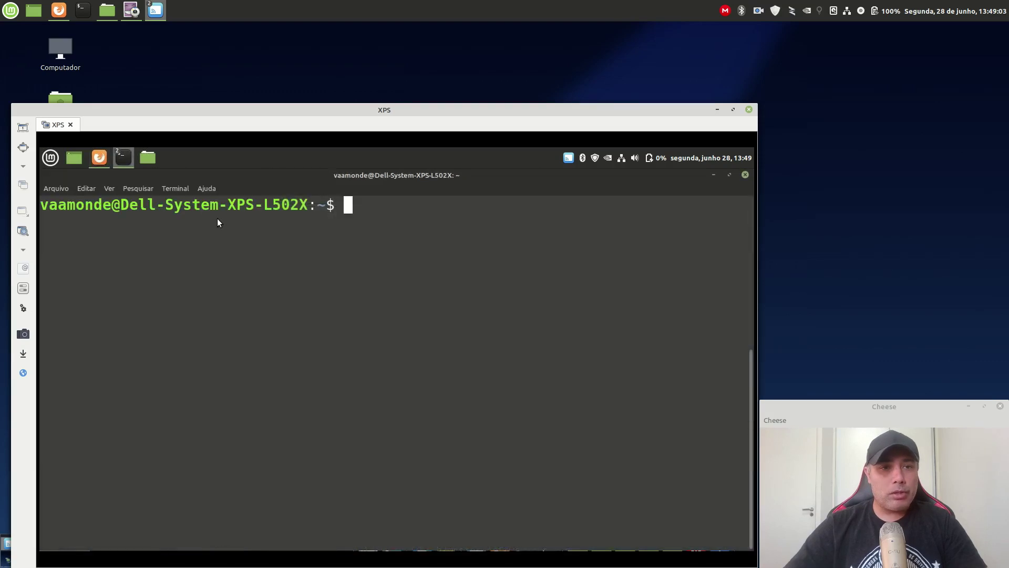
right_click(362, 213)
click(396, 278)
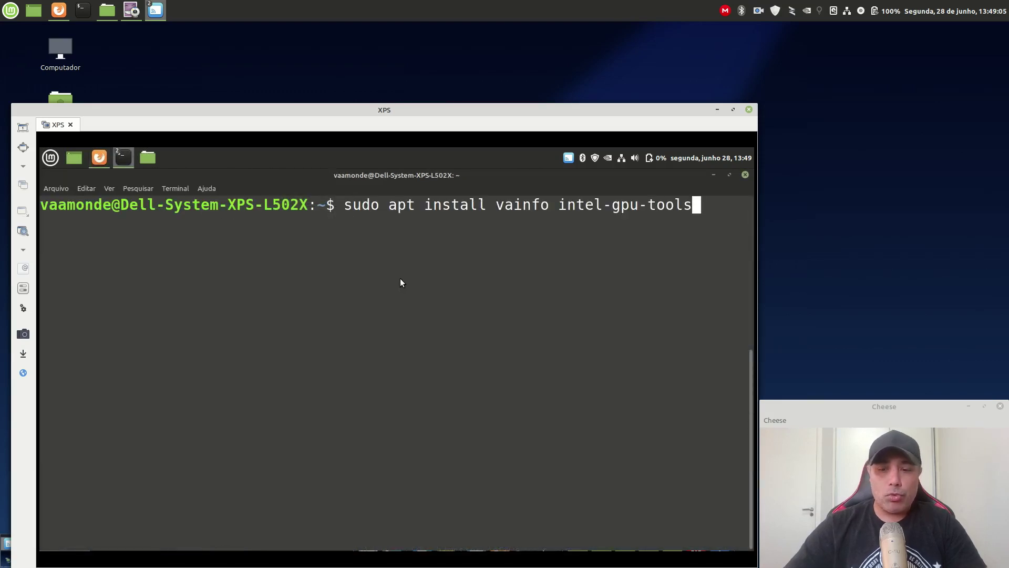
key(Return)
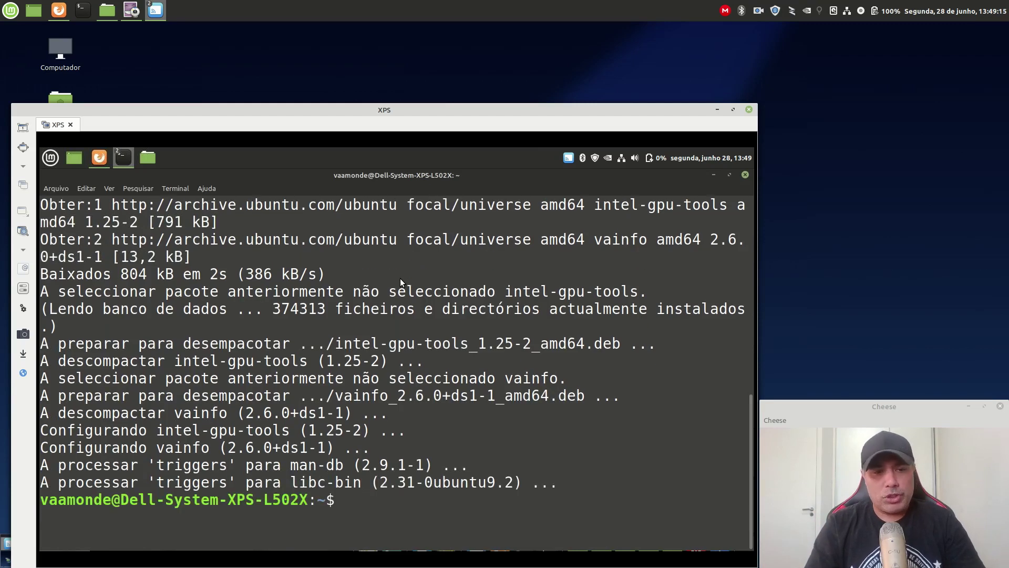
key(ctrl+l)
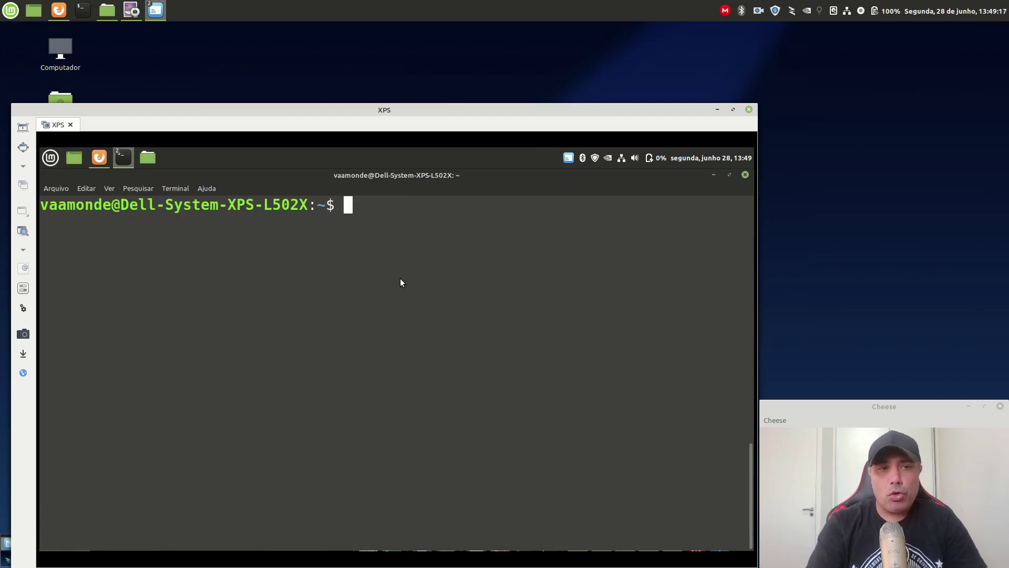
- Return to the list of NVIDIA and Intel driver commands in the GitHub guide in Firefox
mouse_move(101, 158)
click(96, 210)
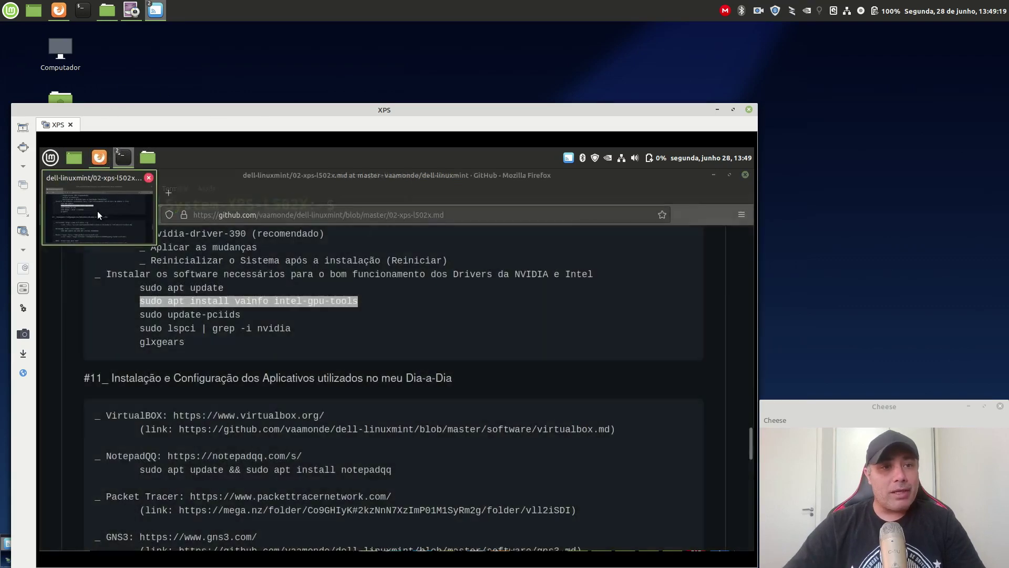